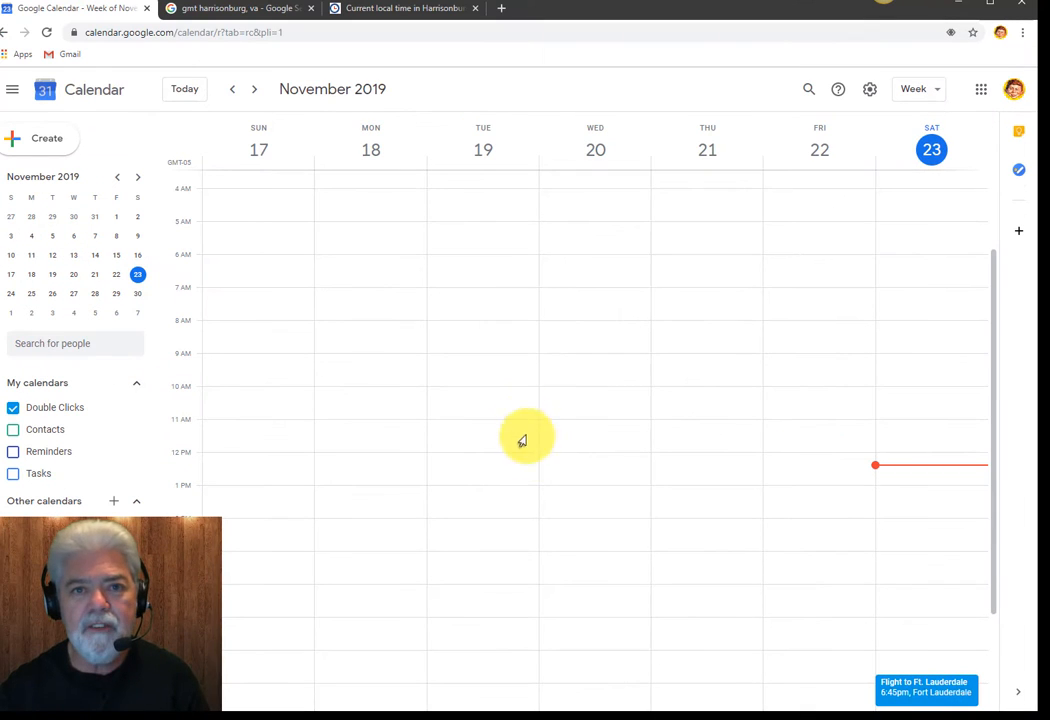
- Recolor Saturday's Flight to Ft. Lauderdale event green, and change it to purple
{"action": "right_click", "coordinate": [930, 685]}
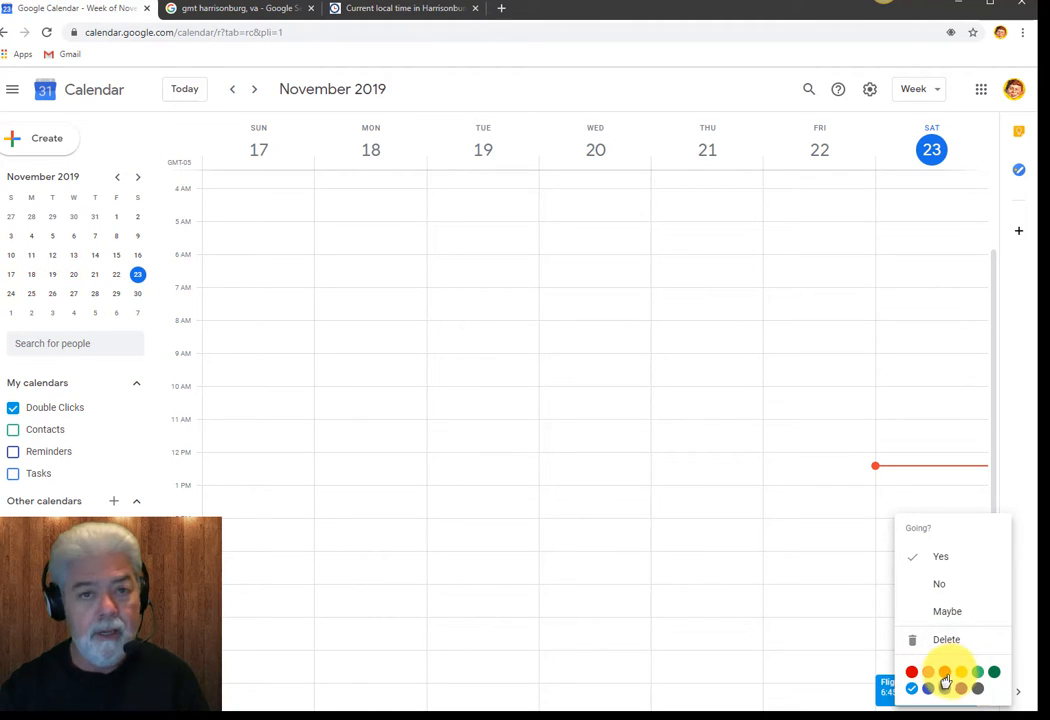
{"action": "left_click", "coordinate": [978, 672]}
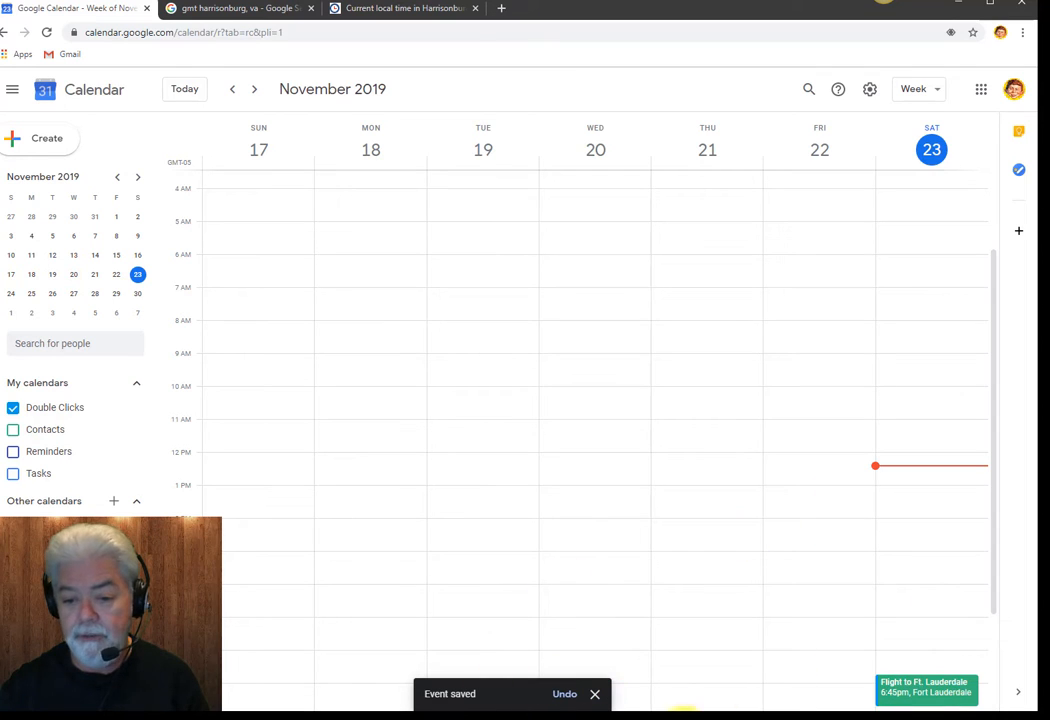
{"action": "right_click", "coordinate": [910, 704]}
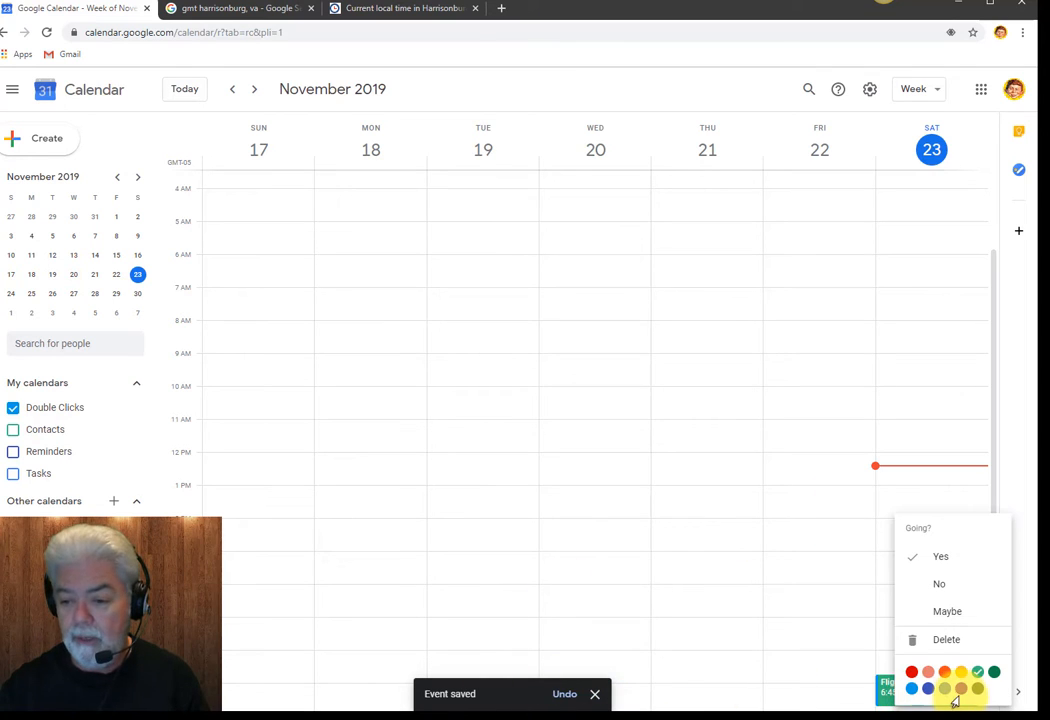
{"action": "left_click", "coordinate": [961, 688]}
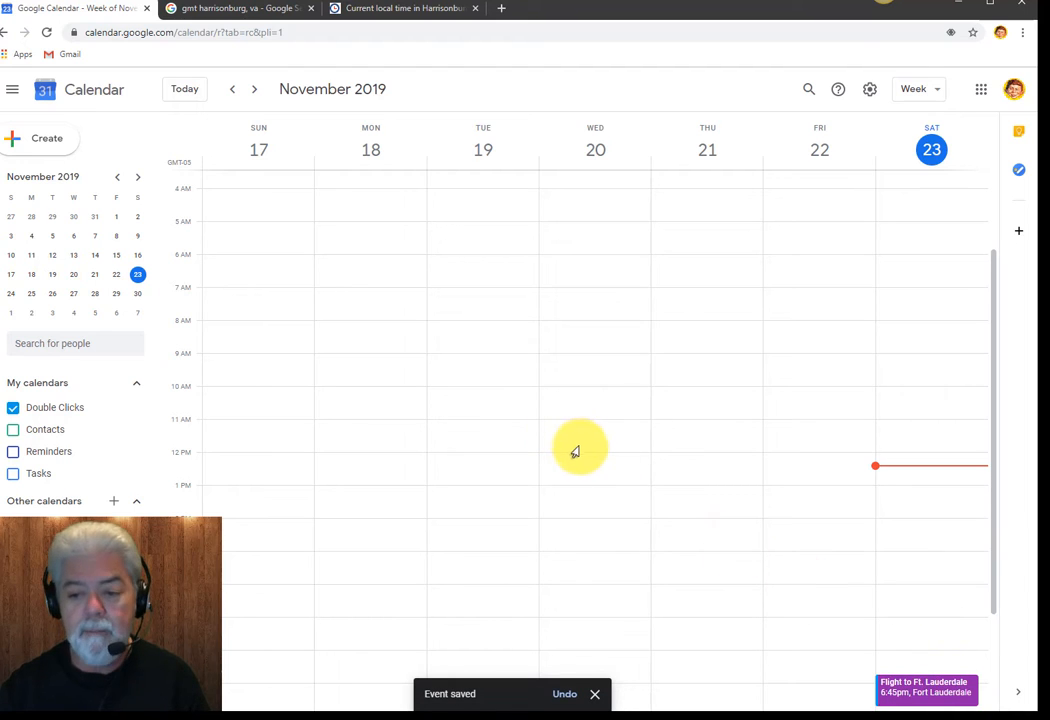
- Dismiss the flight event's options and set the Double Clicks calendar's color to orange
{"action": "right_click", "coordinate": [900, 680]}
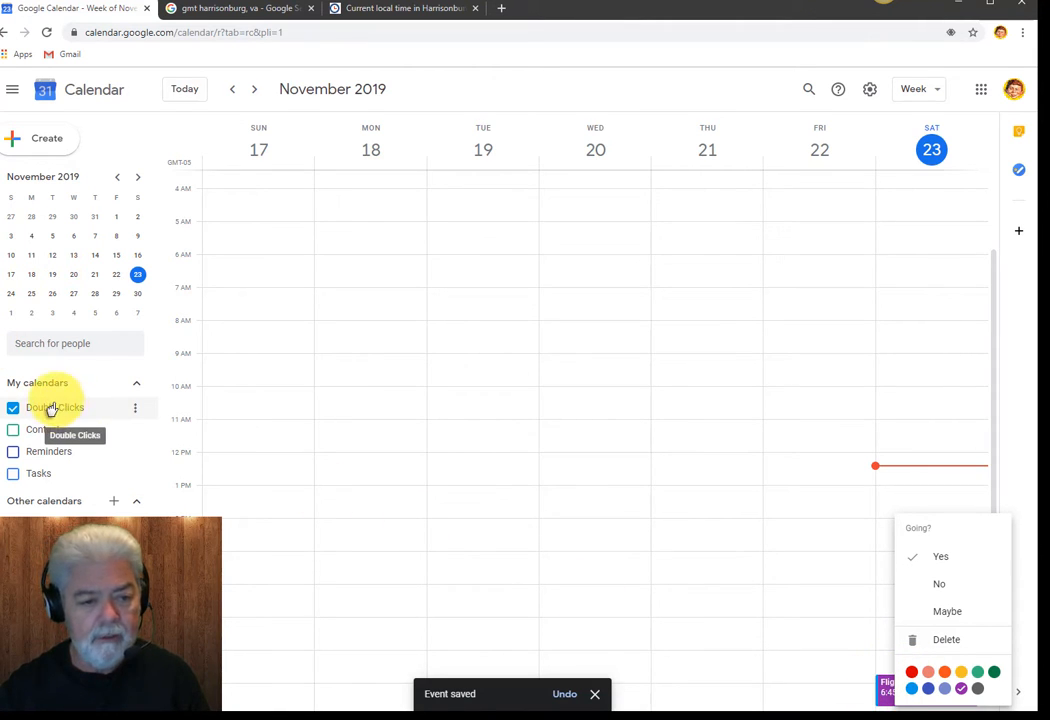
{"action": "left_click", "coordinate": [131, 416]}
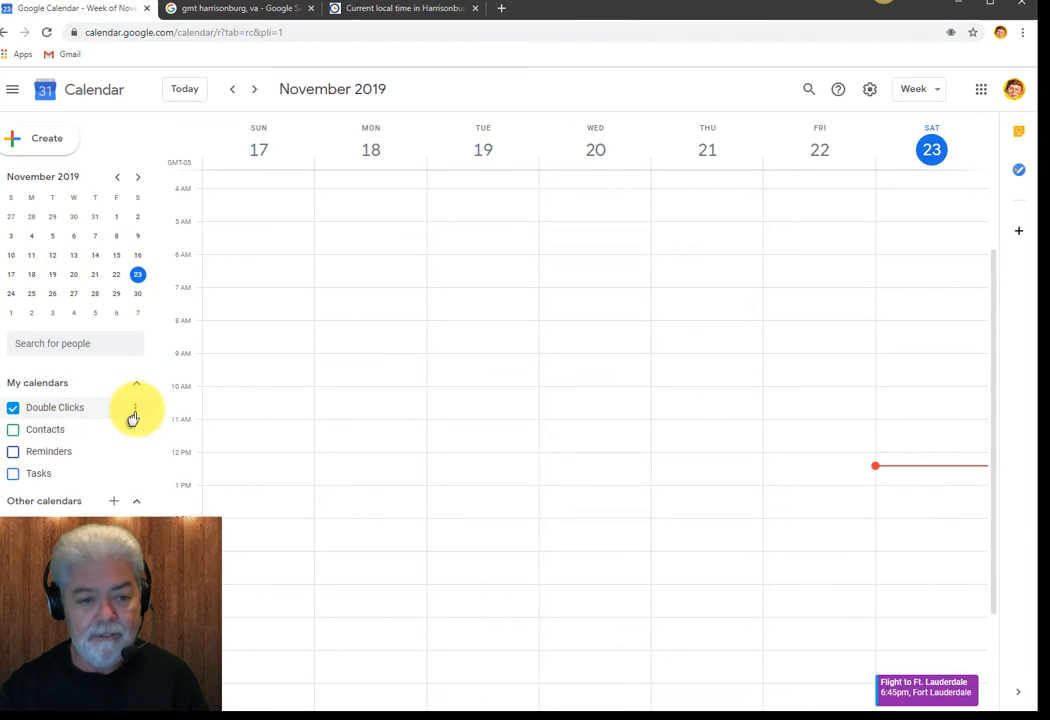
{"action": "left_click", "coordinate": [131, 412]}
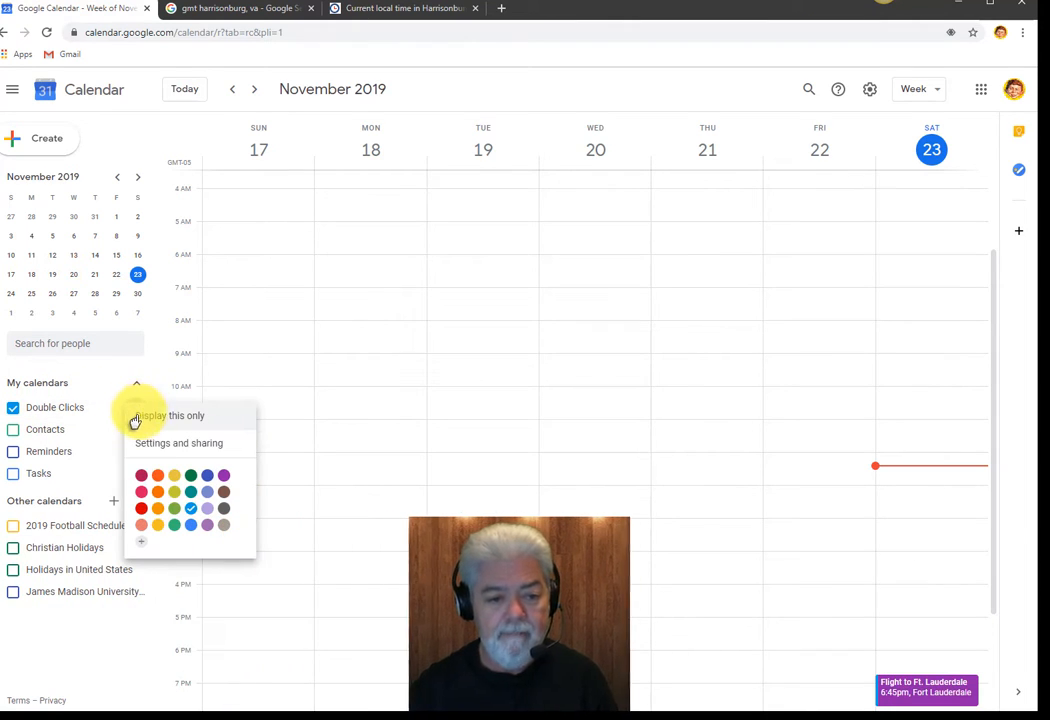
{"action": "left_click", "coordinate": [152, 508]}
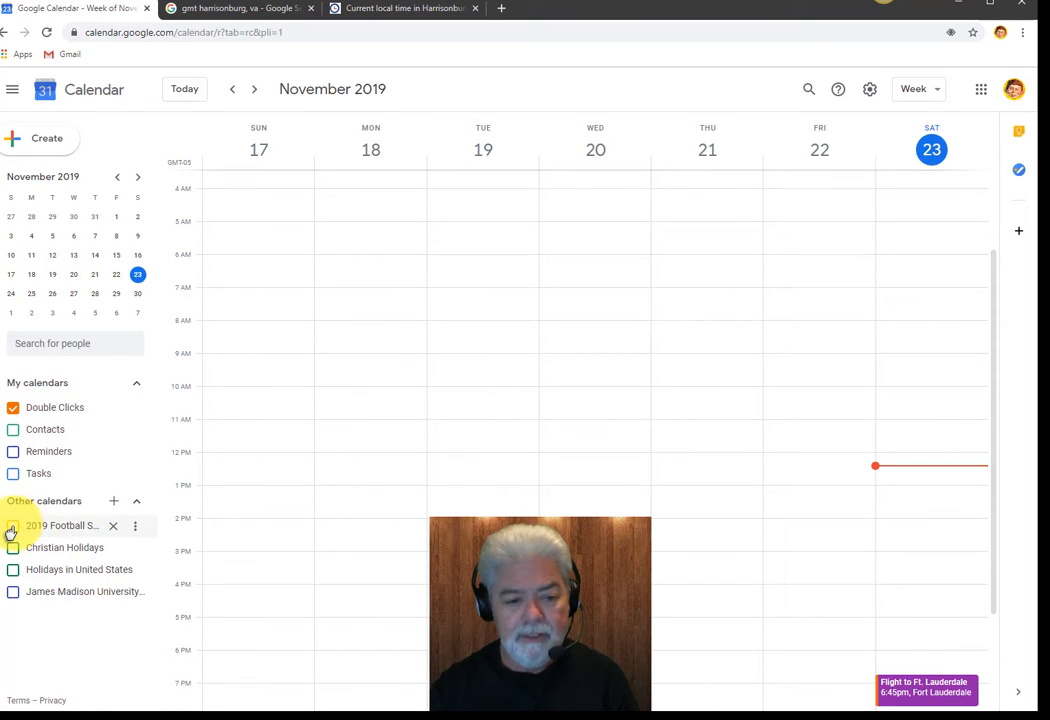
- Show the James Madison University calendar and change its color, trying yellow and settling on purple
{"action": "left_click", "coordinate": [10, 592]}
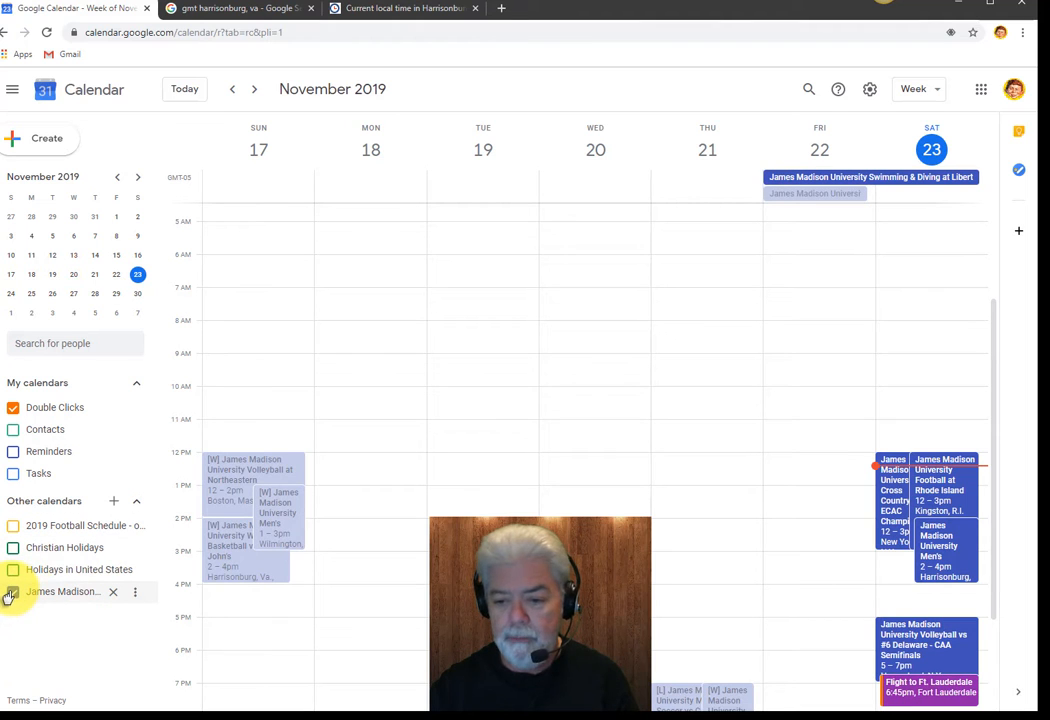
{"action": "left_click", "coordinate": [133, 600]}
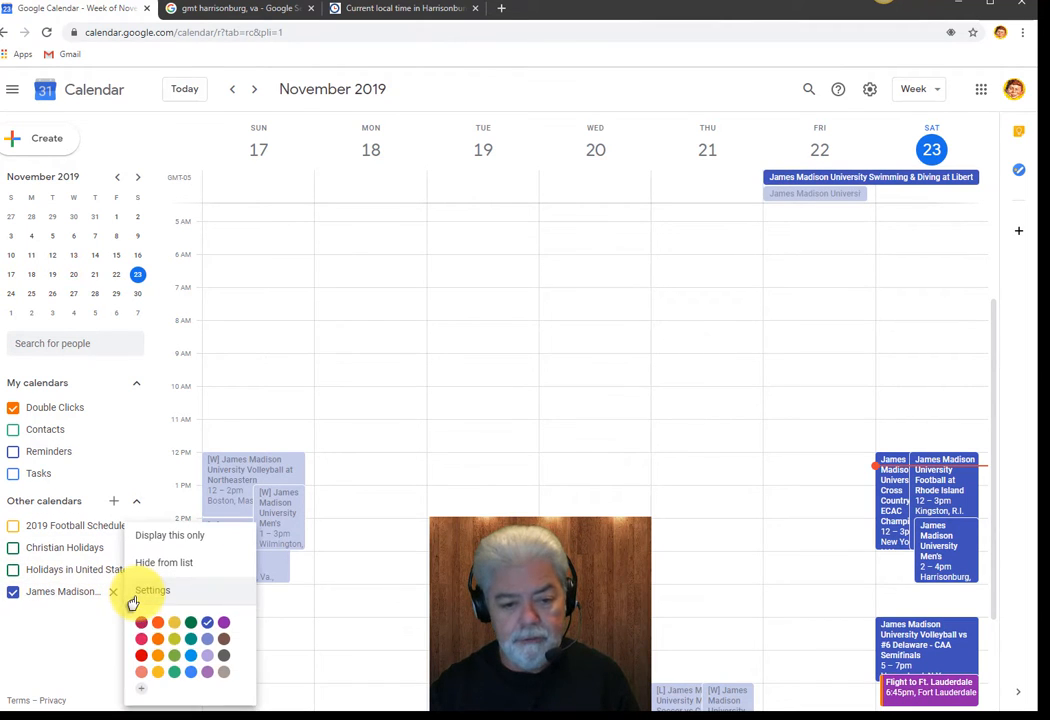
{"action": "left_click", "coordinate": [158, 678]}
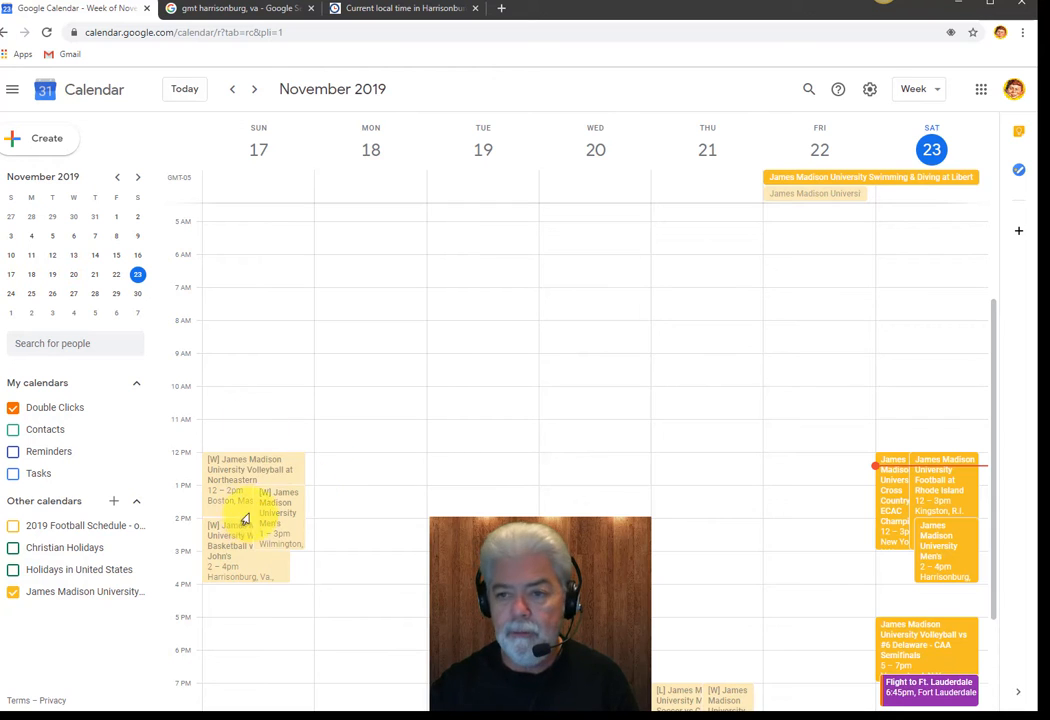
{"action": "left_click", "coordinate": [129, 600]}
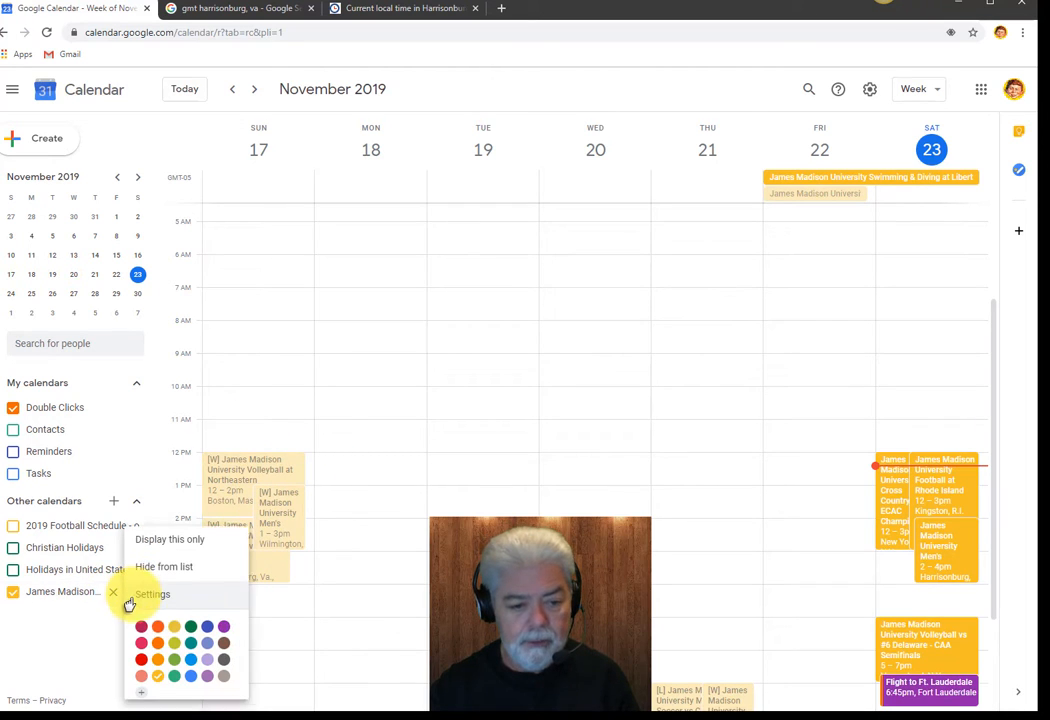
{"action": "left_click", "coordinate": [221, 628]}
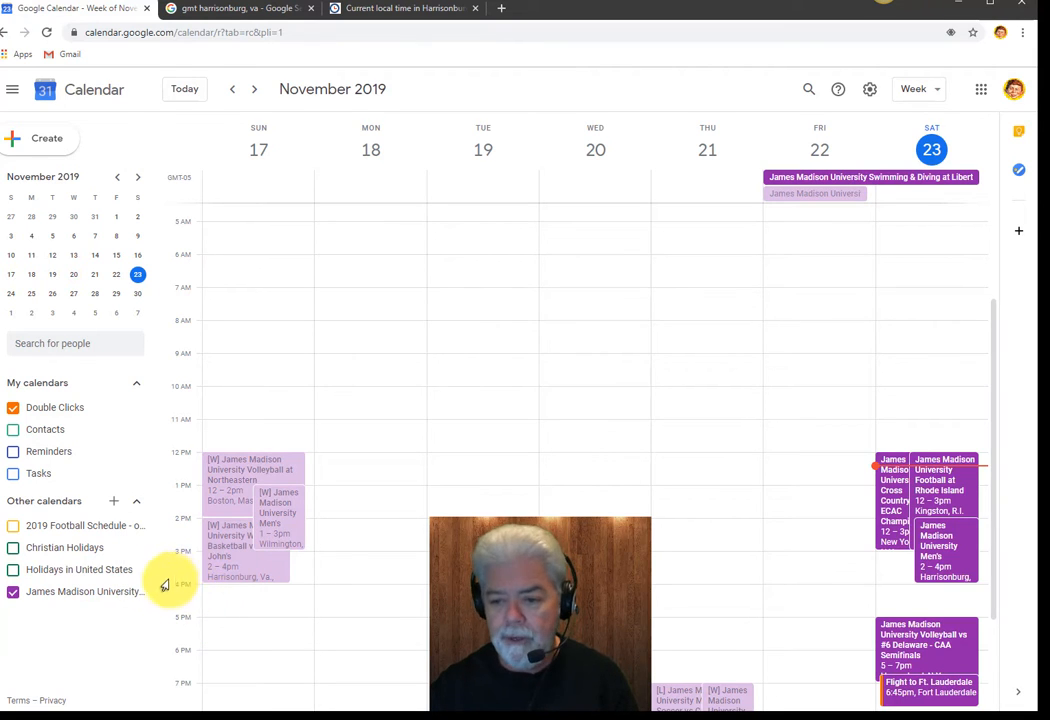
- Change the Flight to Ft. Lauderdale event's color to orange so it differs from the purple university events
{"action": "left_click", "coordinate": [133, 409]}
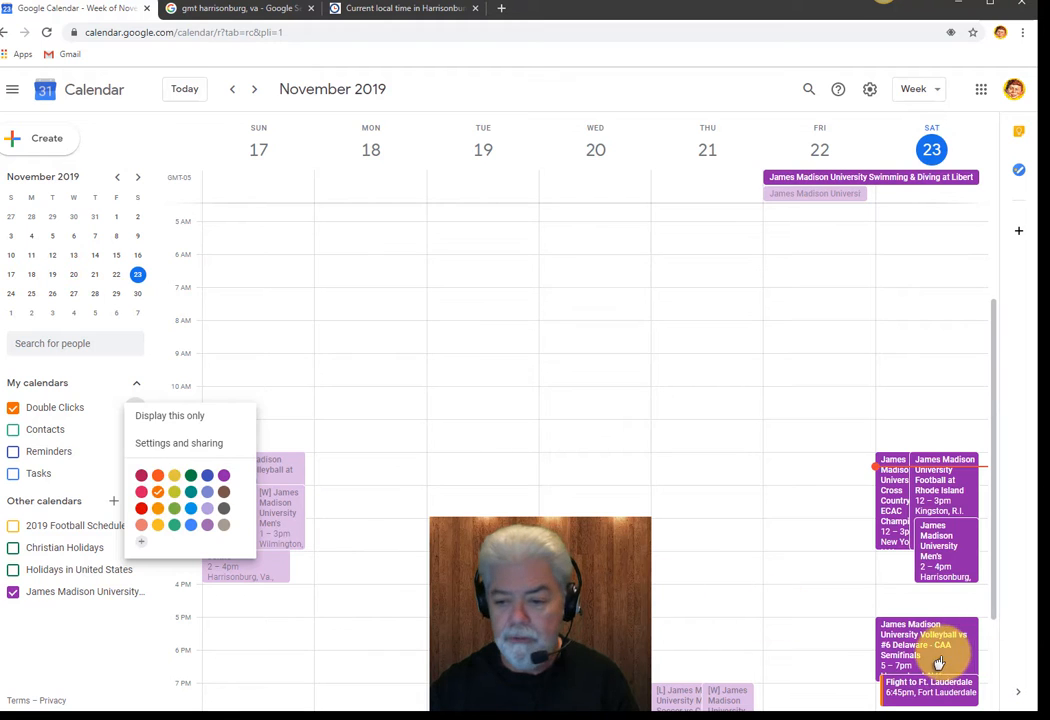
{"action": "left_click", "coordinate": [926, 687]}
{"action": "left_click", "coordinate": [930, 692]}
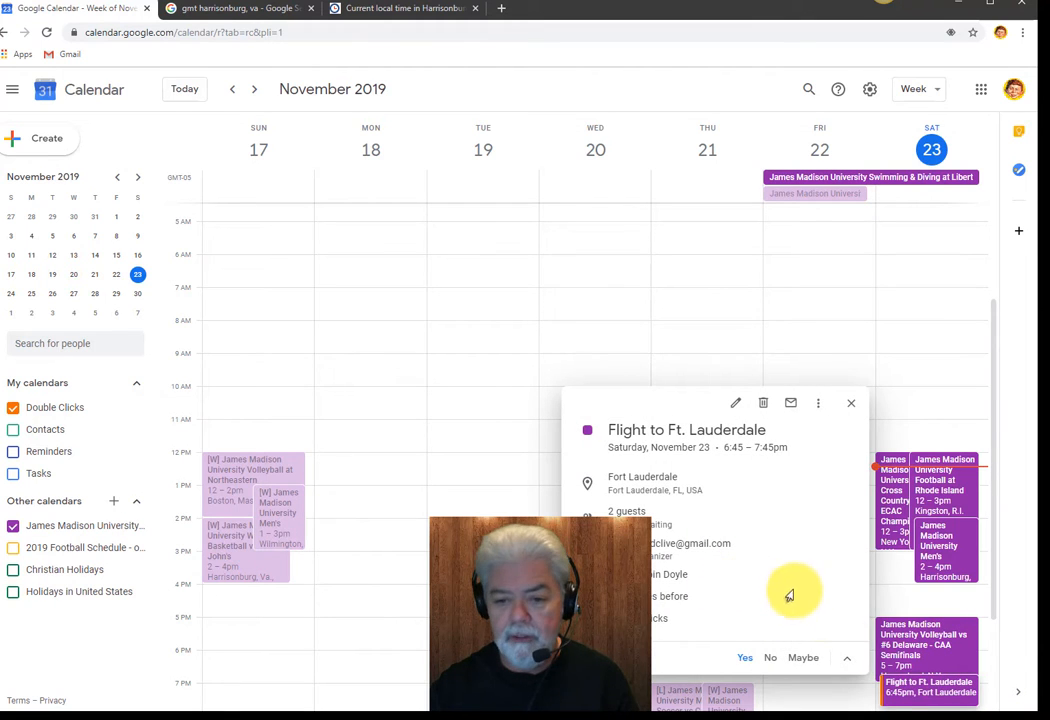
{"action": "left_click", "coordinate": [928, 690]}
{"action": "right_click", "coordinate": [928, 685]}
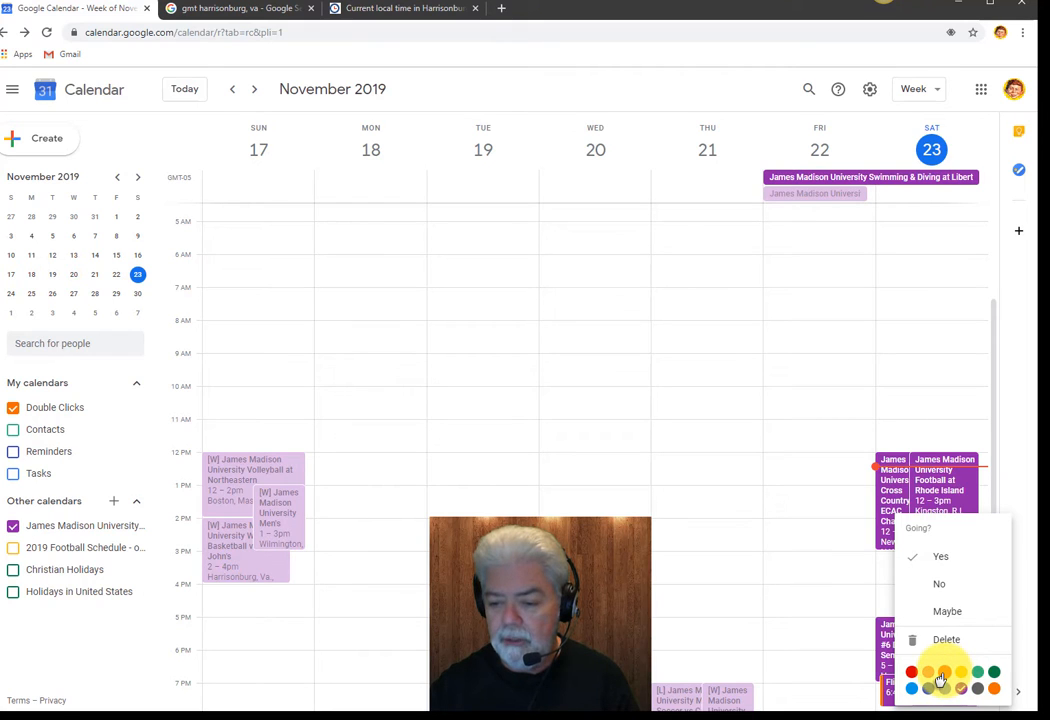
{"action": "left_click", "coordinate": [940, 676]}
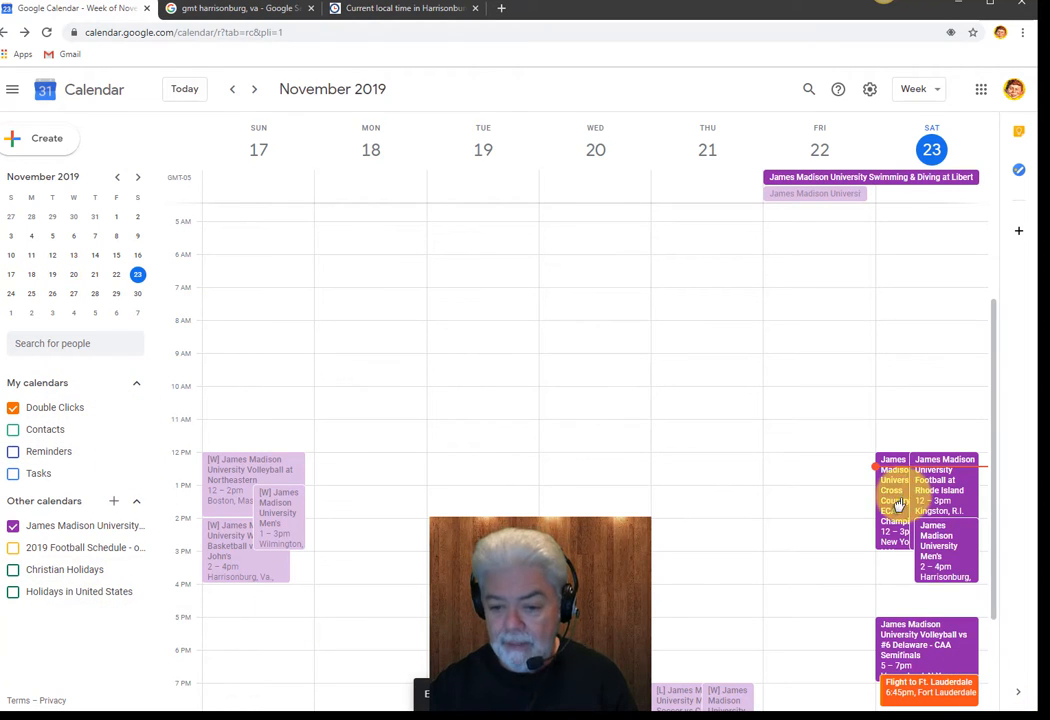
- Hide the James Madison University calendar from the week view
{"action": "left_click", "coordinate": [940, 548]}
{"action": "key", "text": "Escape"}
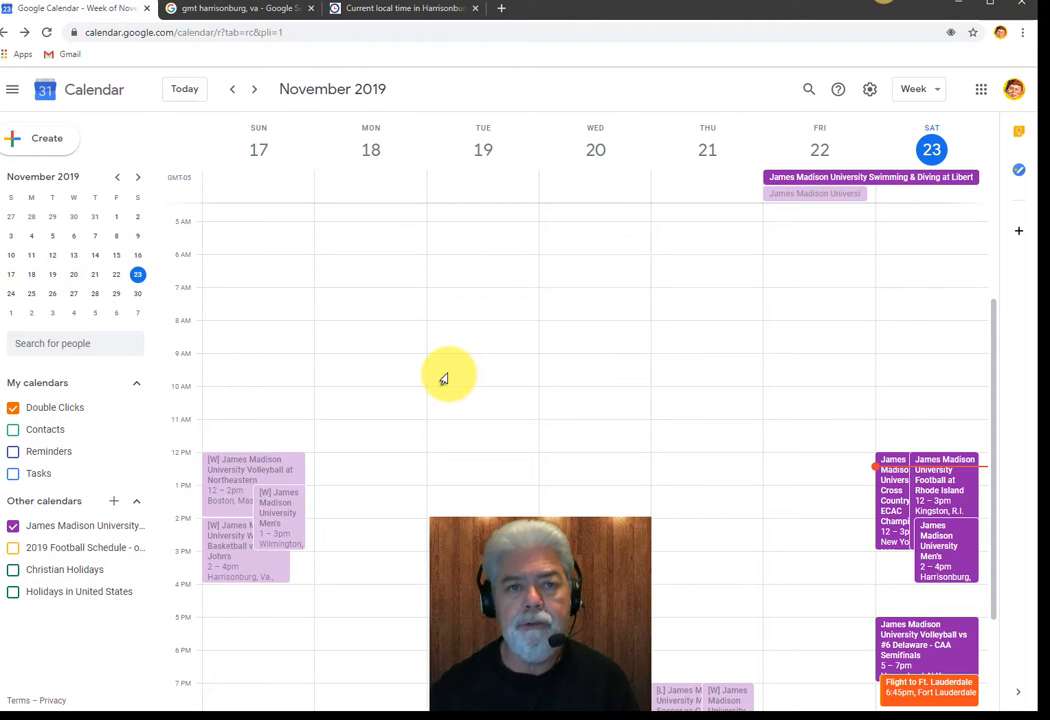
{"action": "left_click", "coordinate": [12, 527]}
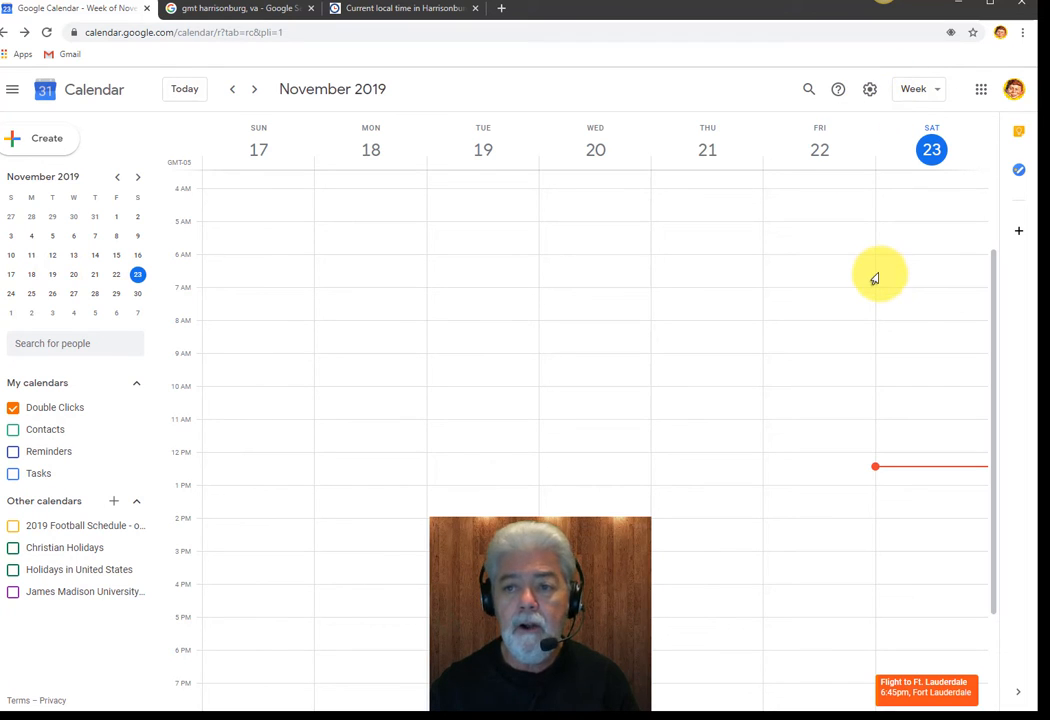
- Examine the Time zone and World clock options in the calendar's general settings
{"action": "left_click", "coordinate": [868, 97]}
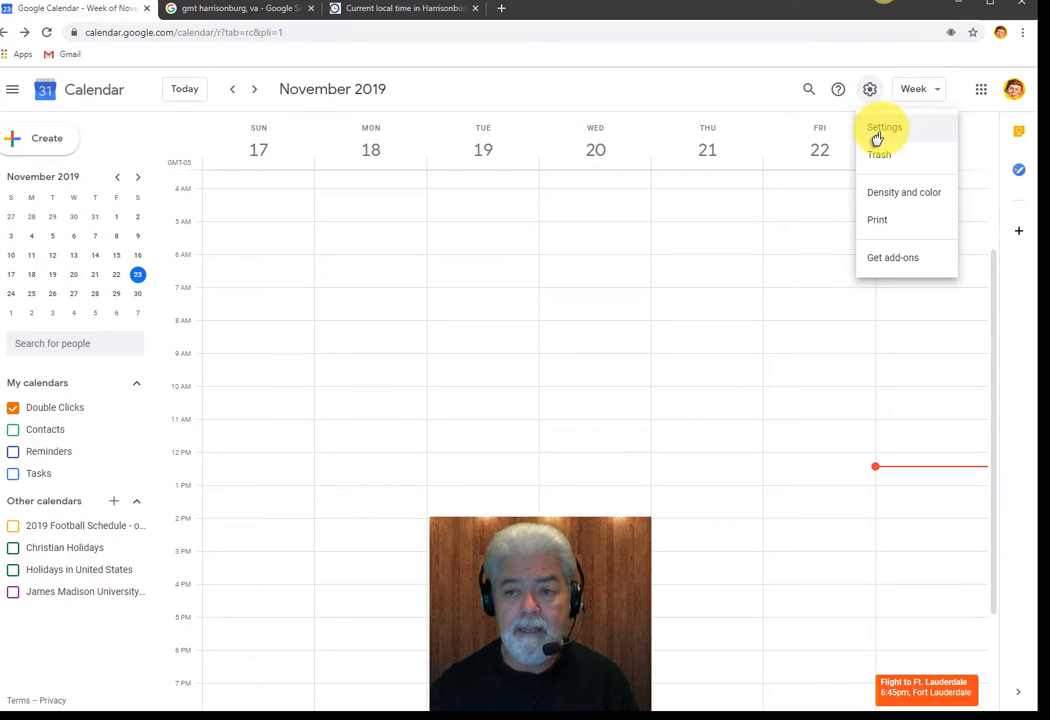
{"action": "left_click", "coordinate": [874, 129]}
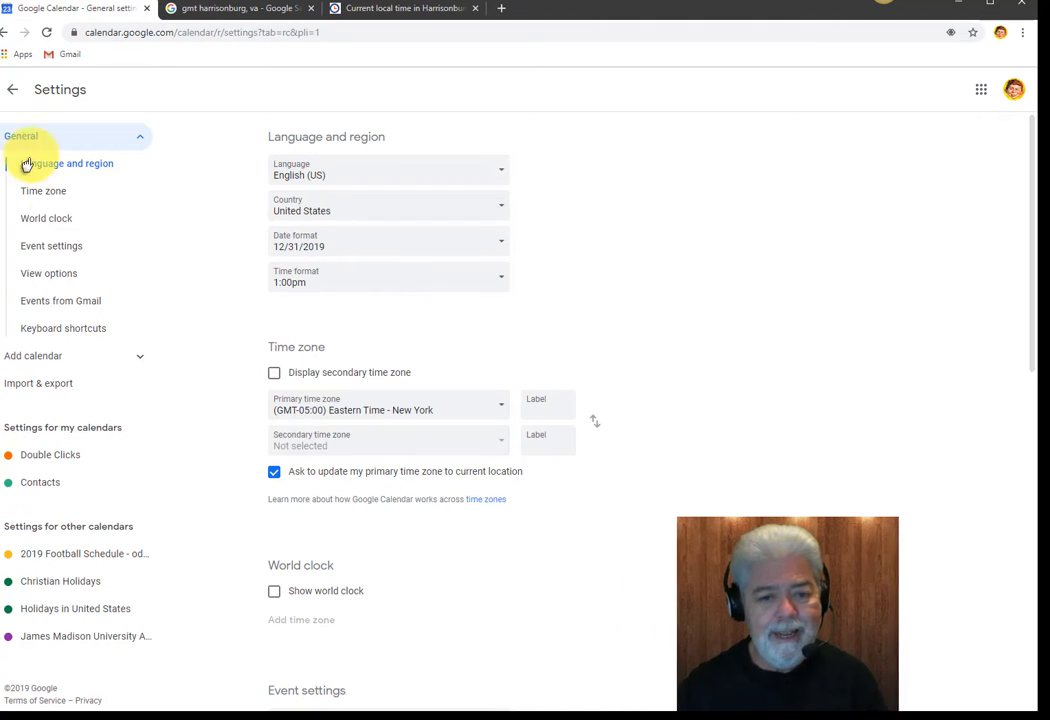
{"action": "left_click", "coordinate": [40, 190]}
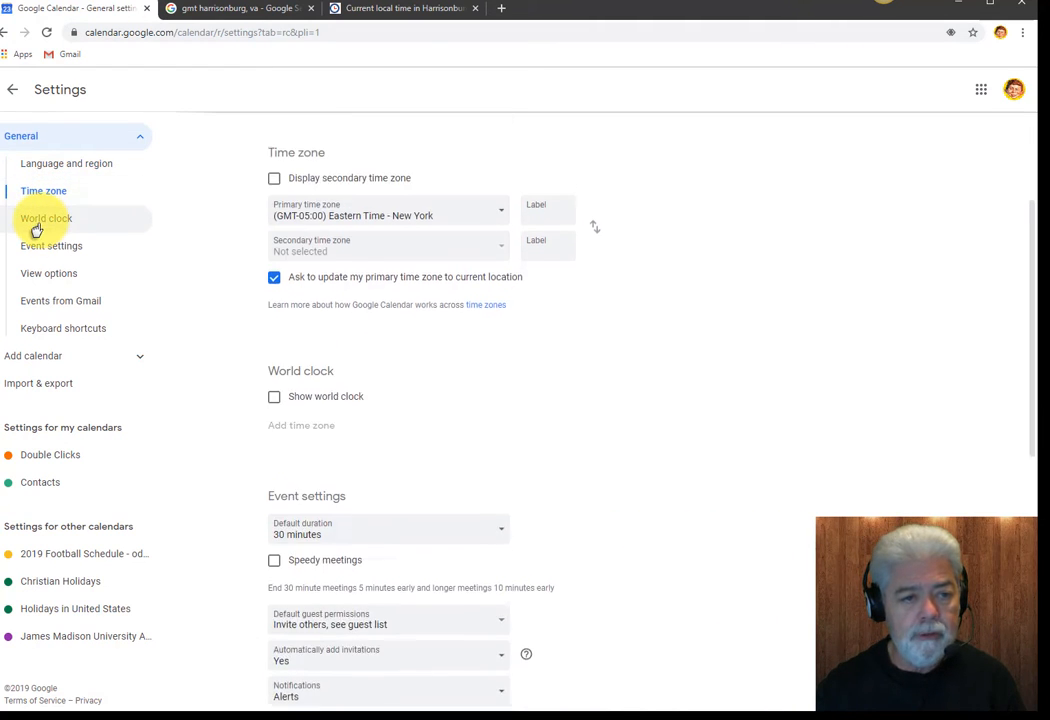
{"action": "left_click", "coordinate": [36, 226]}
{"action": "scroll", "coordinate": [586, 387], "scroll_direction": "up", "scroll_amount": 4}
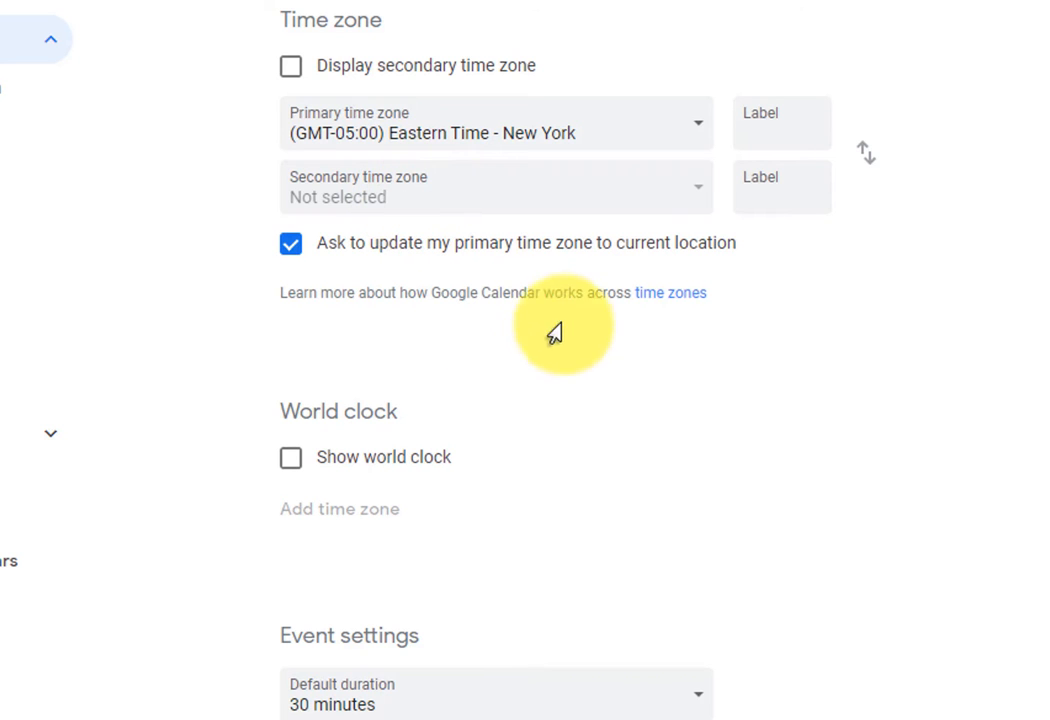
{"action": "scroll", "coordinate": [618, 291], "scroll_direction": "up", "scroll_amount": 2}
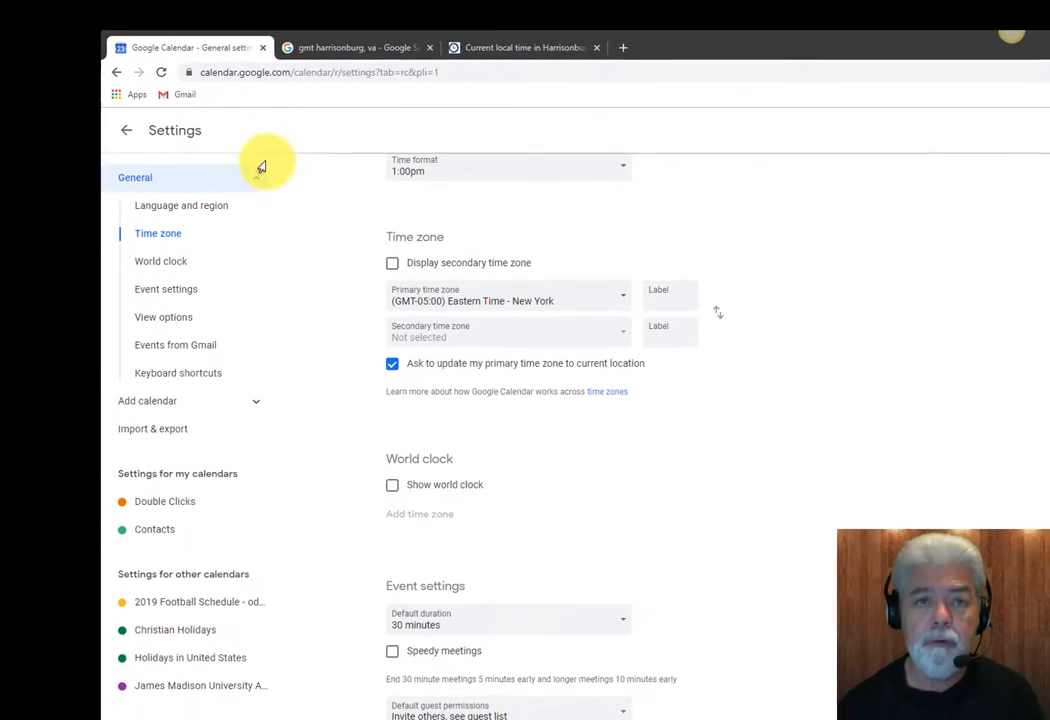
- Return to the week view and close the Harrisonburg GMT search and local time browser tabs
{"action": "left_click", "coordinate": [132, 143]}
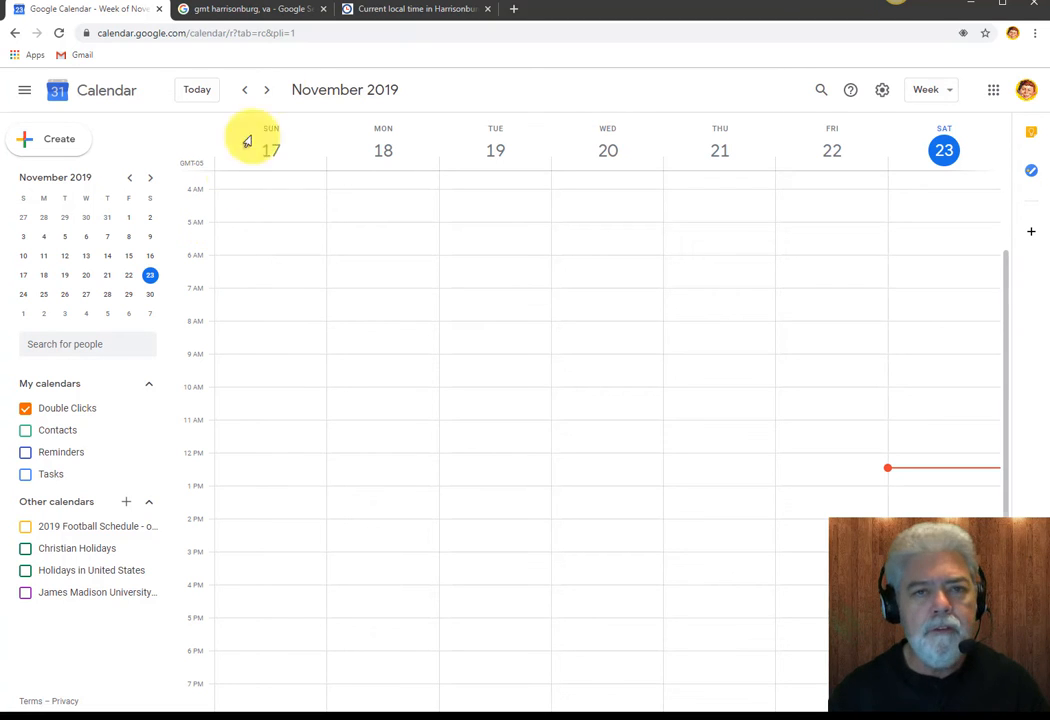
{"action": "left_click", "coordinate": [320, 10]}
{"action": "left_click", "coordinate": [321, 10]}
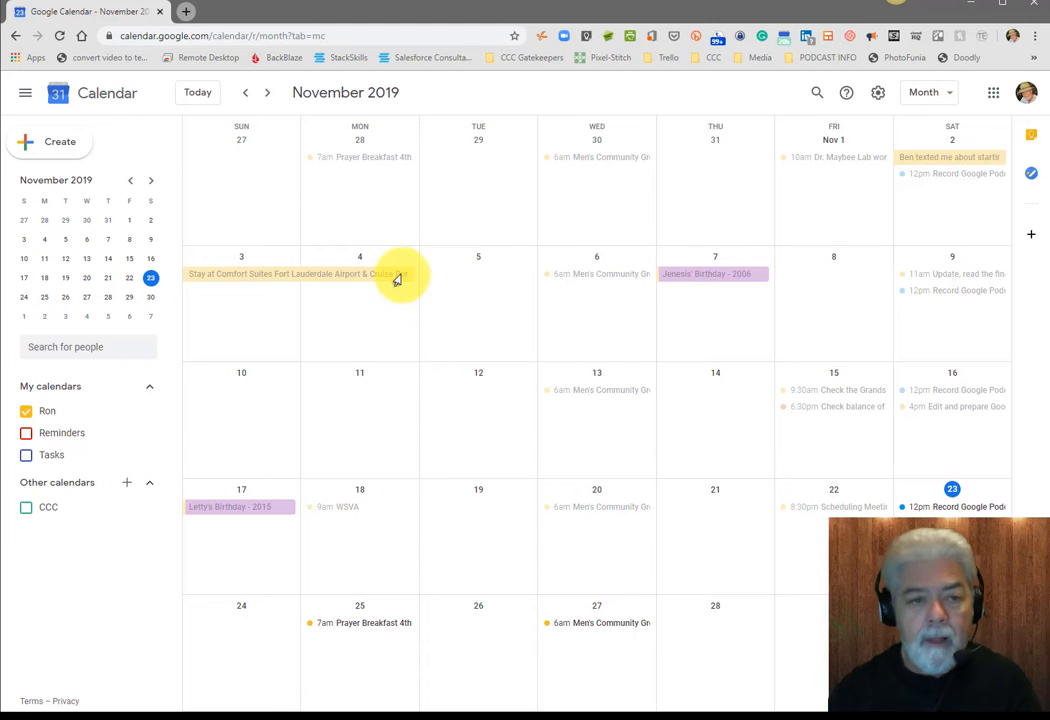
- Open the Share with specific people settings of the primary calendar in the second account
{"action": "left_click", "coordinate": [876, 97]}
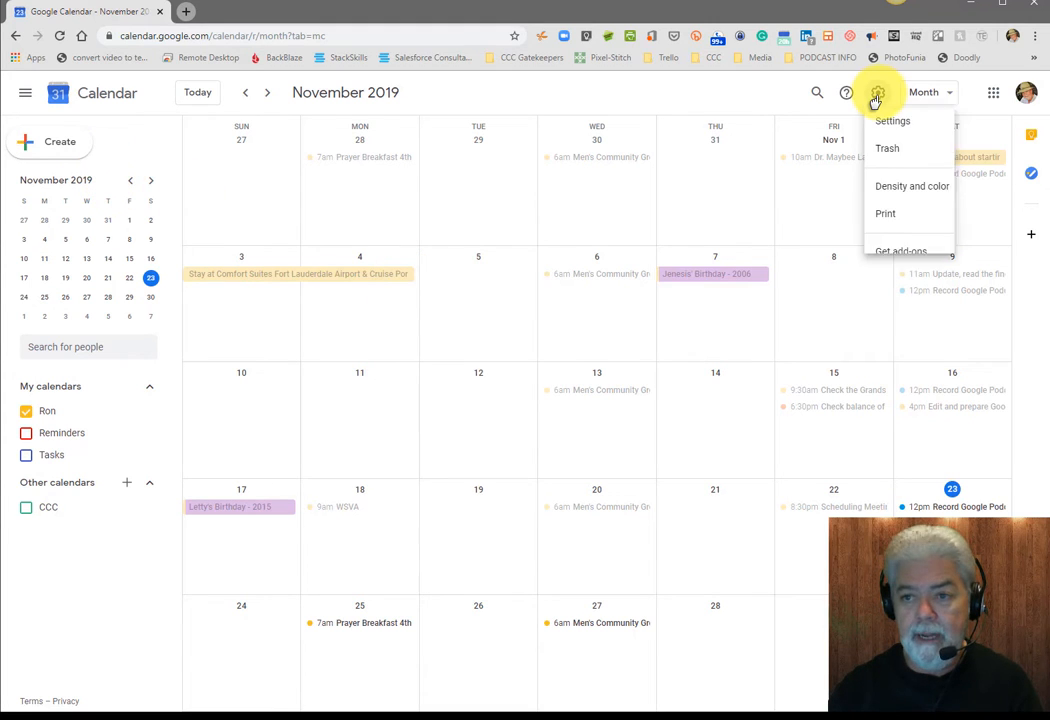
{"action": "left_click", "coordinate": [881, 143]}
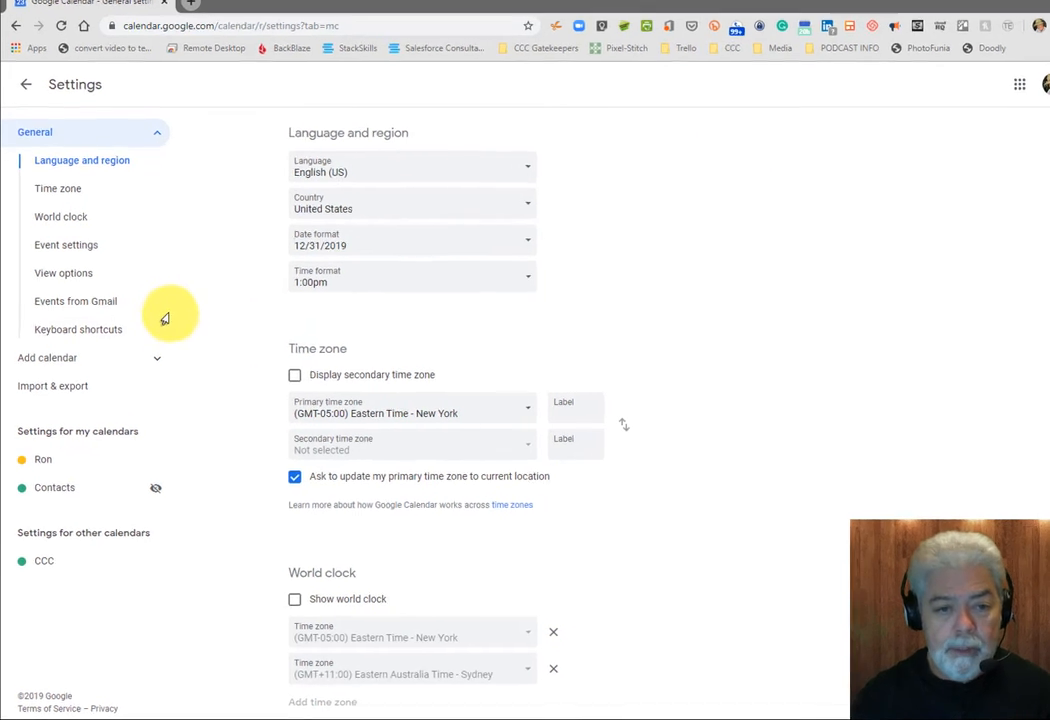
{"action": "left_click", "coordinate": [120, 459]}
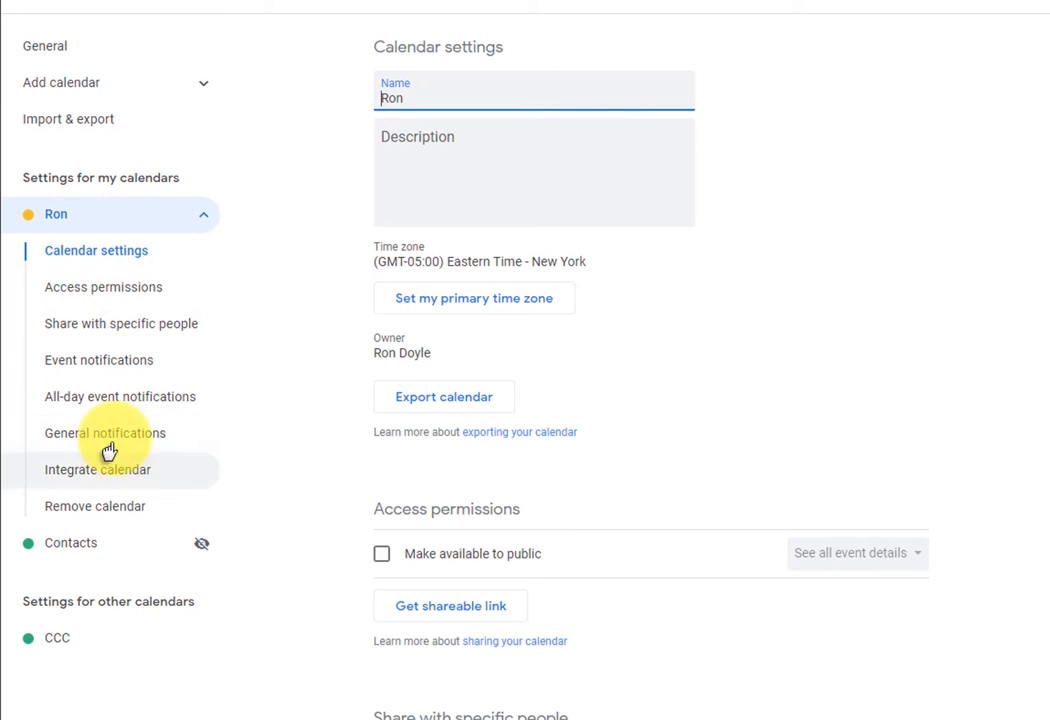
{"action": "left_click", "coordinate": [128, 331]}
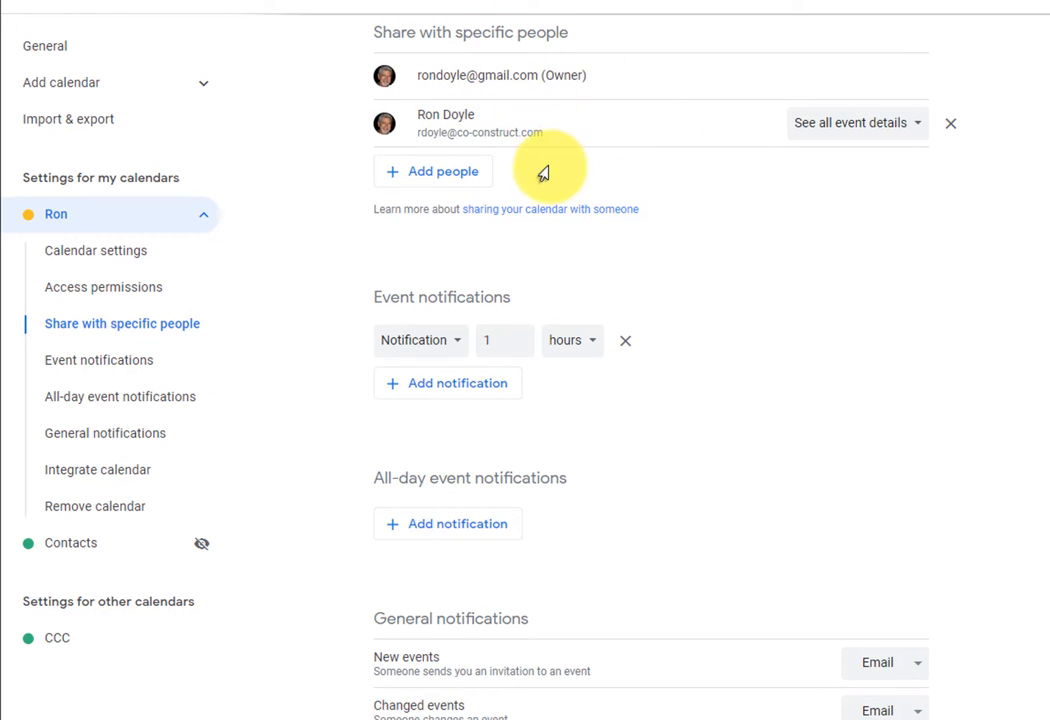
- Share the calendar with the other account's e-mail address, granting See all event details permission, and send the invitation
{"action": "left_click", "coordinate": [436, 176]}
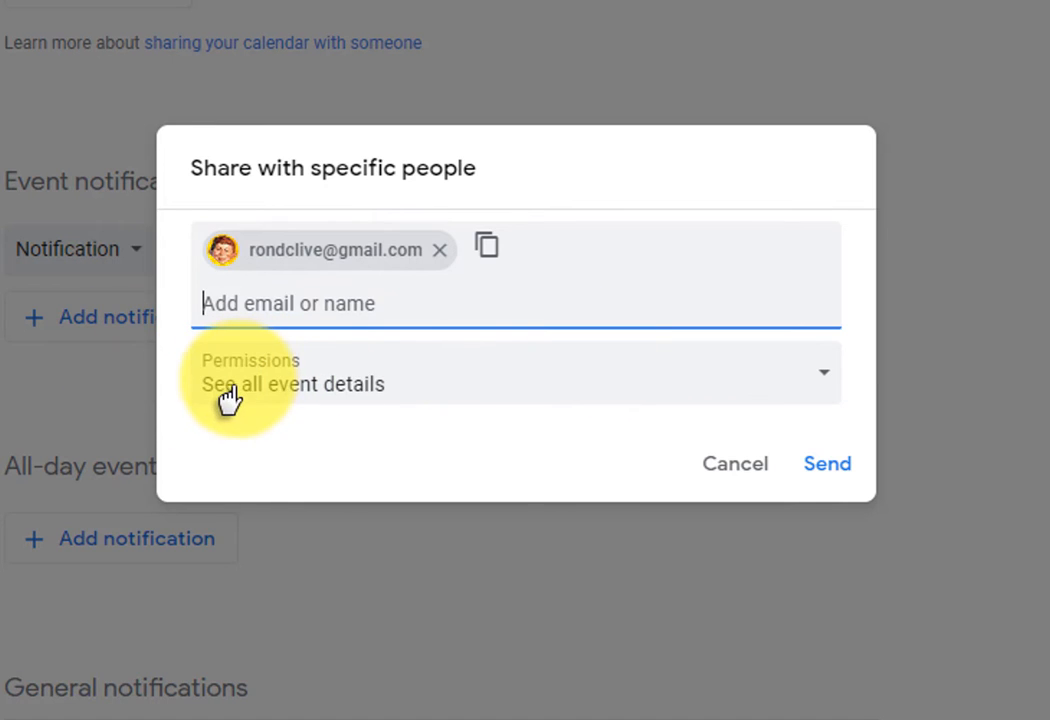
{"action": "left_click", "coordinate": [412, 391]}
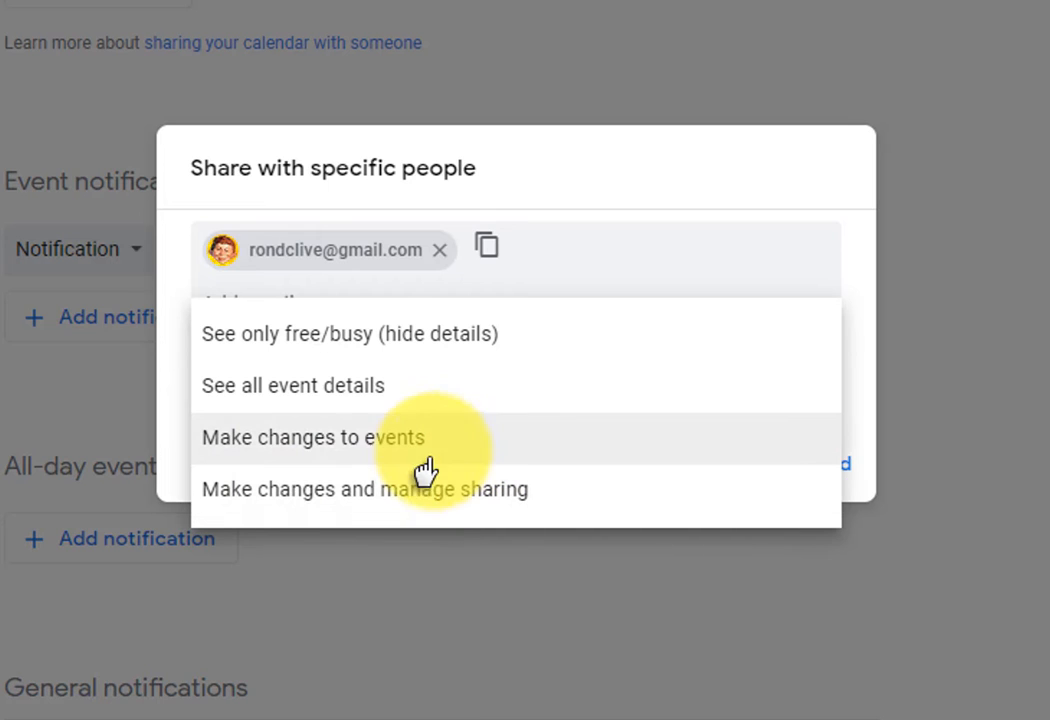
{"action": "left_click", "coordinate": [257, 403]}
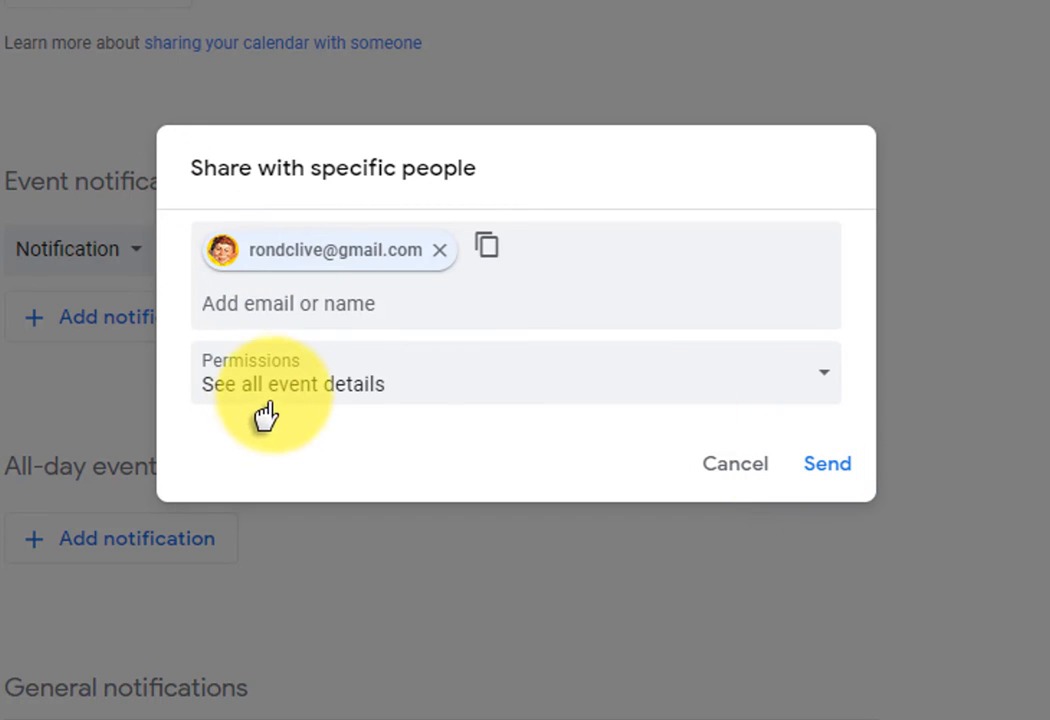
{"action": "left_click", "coordinate": [829, 470]}
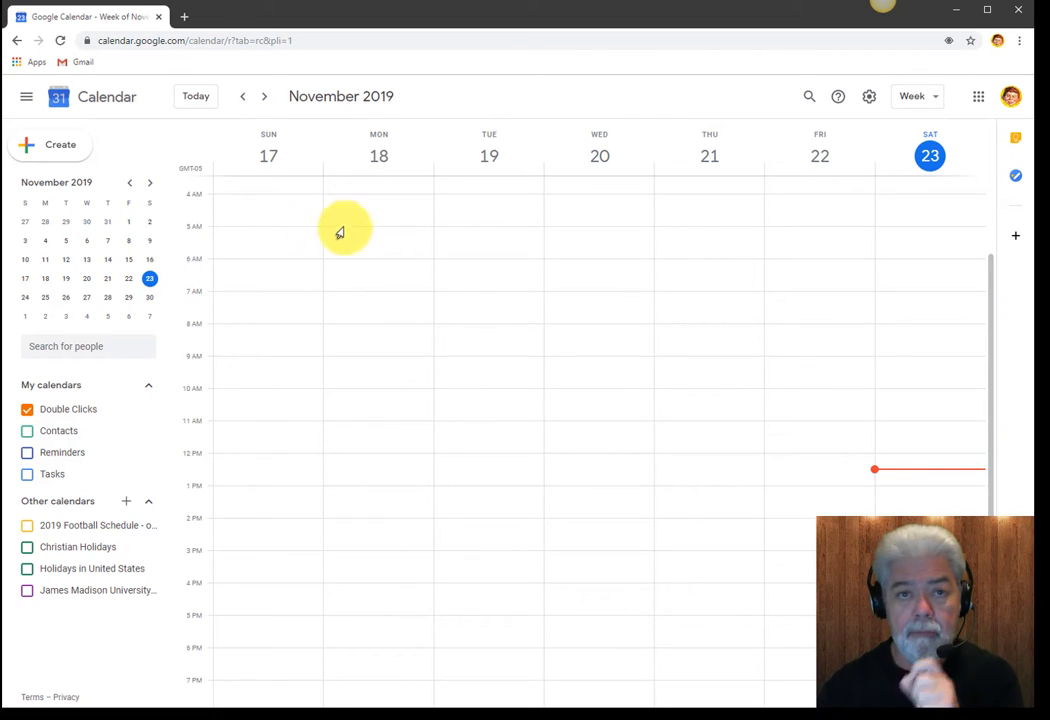
- Open Gmail for the account invited to the shared calendar
{"action": "left_click", "coordinate": [976, 100]}
{"action": "left_click", "coordinate": [862, 162]}
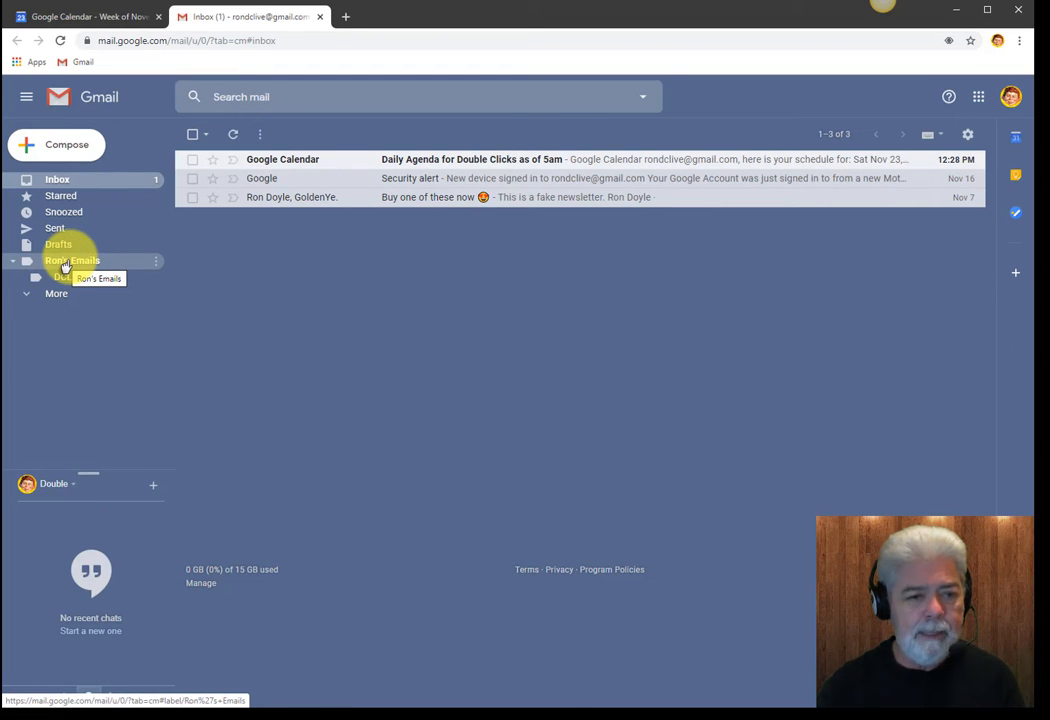
- Open the calendar-sharing notification e-mail under the sender's label and add the shared calendar to this account
{"action": "left_click", "coordinate": [64, 262]}
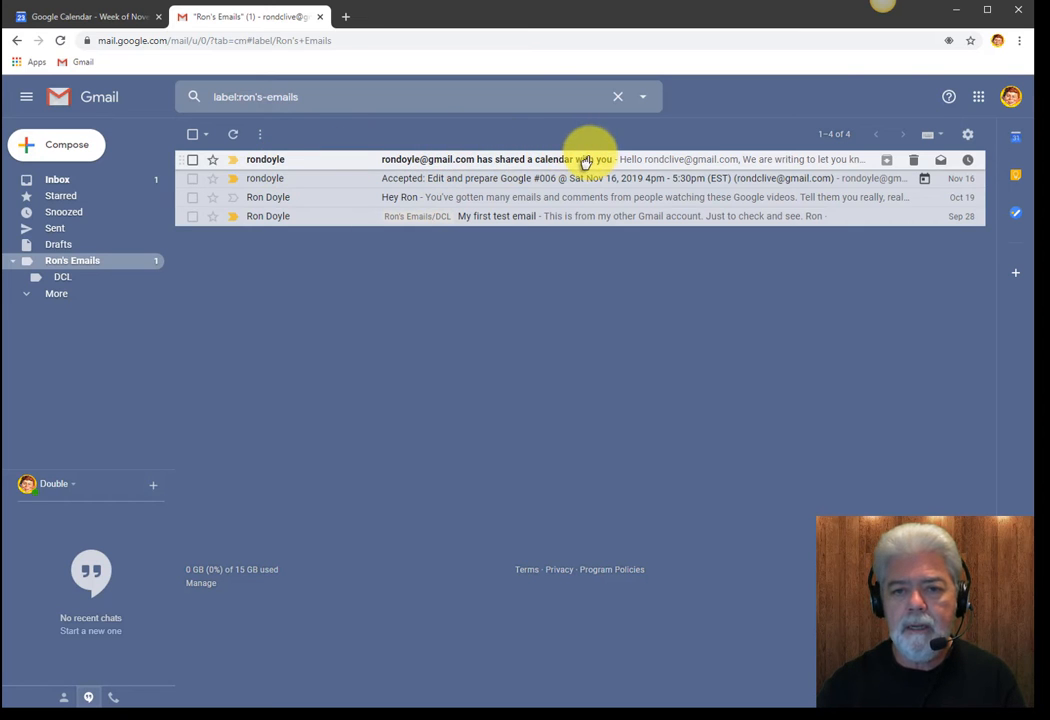
{"action": "left_click", "coordinate": [506, 159]}
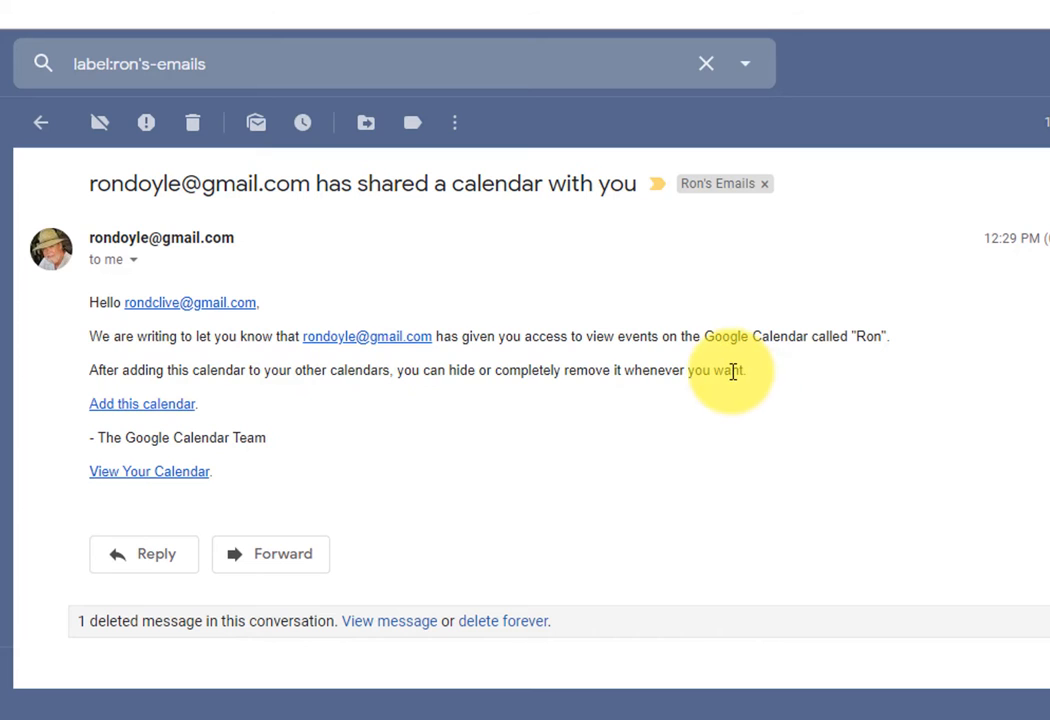
{"action": "left_click", "coordinate": [133, 412]}
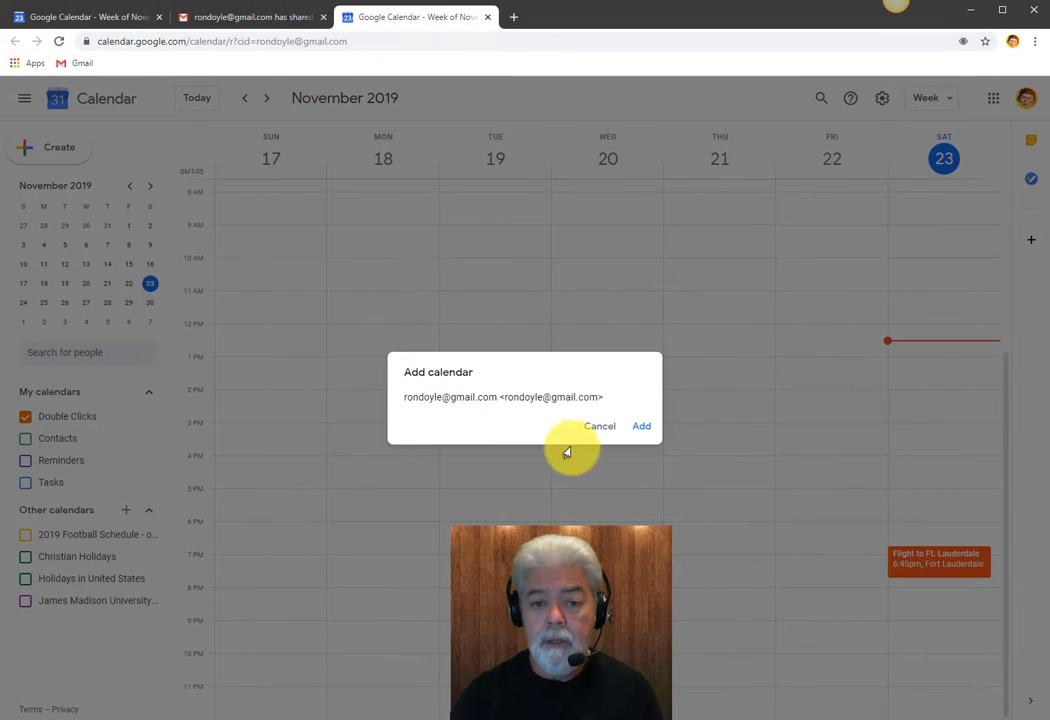
{"action": "left_click", "coordinate": [640, 429]}
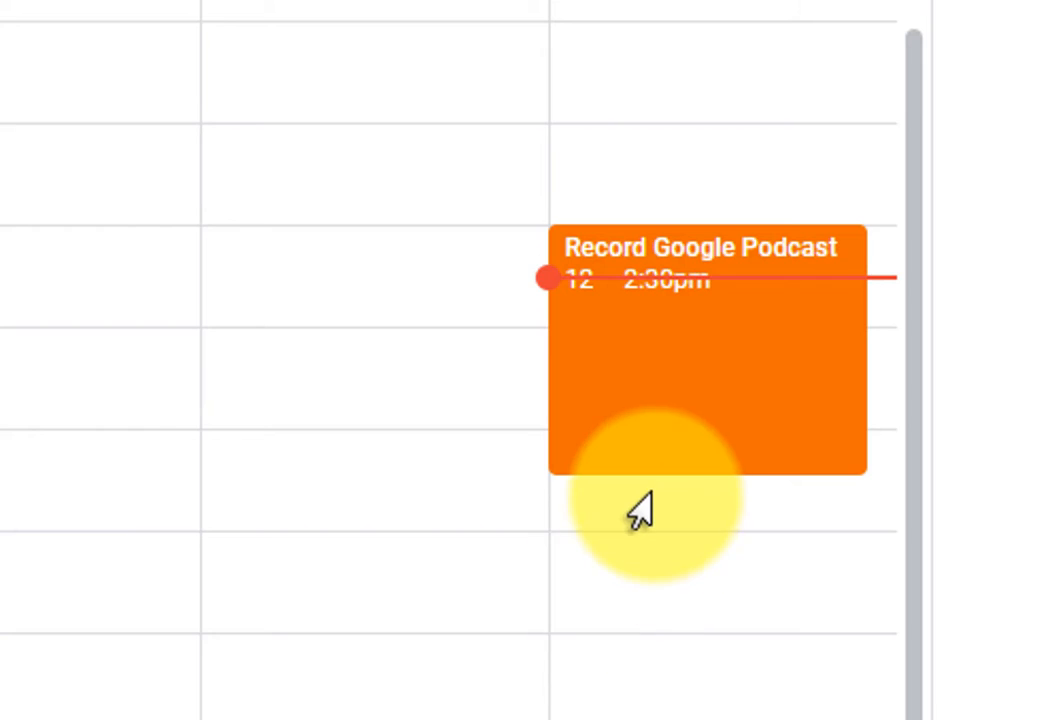
{"action": "scroll", "coordinate": [640, 580], "scroll_direction": "up", "scroll_amount": 2}
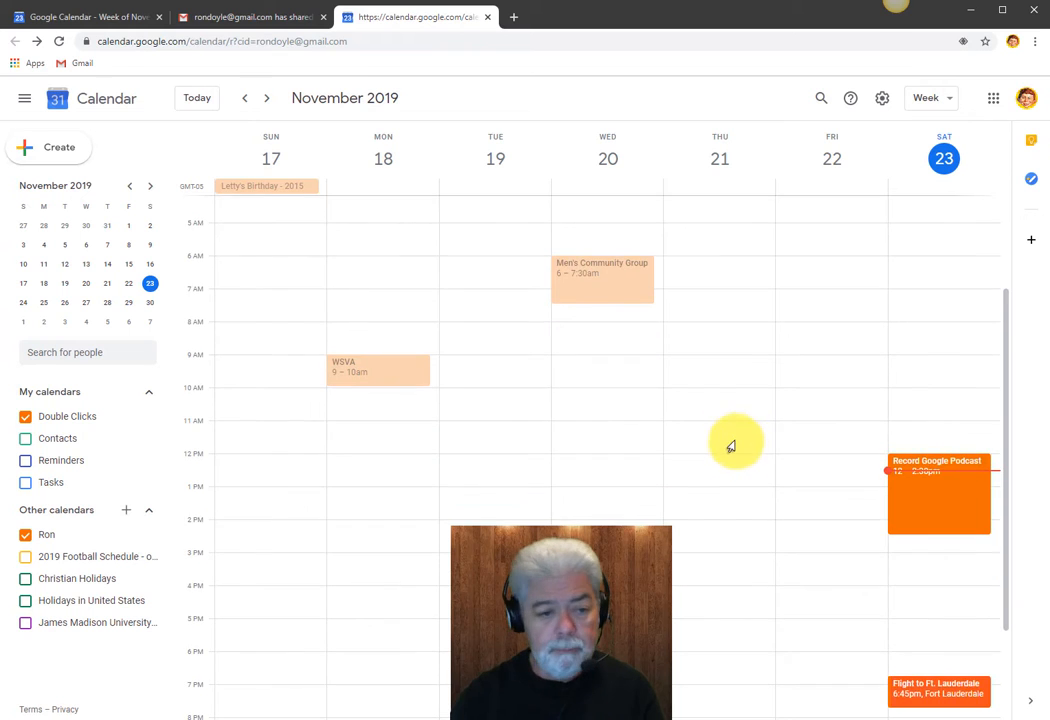
{"action": "scroll", "coordinate": [731, 446], "scroll_direction": "down", "scroll_amount": 2}
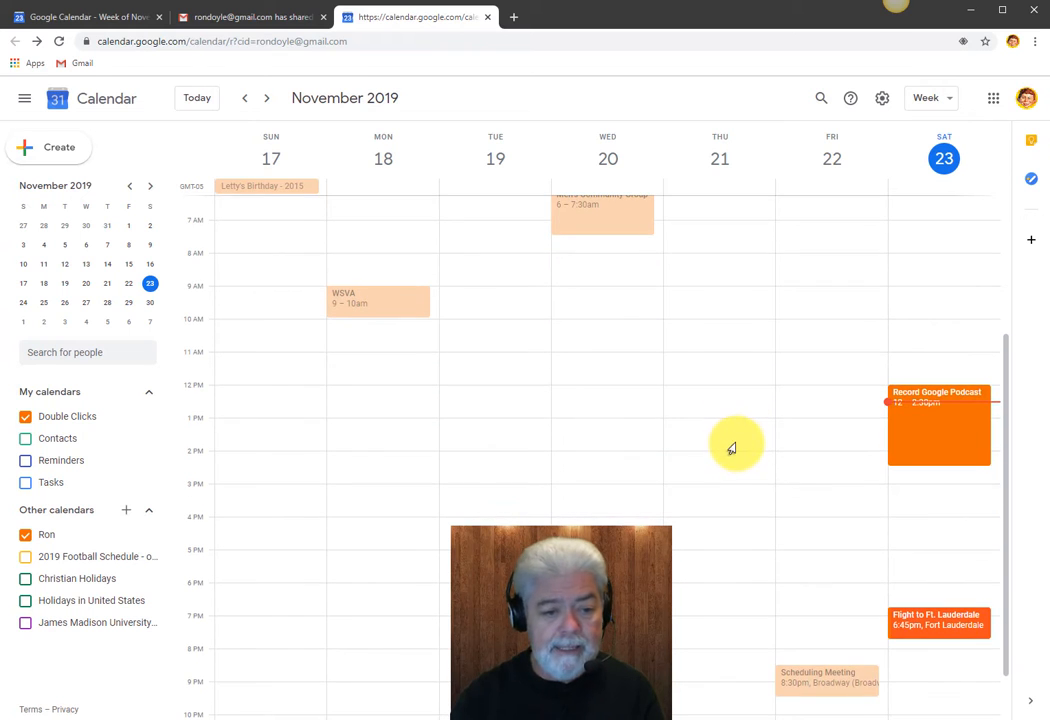
{"action": "scroll", "coordinate": [795, 476], "scroll_direction": "up", "scroll_amount": 2}
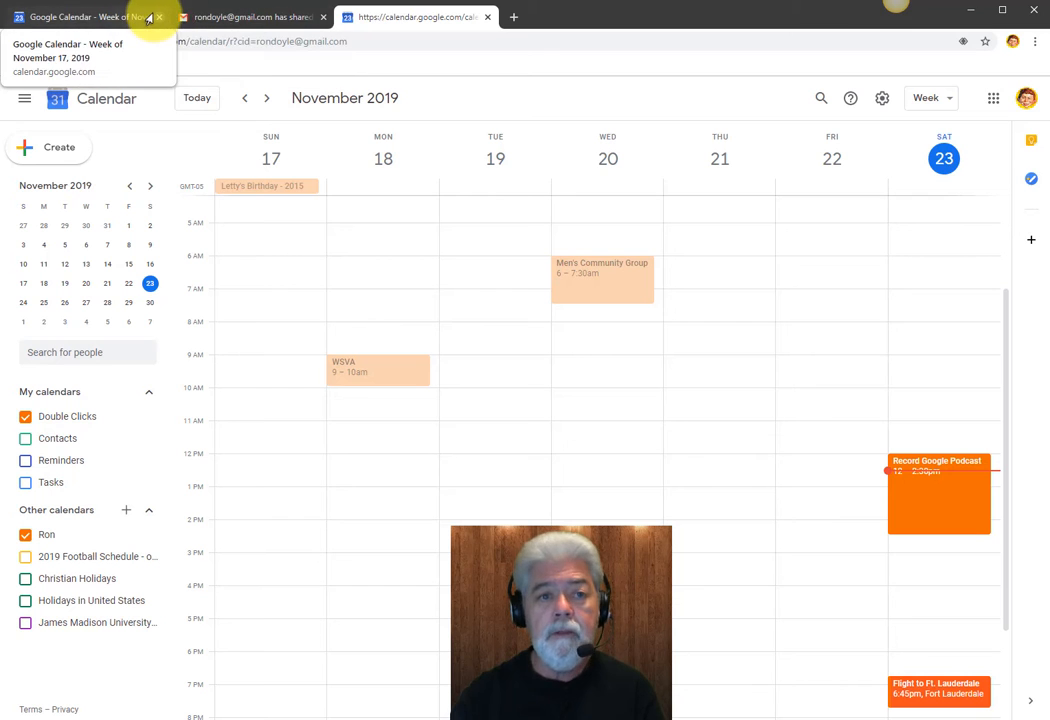
- Close the newly opened calendar browser tab, return to the original calendar tab and reload it to load the shared calendar
{"action": "left_click", "coordinate": [488, 18]}
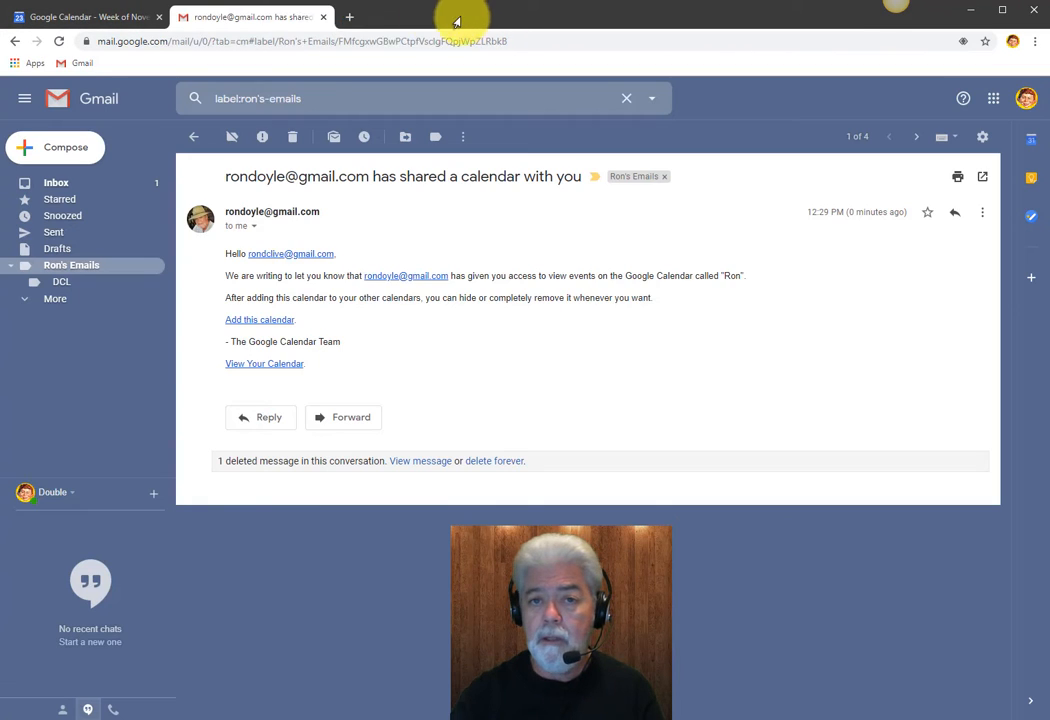
{"action": "left_click", "coordinate": [79, 20]}
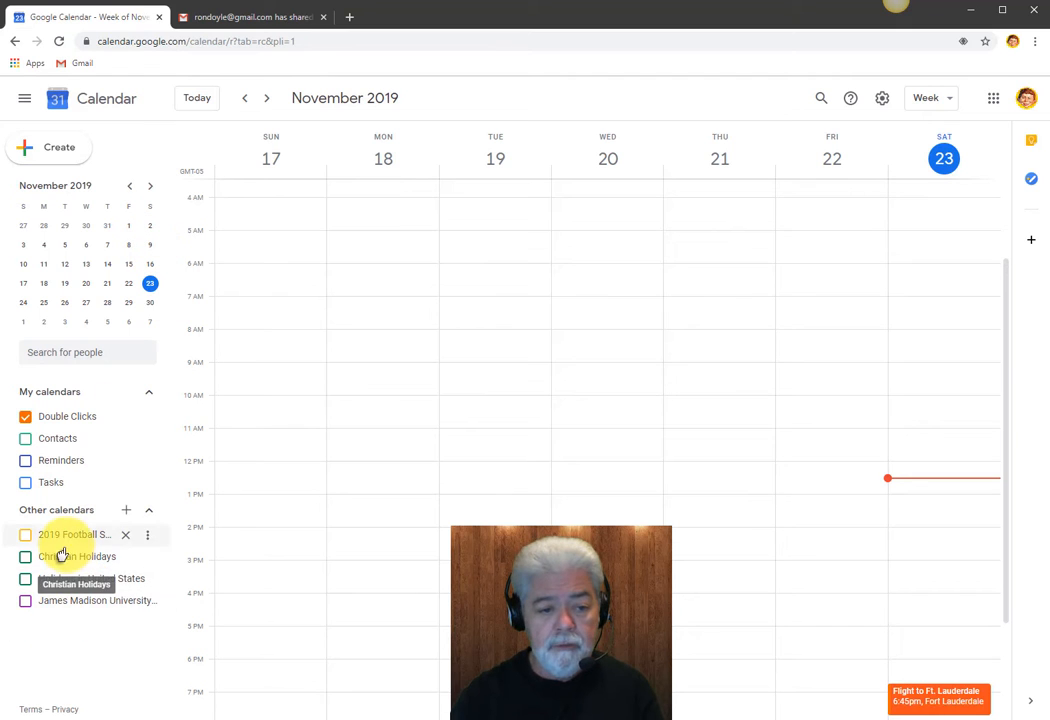
{"action": "left_click", "coordinate": [59, 41]}
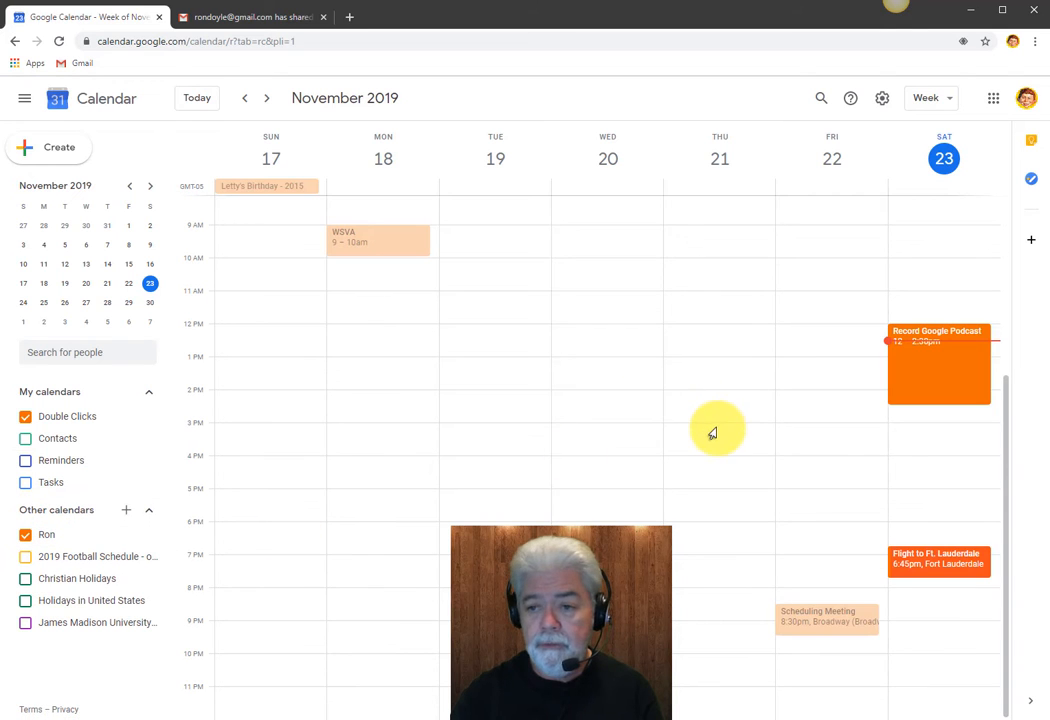
- View the details of the shared Record Google Podcast event on Saturday, November 23, and close them
{"action": "scroll", "coordinate": [712, 432], "scroll_direction": "up", "scroll_amount": 3}
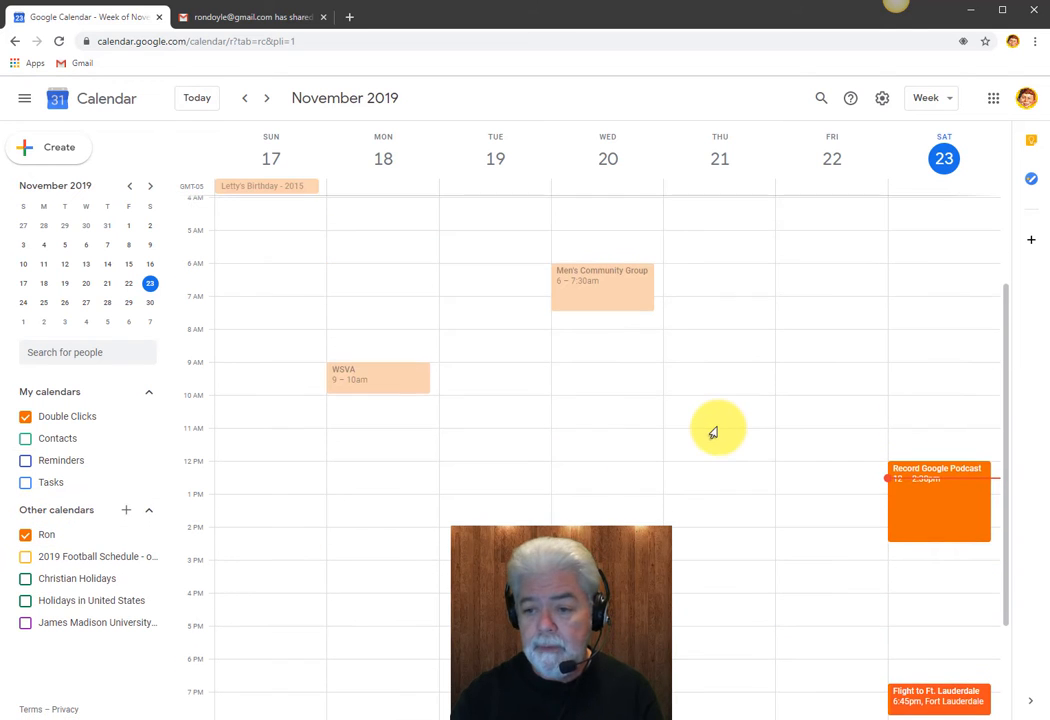
{"action": "left_click", "coordinate": [907, 518]}
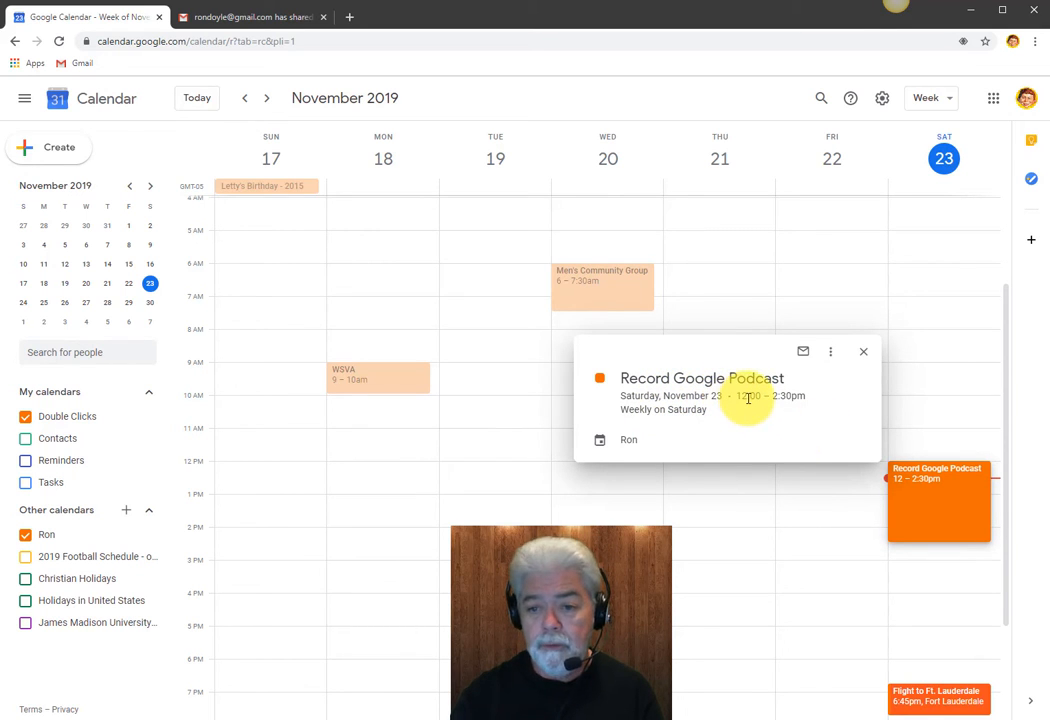
{"action": "left_click", "coordinate": [862, 355]}
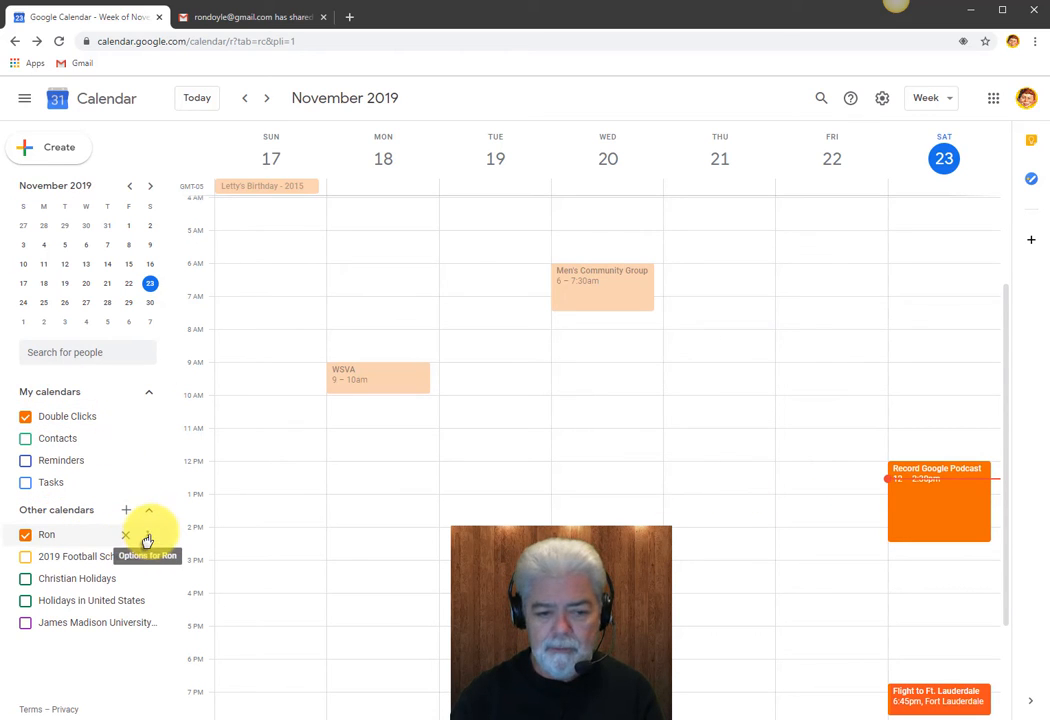
- Change the color of the Double Clicks calendar and of its Flight to Ft. Lauderdale event to blue
{"action": "left_click", "coordinate": [147, 416]}
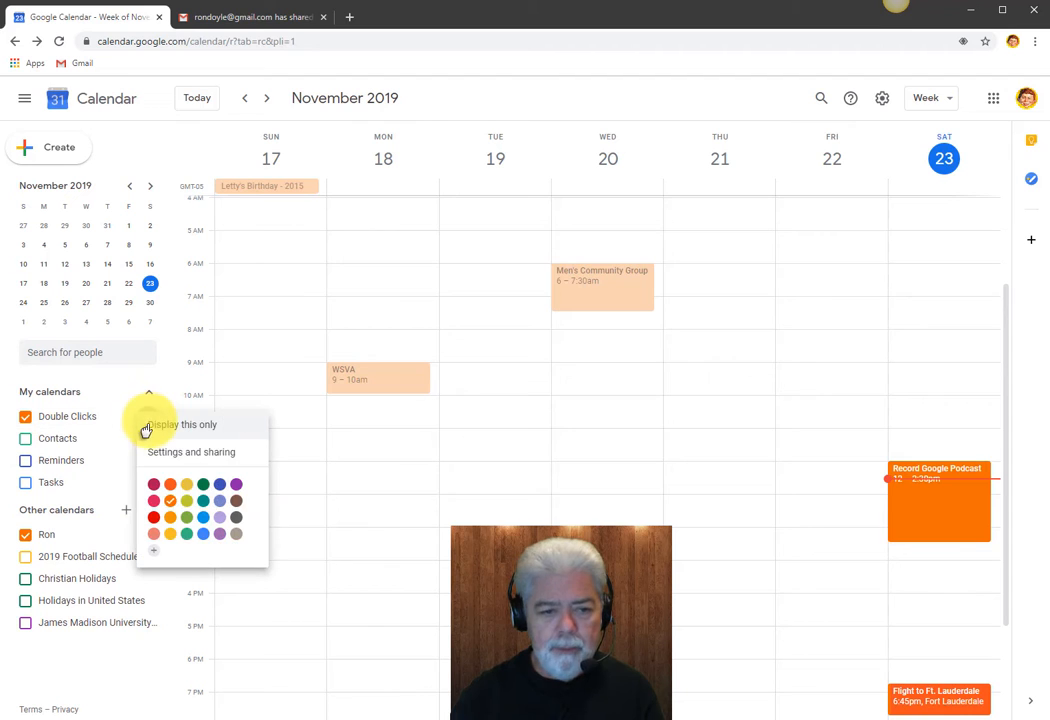
{"action": "left_click", "coordinate": [199, 538]}
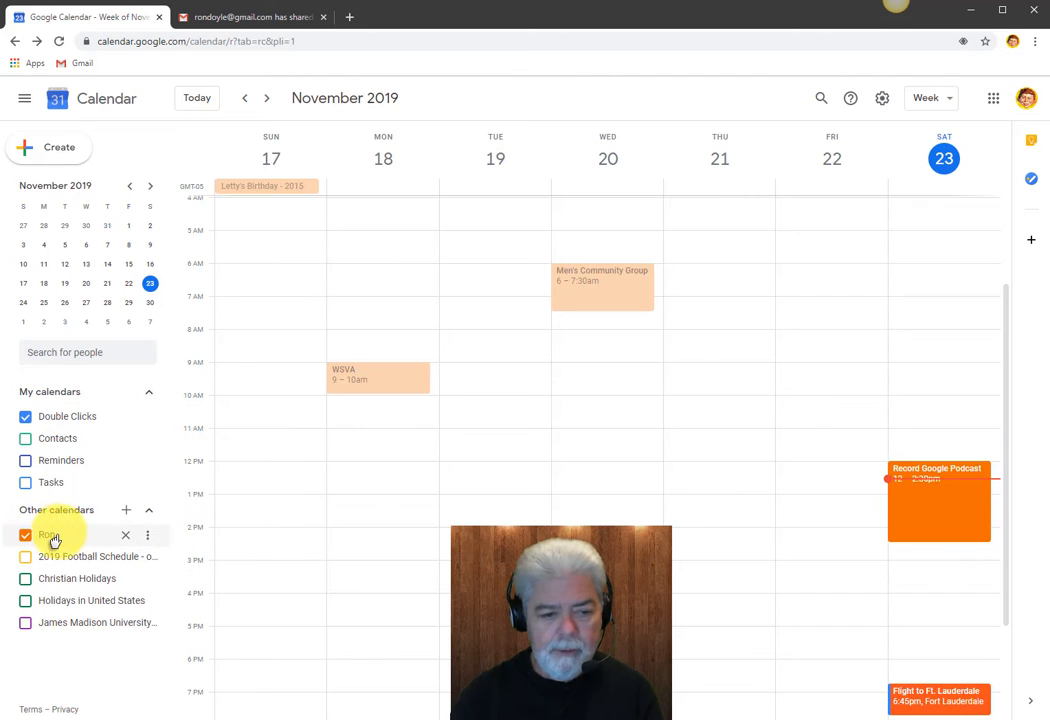
{"action": "scroll", "coordinate": [722, 515], "scroll_direction": "down", "scroll_amount": 3}
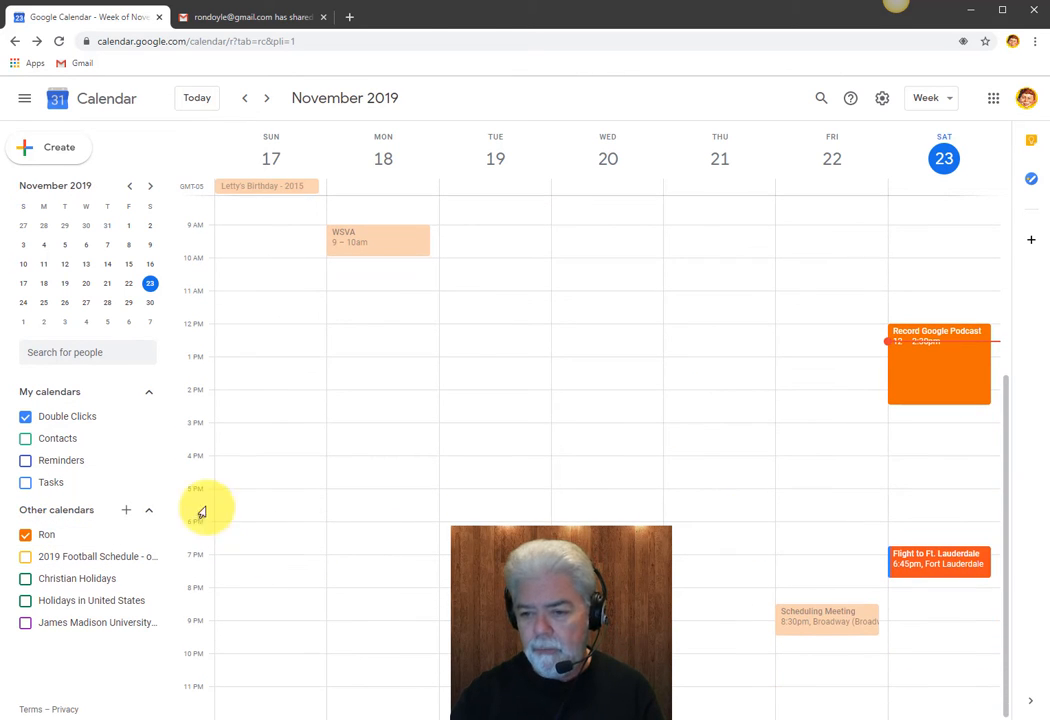
{"action": "left_click", "coordinate": [942, 570]}
{"action": "left_click", "coordinate": [942, 567]}
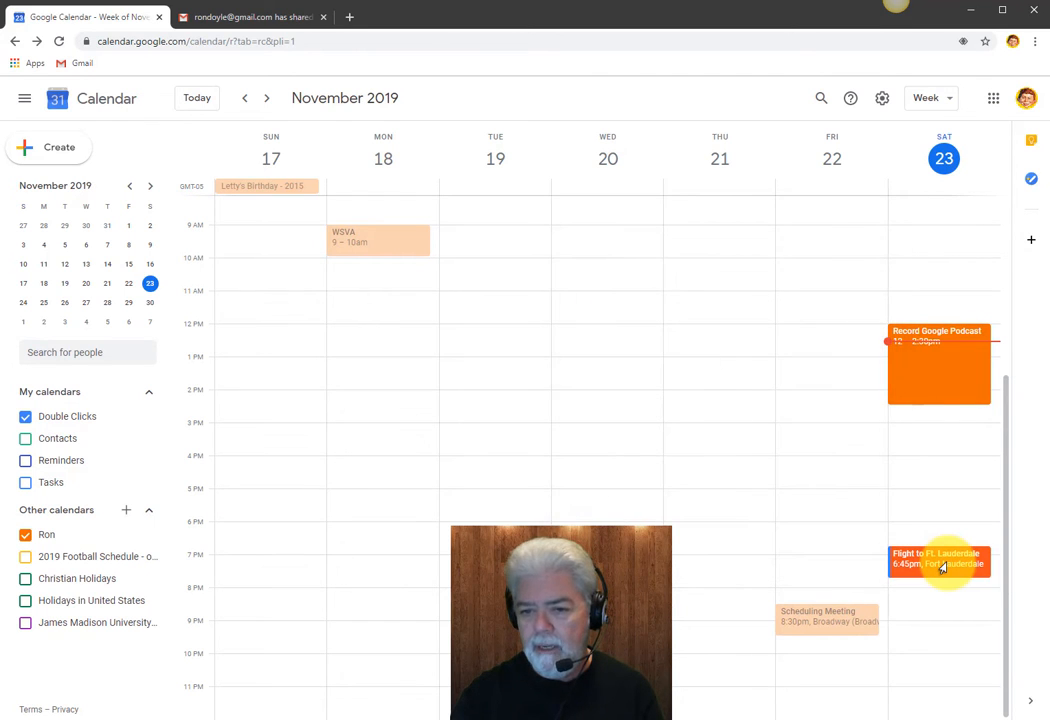
{"action": "right_click", "coordinate": [942, 567]}
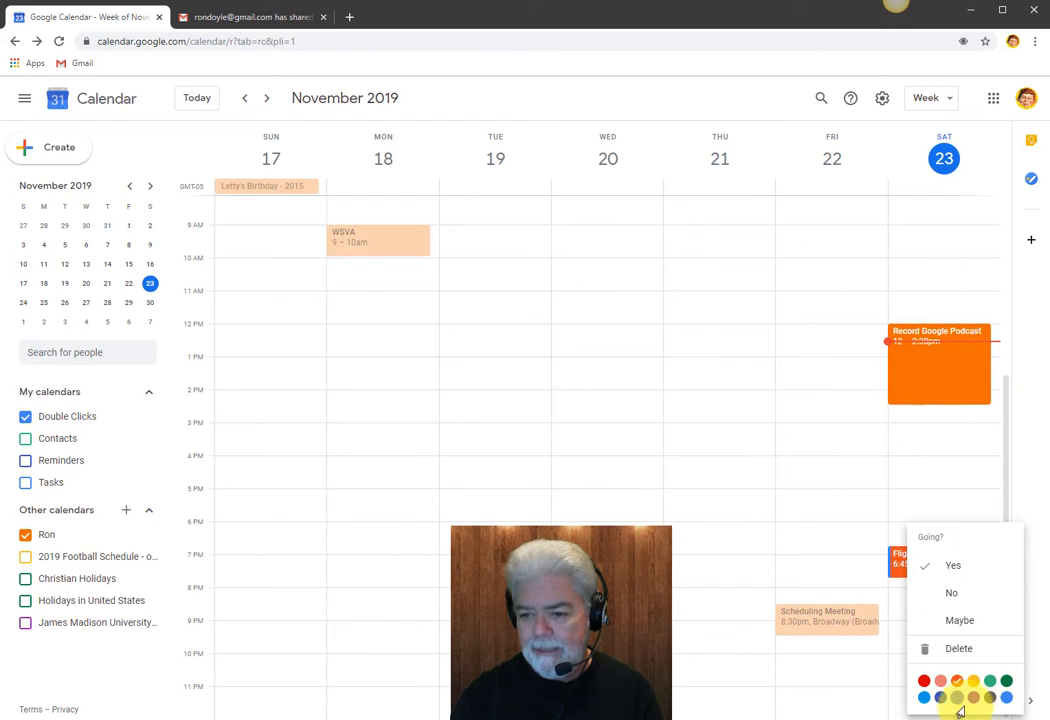
{"action": "left_click", "coordinate": [1006, 697]}
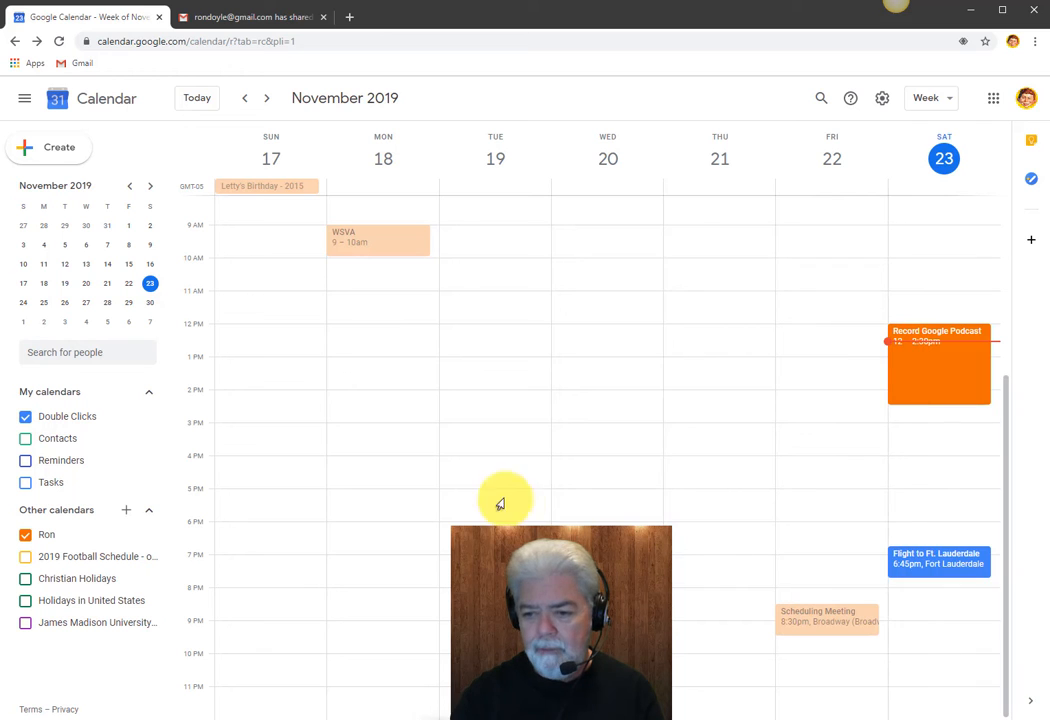
{"action": "scroll", "coordinate": [505, 505], "scroll_direction": "up", "scroll_amount": 1}
{"action": "scroll", "coordinate": [511, 511], "scroll_direction": "up", "scroll_amount": 2}
{"action": "scroll", "coordinate": [511, 511], "scroll_direction": "down", "scroll_amount": 2}
{"action": "scroll", "coordinate": [511, 511], "scroll_direction": "up", "scroll_amount": 2}
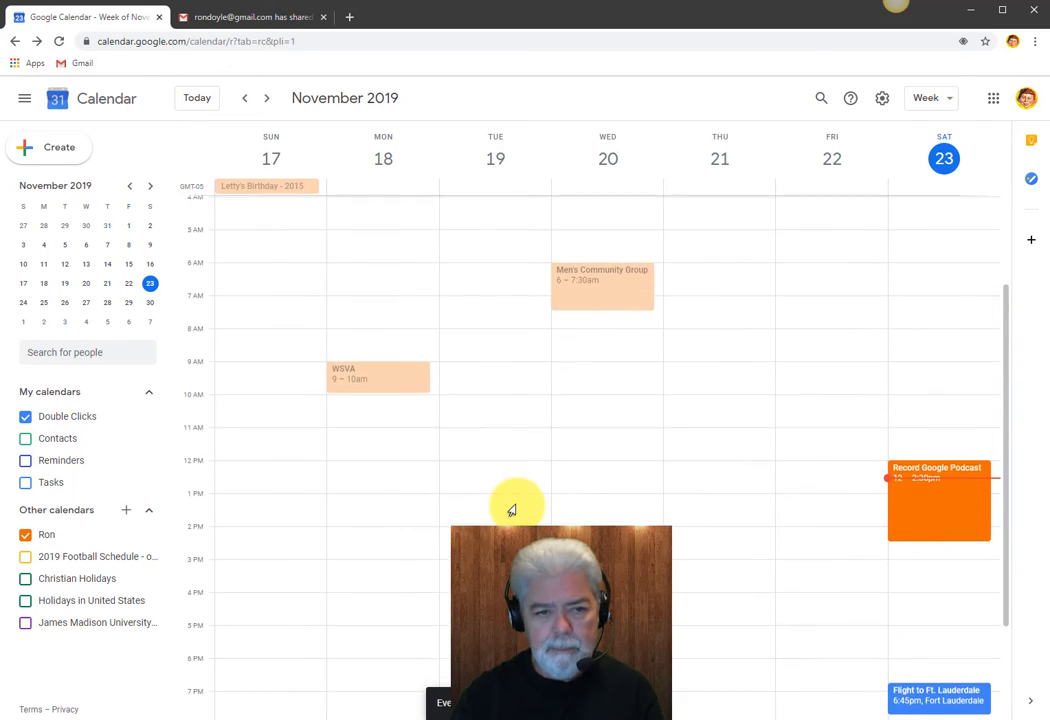
{"action": "scroll", "coordinate": [511, 508], "scroll_direction": "up", "scroll_amount": 2}
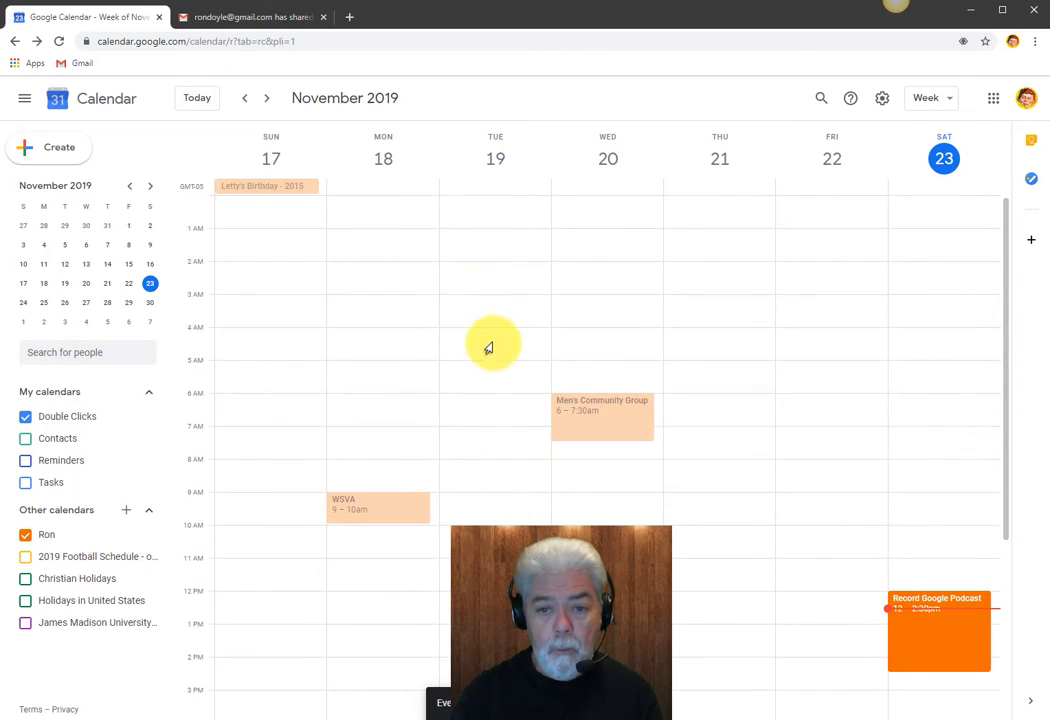
{"action": "scroll", "coordinate": [480, 355], "scroll_direction": "down", "scroll_amount": 3}
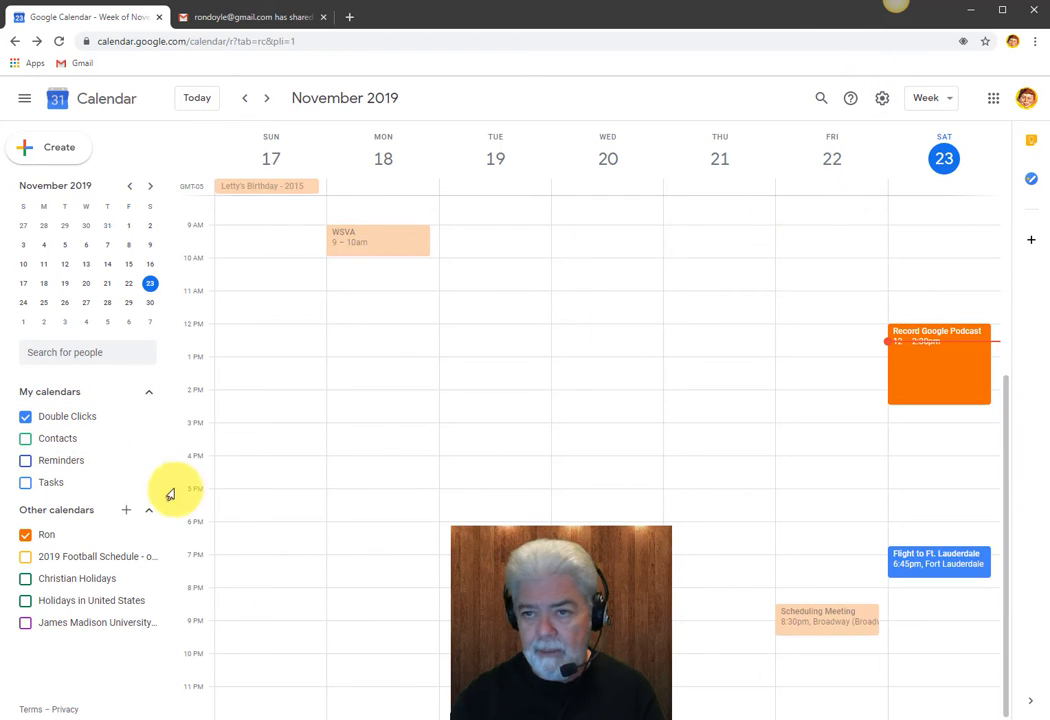
- Review the Access permissions and Share with specific people settings of the Double Clicks calendar, and return to the week view
{"action": "left_click", "coordinate": [145, 419]}
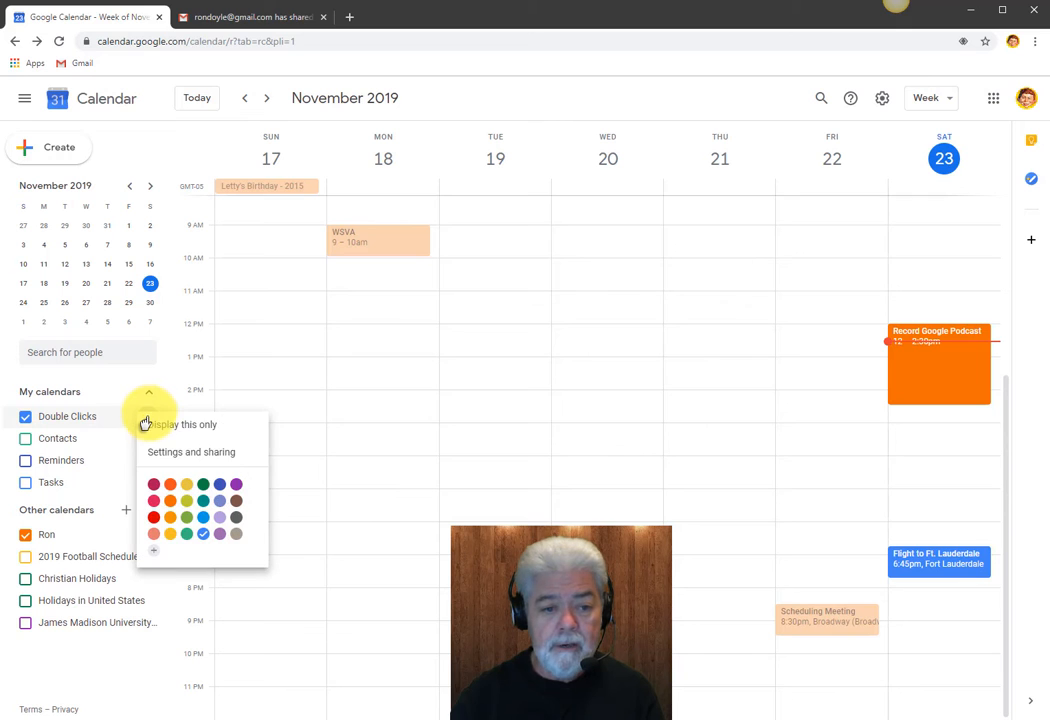
{"action": "left_click", "coordinate": [181, 453]}
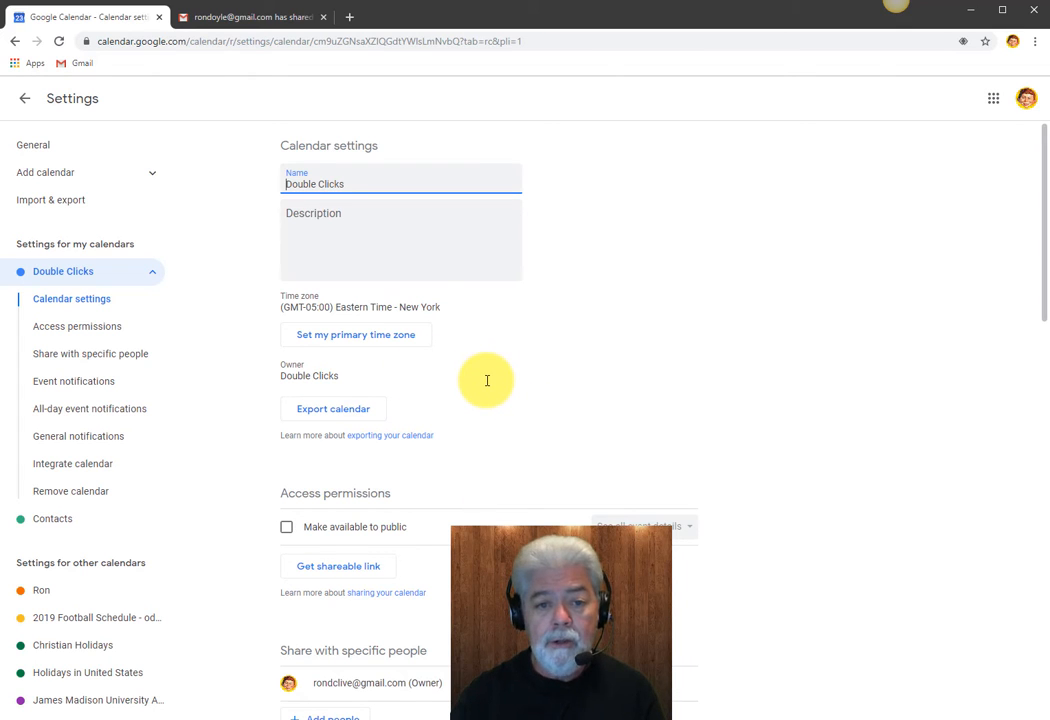
{"action": "scroll", "coordinate": [480, 383], "scroll_direction": "down", "scroll_amount": 3}
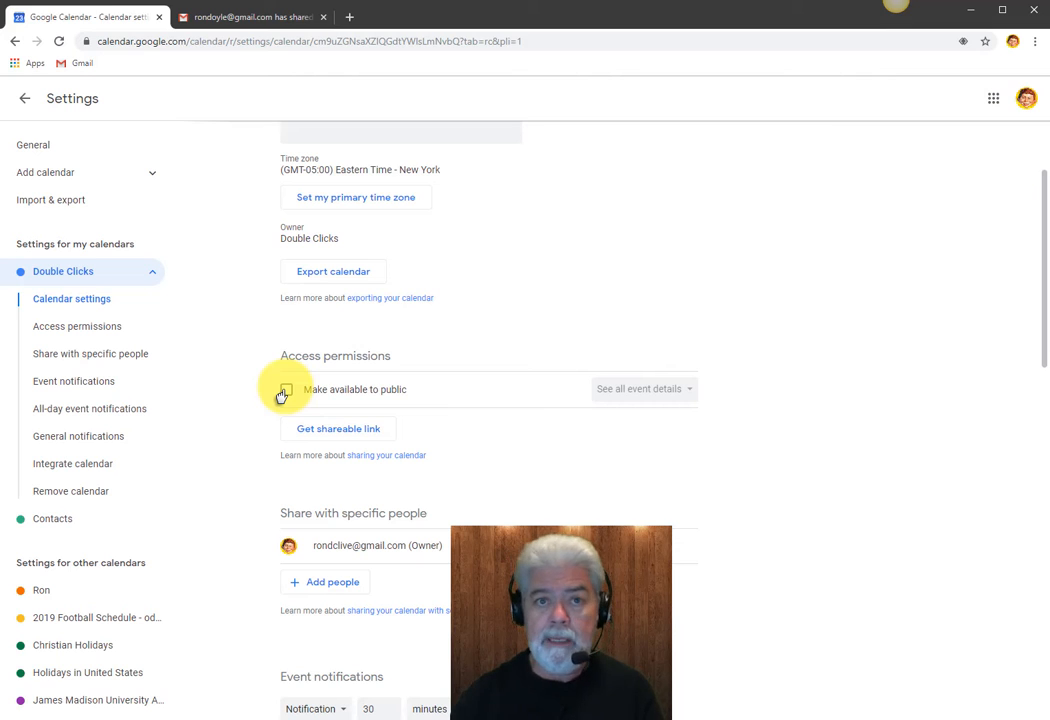
{"action": "scroll", "coordinate": [257, 426], "scroll_direction": "down", "scroll_amount": 3}
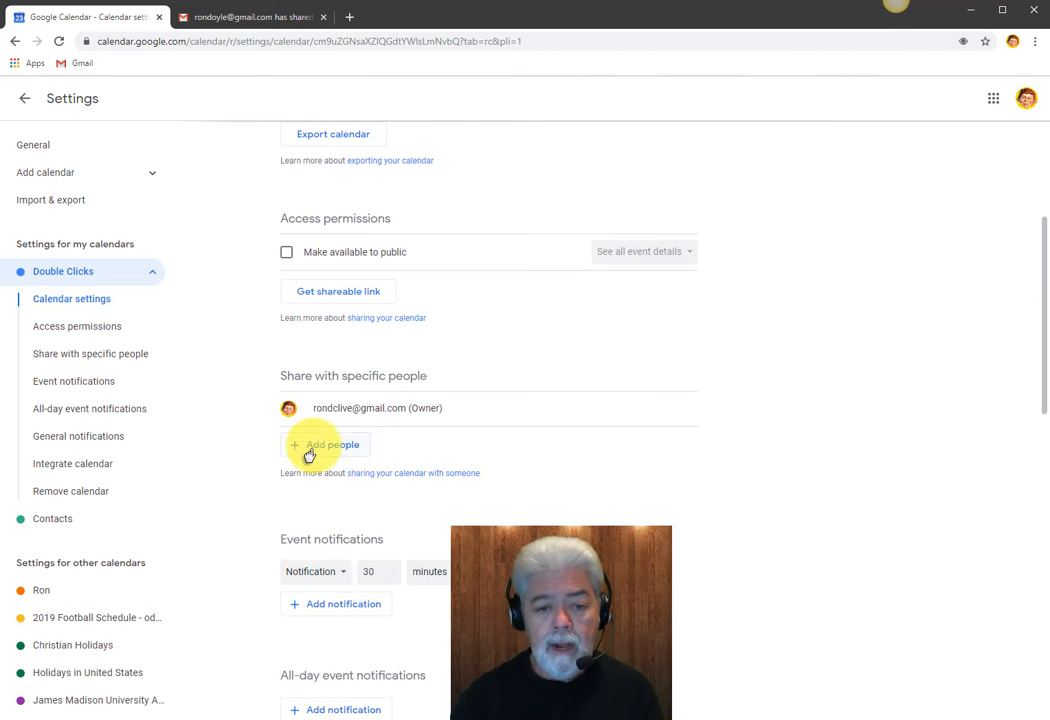
{"action": "left_click_drag", "start_coordinate": [285, 374], "coordinate": [427, 371]}
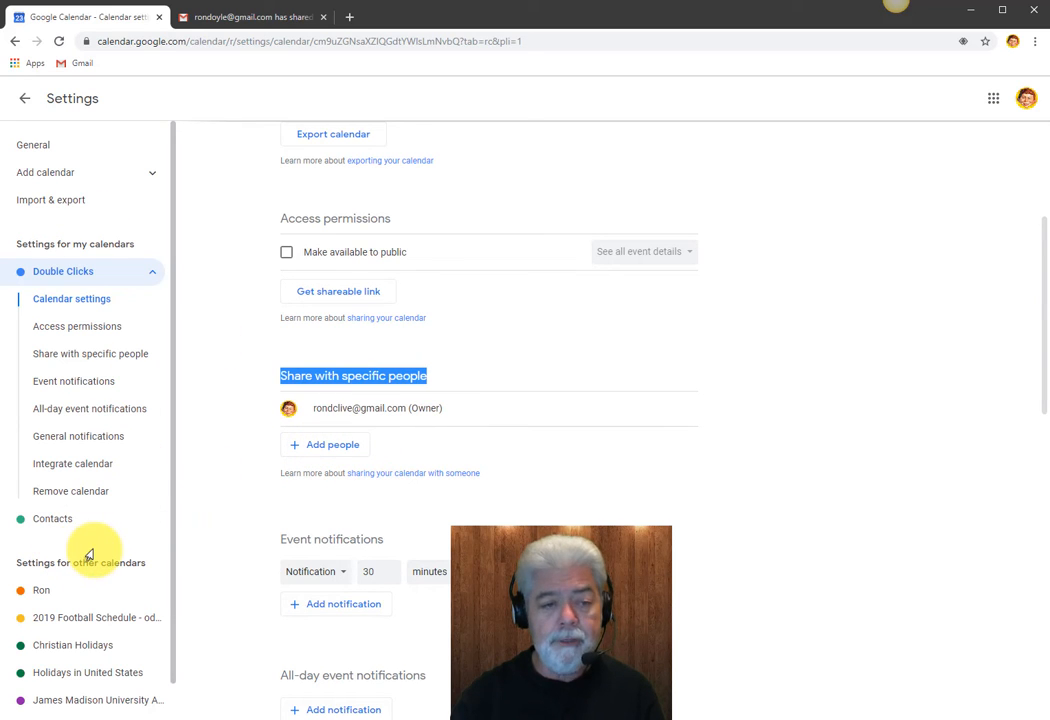
{"action": "left_click", "coordinate": [23, 99]}
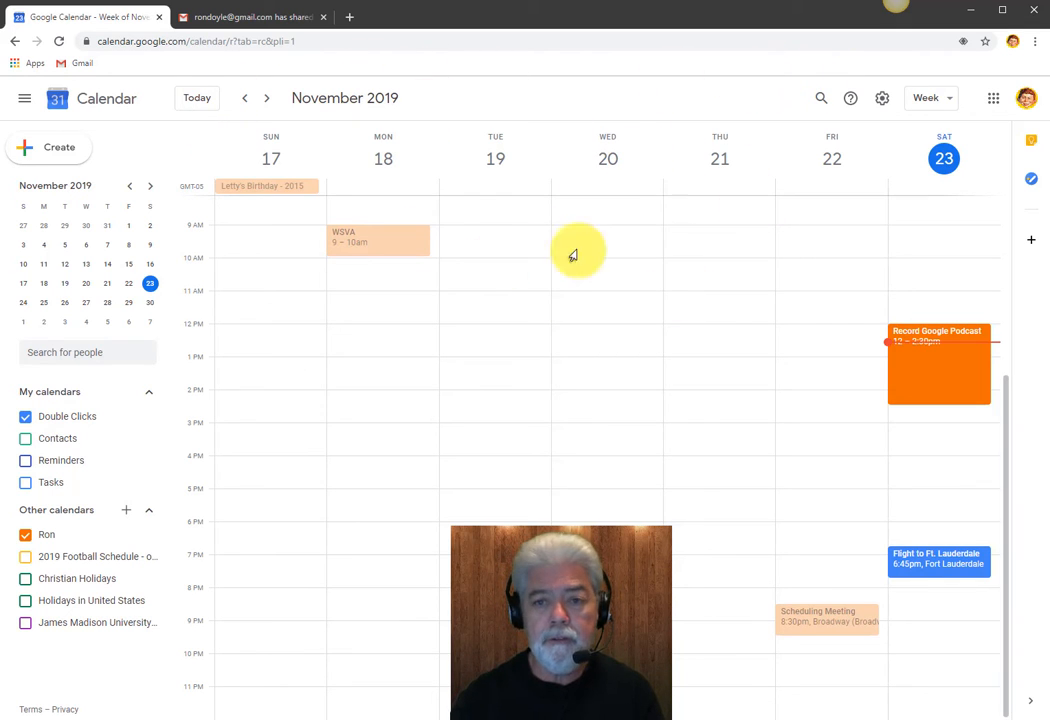
- Search the calendar for "Dr.", open the Dr. Appointment event's full editing page, and close it without changes
{"action": "left_click", "coordinate": [818, 102]}
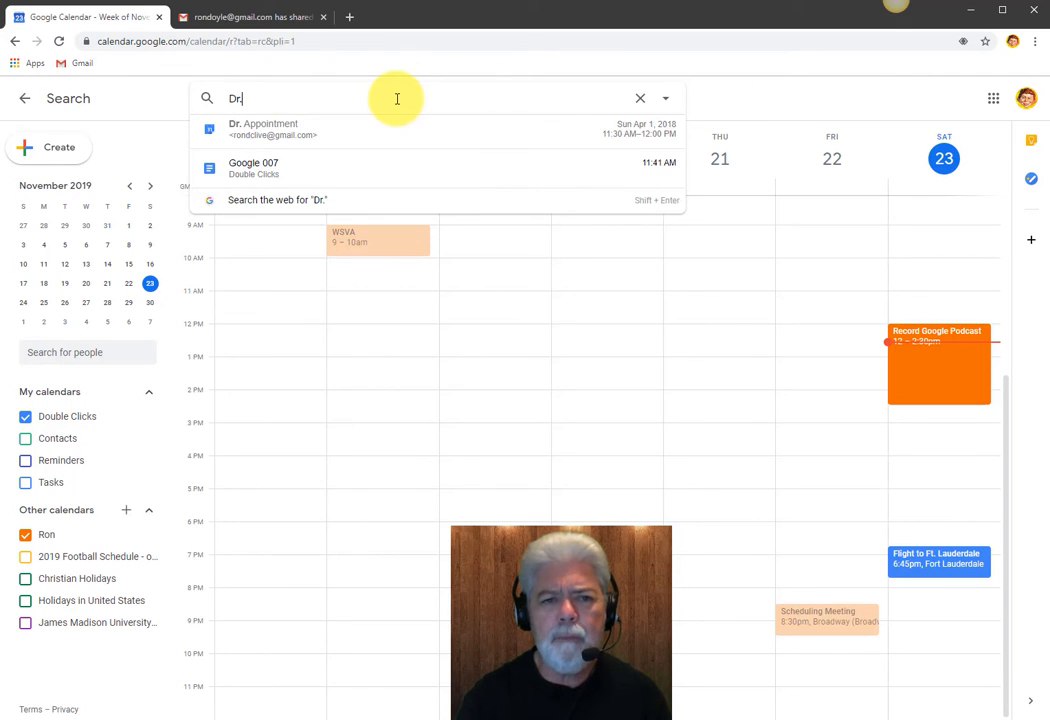
{"action": "left_click", "coordinate": [257, 138]}
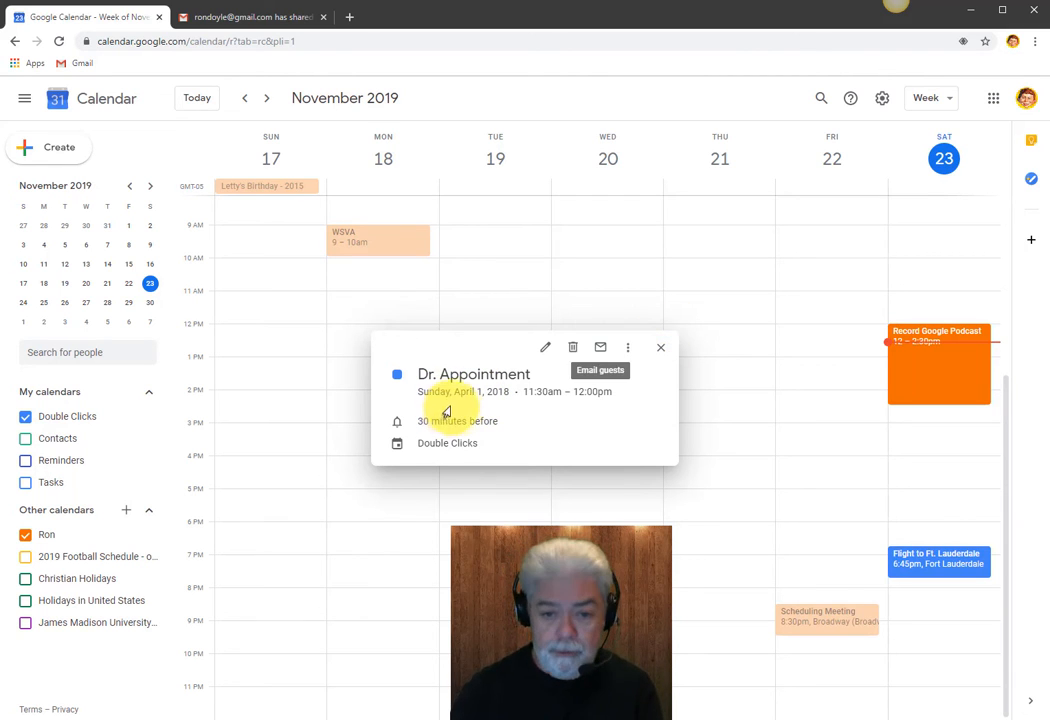
{"action": "left_click", "coordinate": [543, 349]}
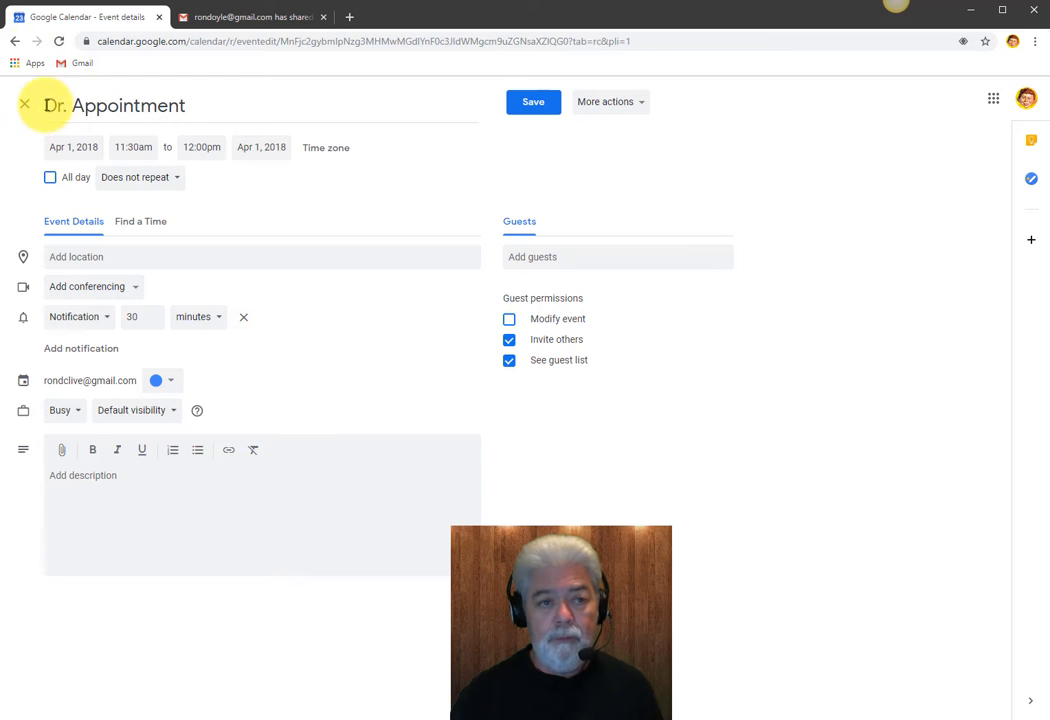
{"action": "left_click", "coordinate": [24, 108]}
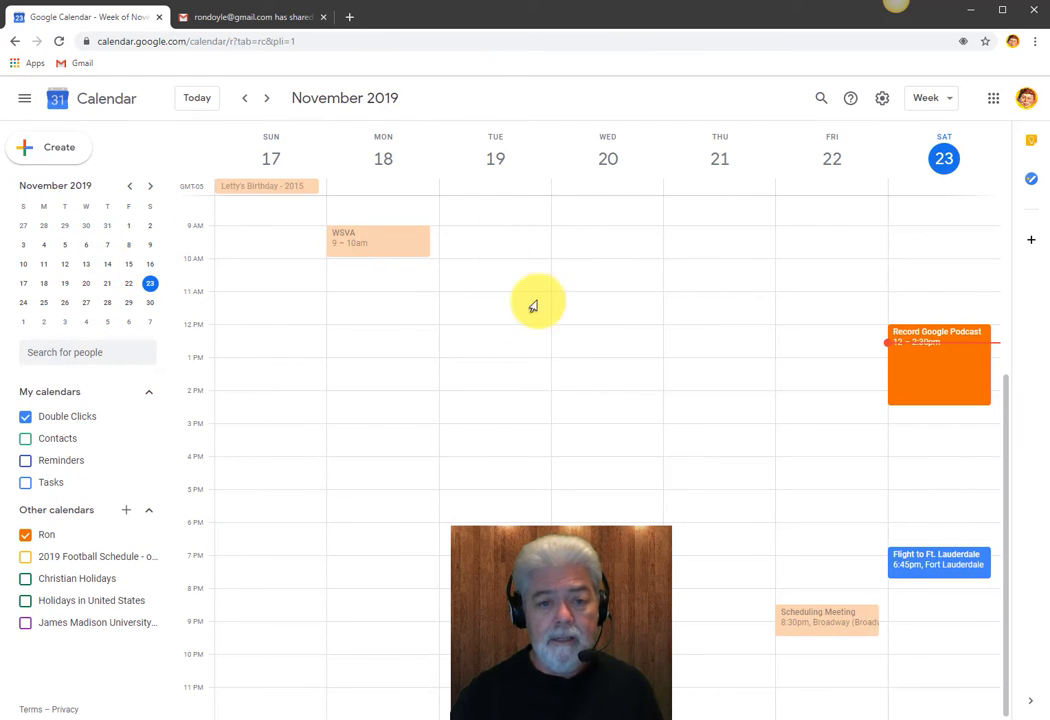
- Search the calendar for "44th", open the 44th Anniversary event and highlight its description text
{"action": "left_click", "coordinate": [819, 100]}
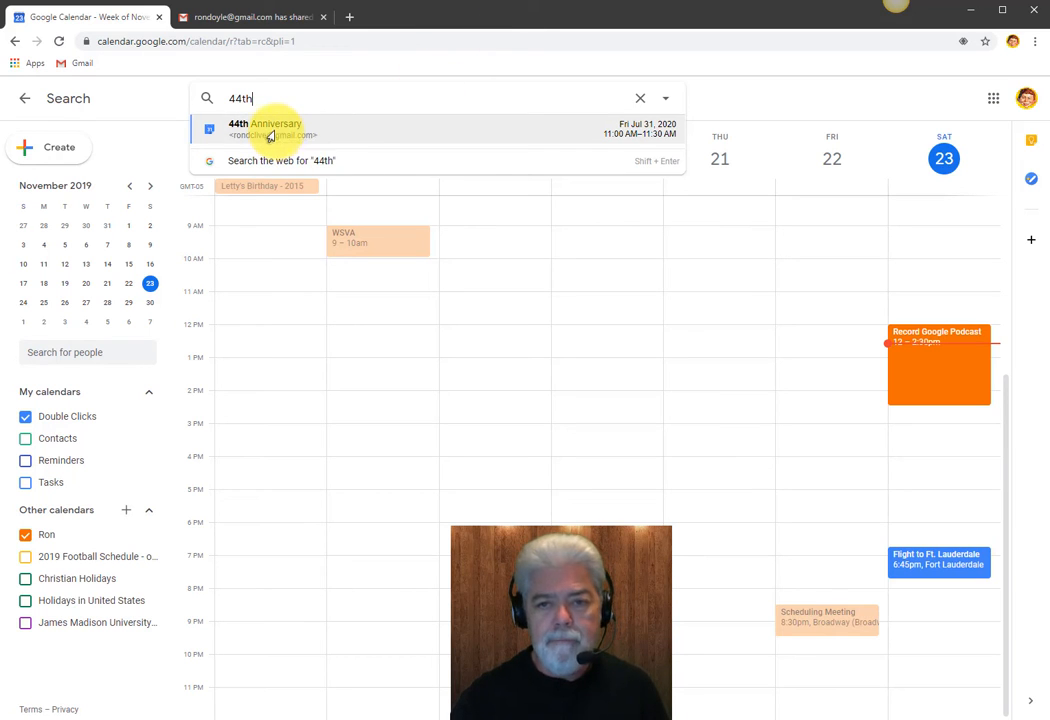
{"action": "left_click", "coordinate": [270, 133]}
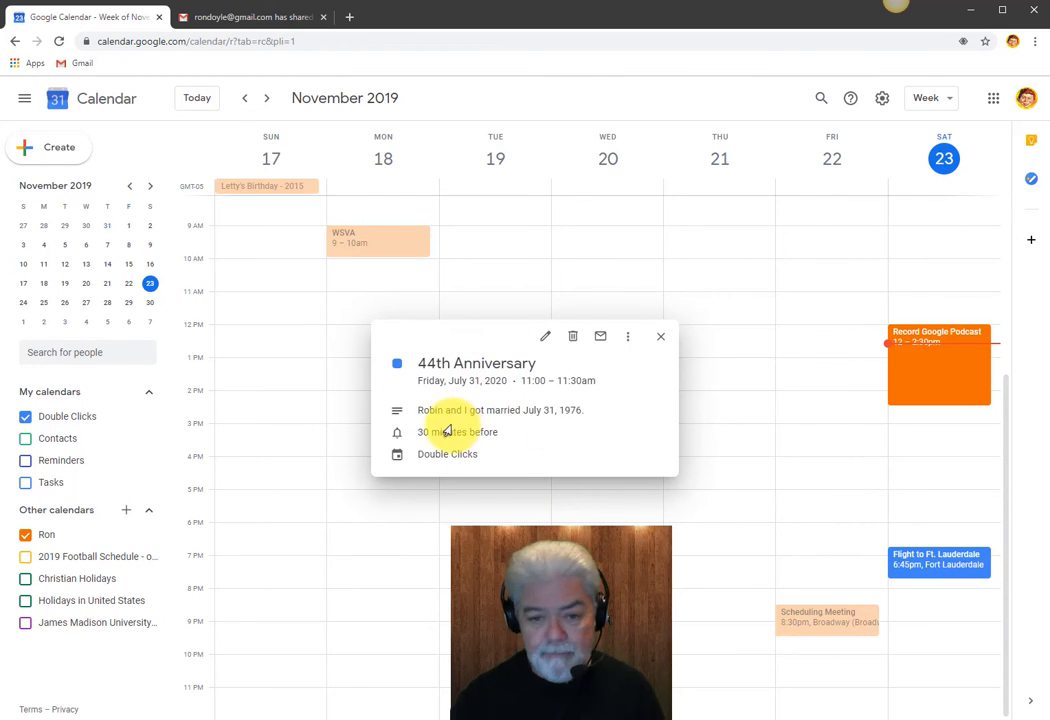
{"action": "left_click_drag", "start_coordinate": [420, 409], "coordinate": [591, 412]}
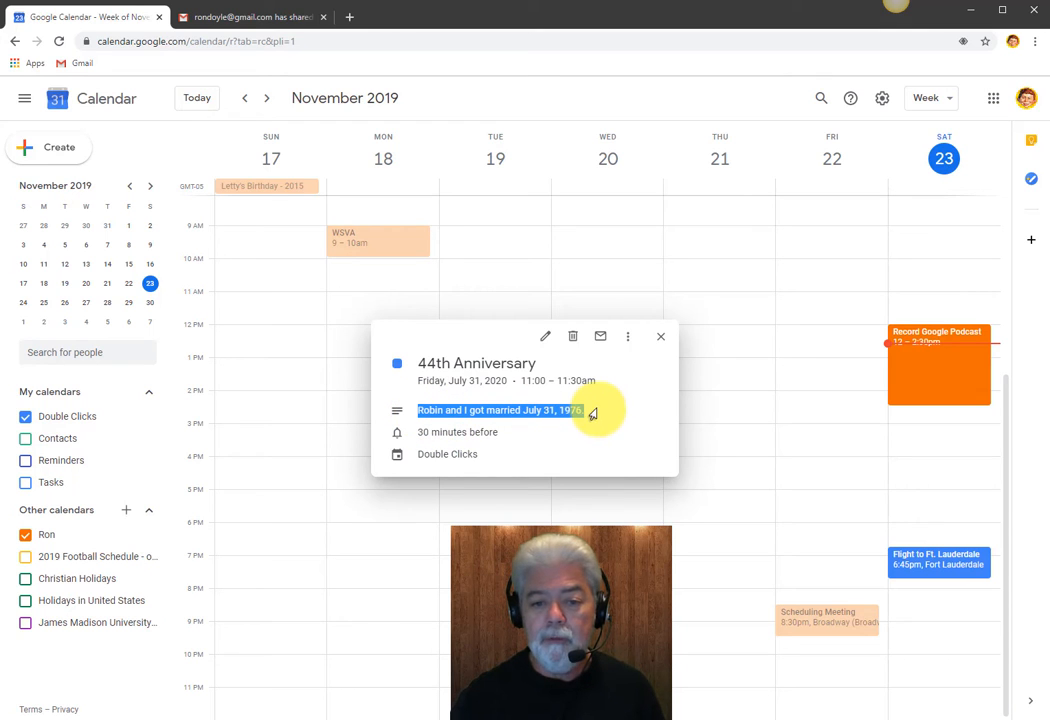
- Open the 44th Anniversary event for full editing, duplicate it, and save the copy with the same details
{"action": "left_click", "coordinate": [545, 338]}
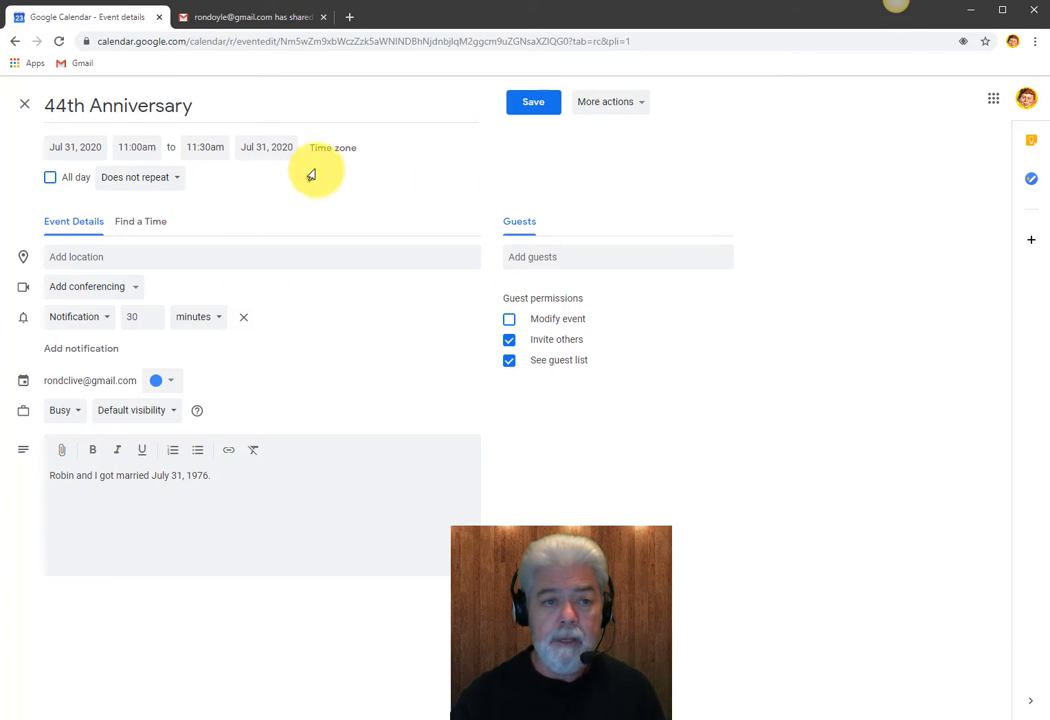
{"action": "left_click", "coordinate": [636, 106]}
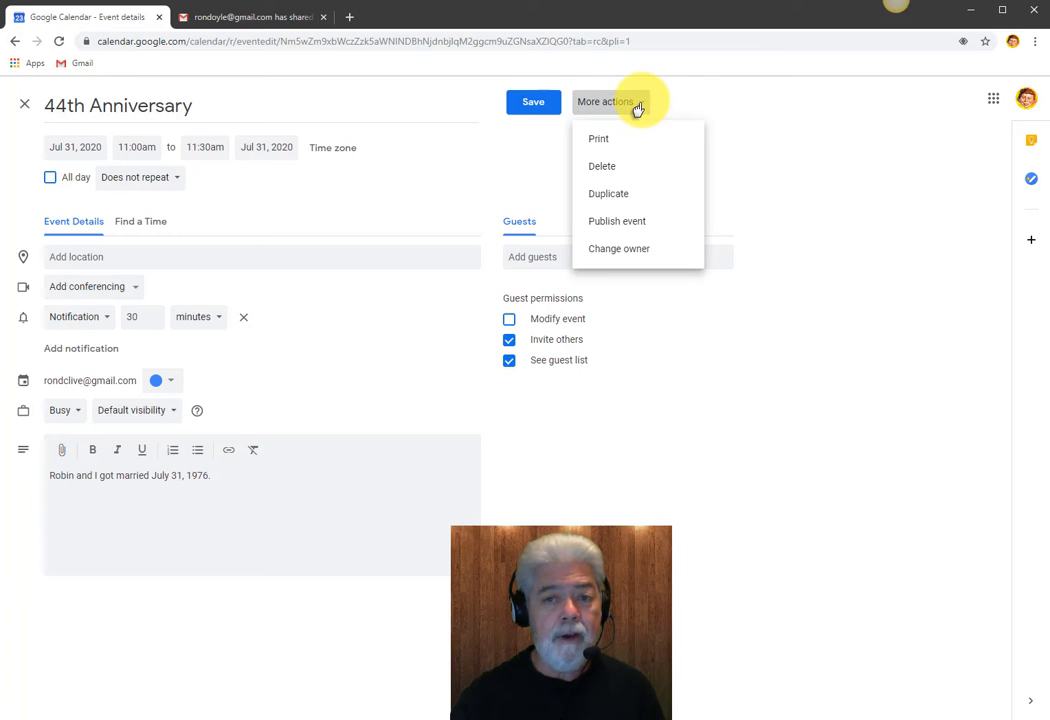
{"action": "left_click", "coordinate": [606, 196]}
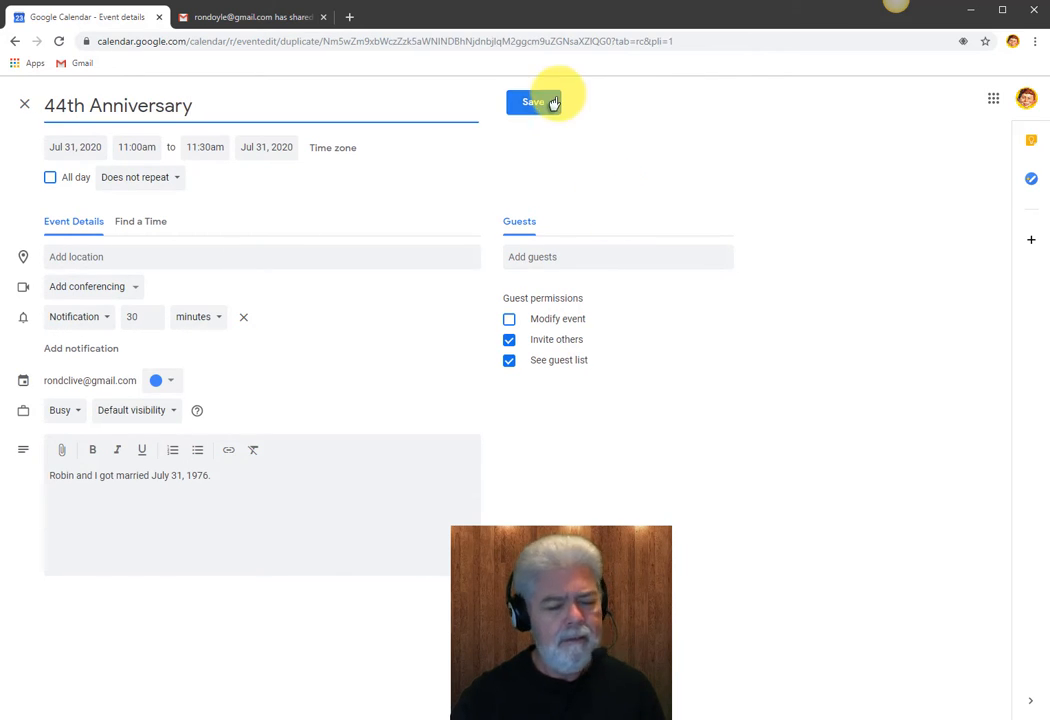
{"action": "left_click", "coordinate": [554, 102]}
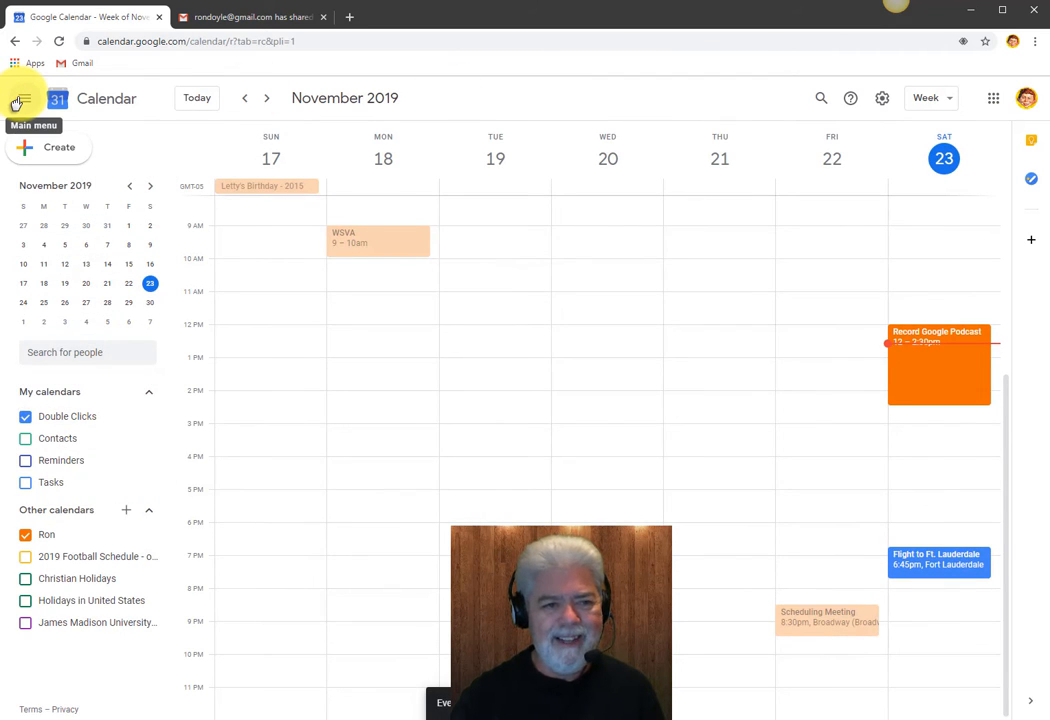
{"action": "left_click", "coordinate": [16, 103]}
{"action": "left_click", "coordinate": [18, 103]}
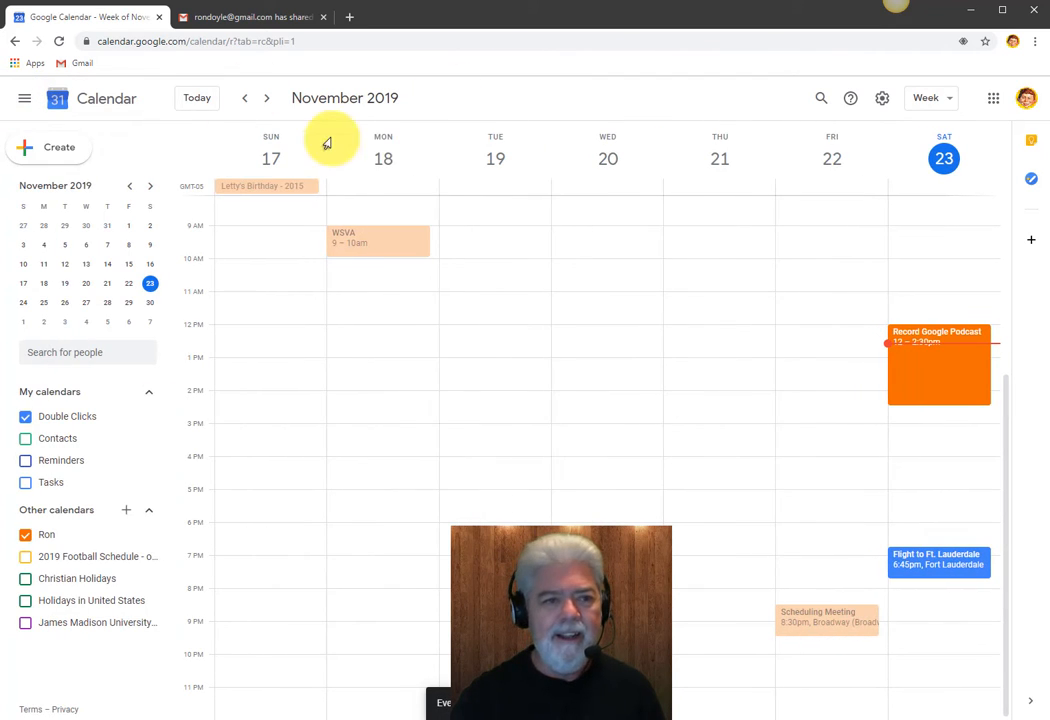
- Search the calendar for "44th", open the second 44th Anniversary result for full editing, and delete that event
{"action": "left_click", "coordinate": [820, 99]}
{"action": "left_click", "coordinate": [450, 108]}
{"action": "left_click", "coordinate": [375, 103]}
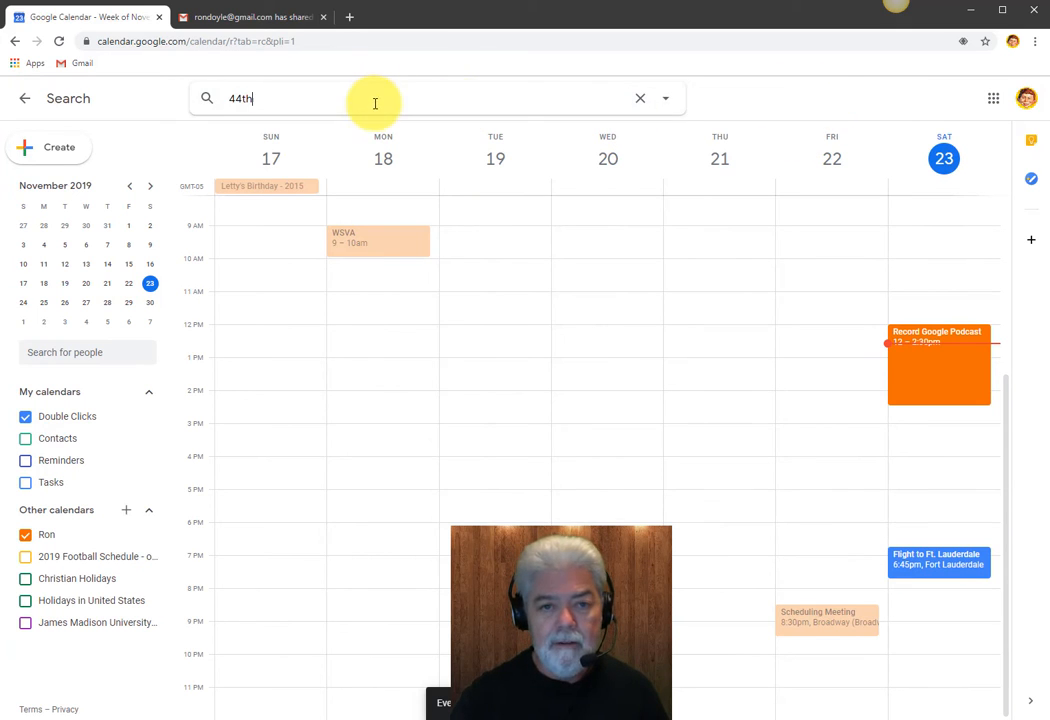
{"action": "type", "text": "h"}
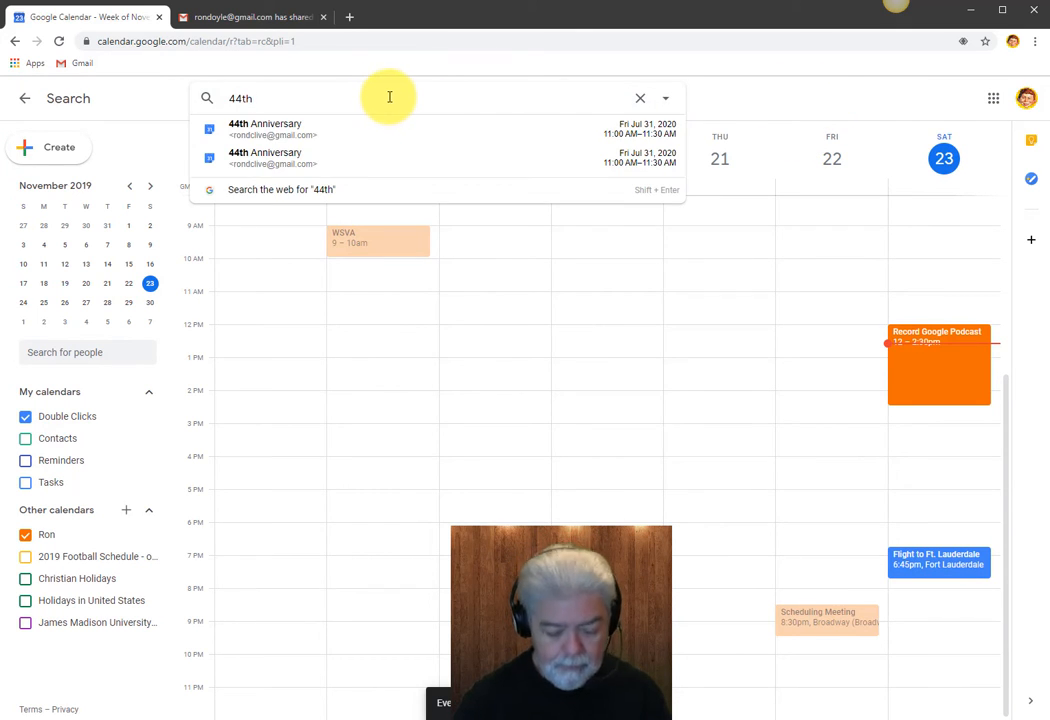
{"action": "left_click", "coordinate": [293, 155]}
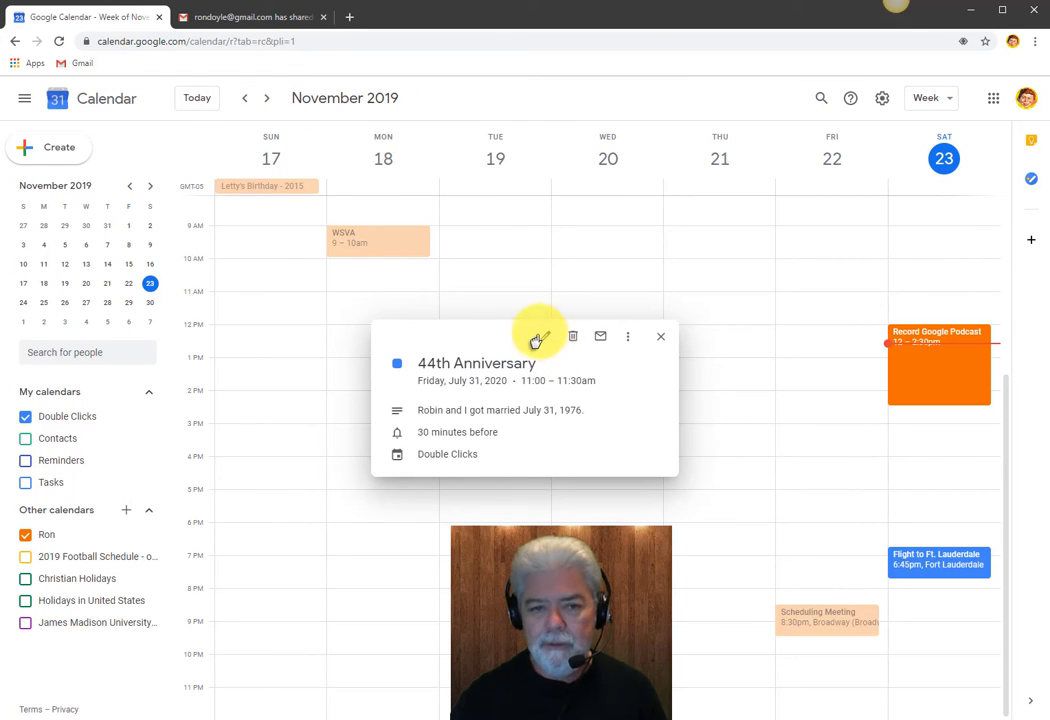
{"action": "left_click", "coordinate": [628, 344]}
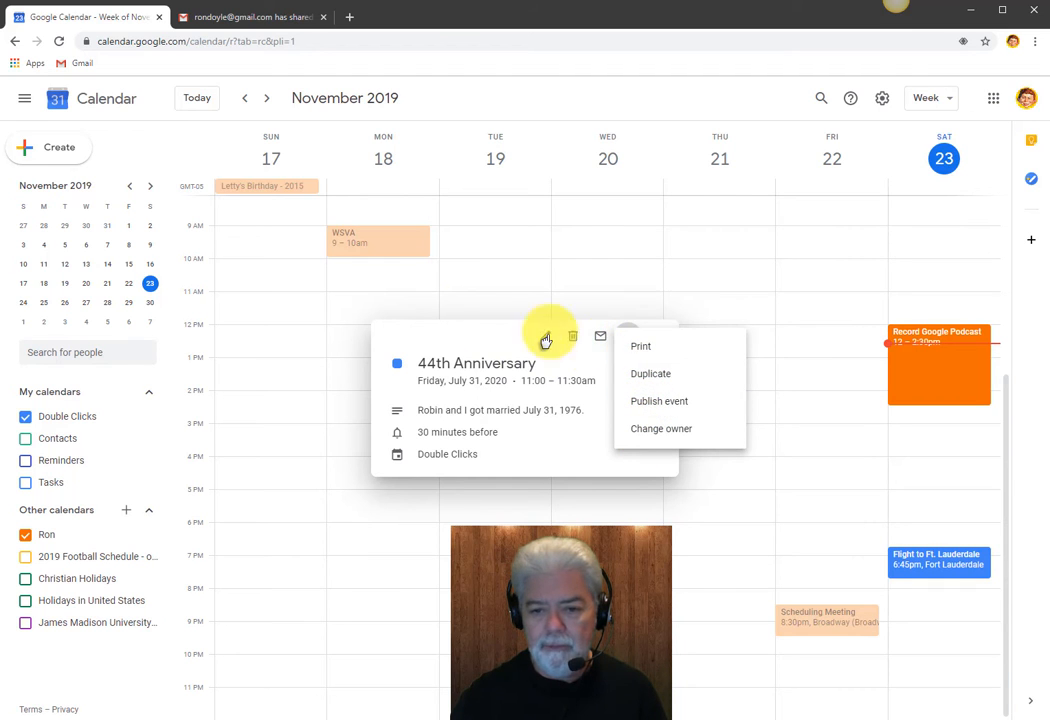
{"action": "left_click", "coordinate": [514, 344]}
{"action": "left_click", "coordinate": [541, 342]}
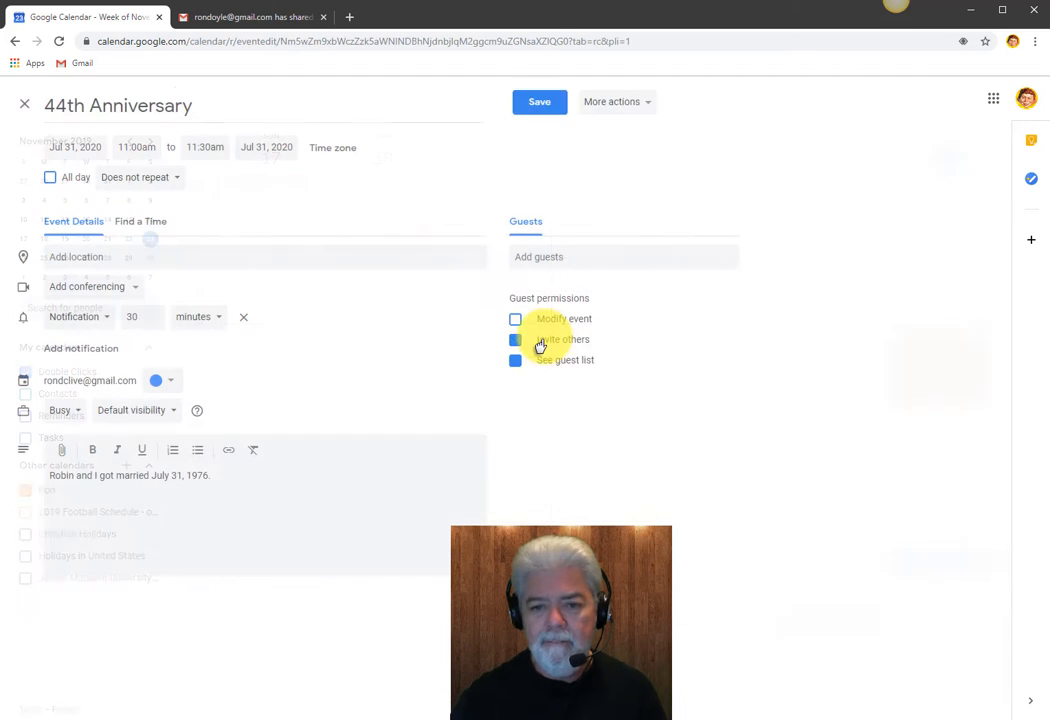
{"action": "left_click", "coordinate": [623, 106]}
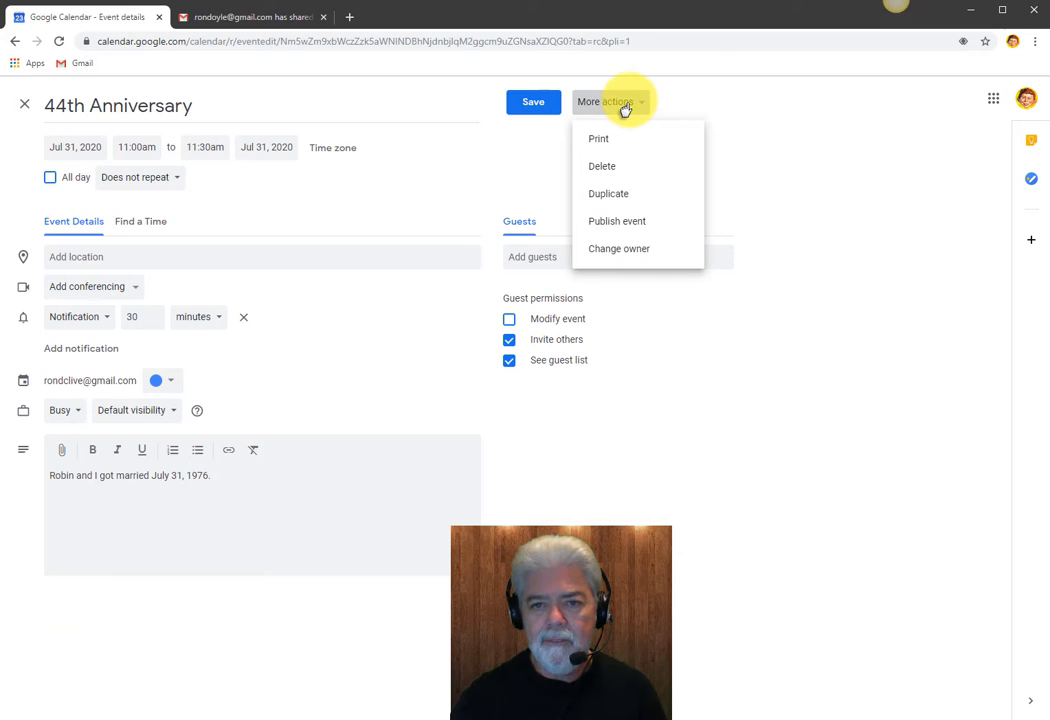
{"action": "left_click", "coordinate": [606, 167]}
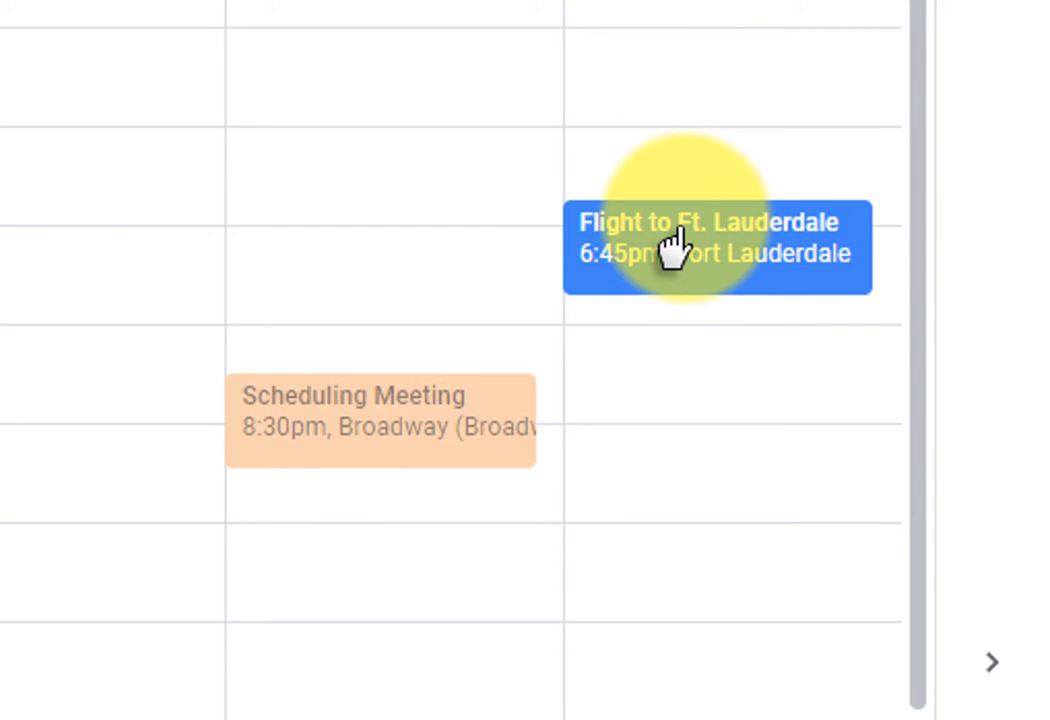
- Delete the Flight to Ft. Lauderdale event on Saturday, November 23 without sending cancellation emails to guests
{"action": "right_click", "coordinate": [670, 236]}
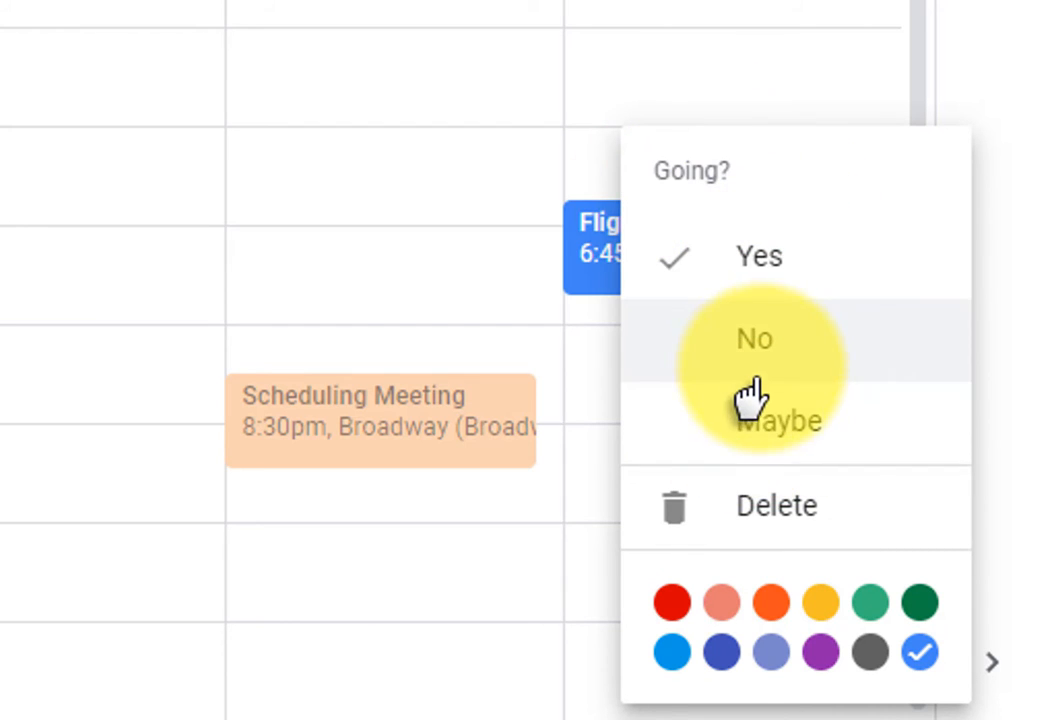
{"action": "left_click", "coordinate": [752, 525]}
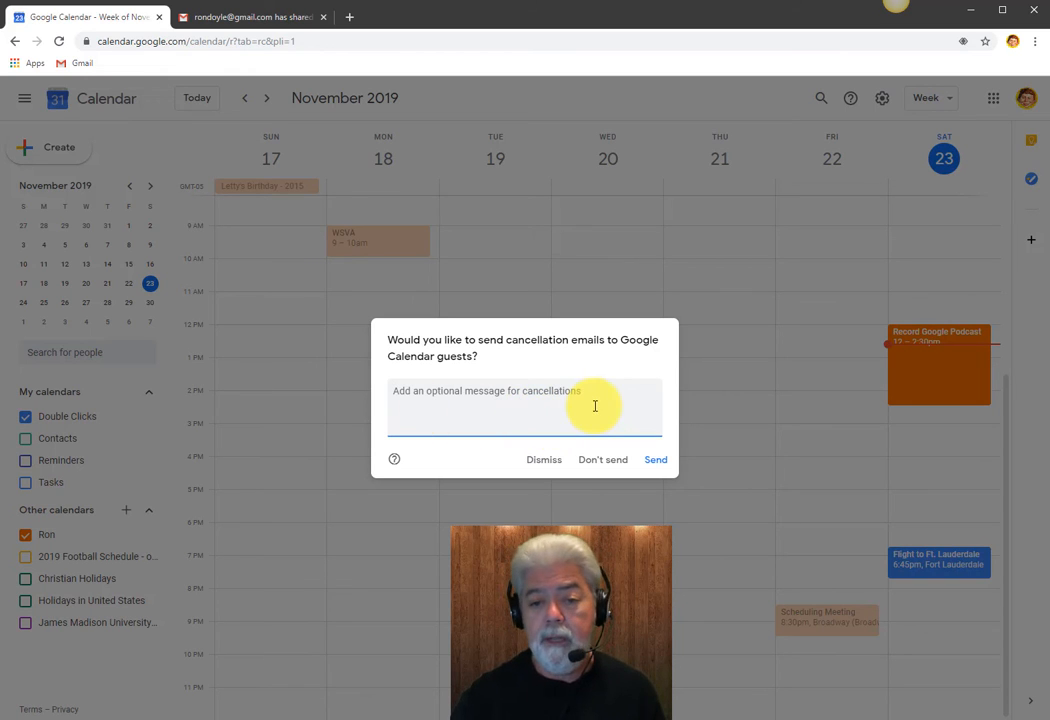
{"action": "left_click", "coordinate": [594, 461]}
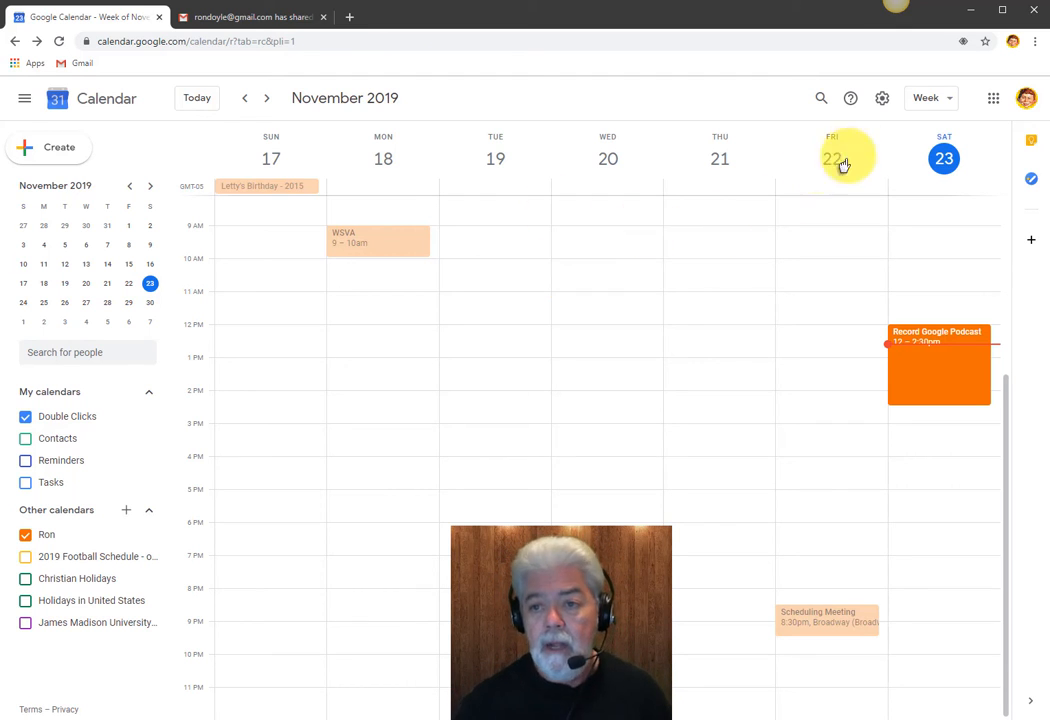
- Restore the deleted Flight to Ft. Lauderdale event from the Trash and return to the week view
{"action": "left_click", "coordinate": [881, 100]}
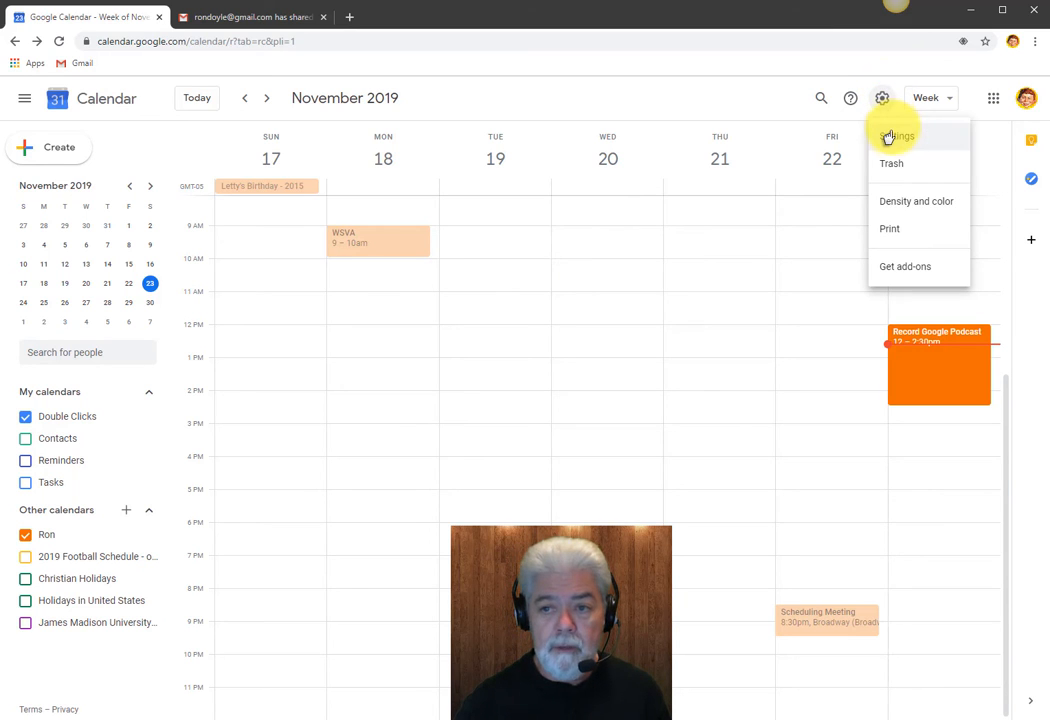
{"action": "left_click", "coordinate": [880, 99]}
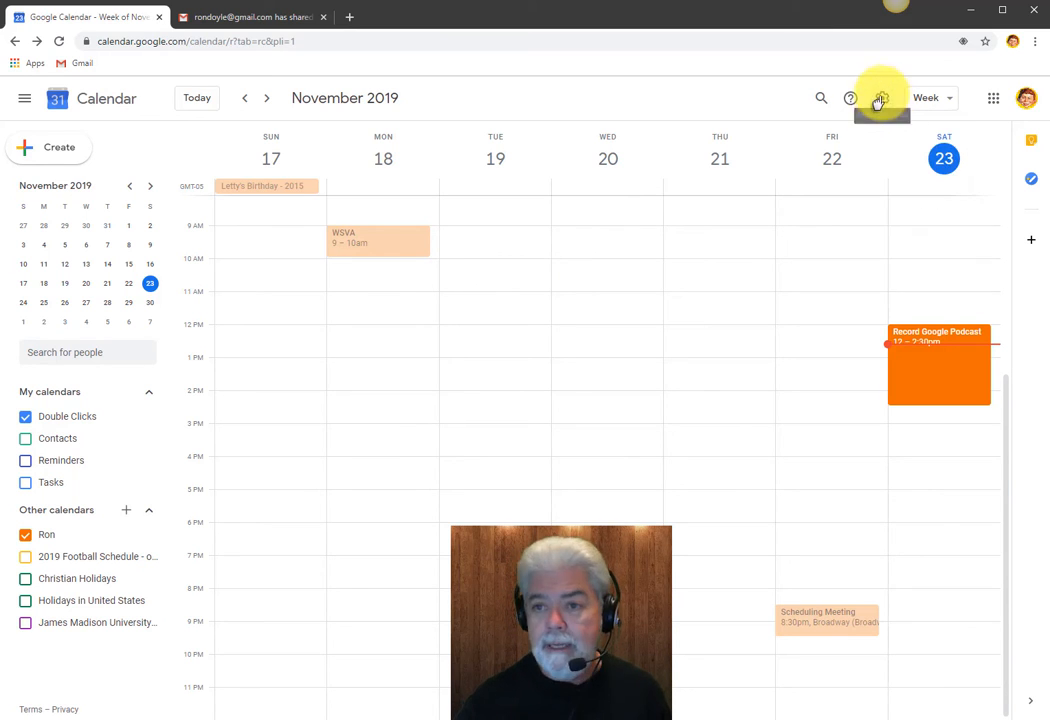
{"action": "left_click", "coordinate": [880, 100]}
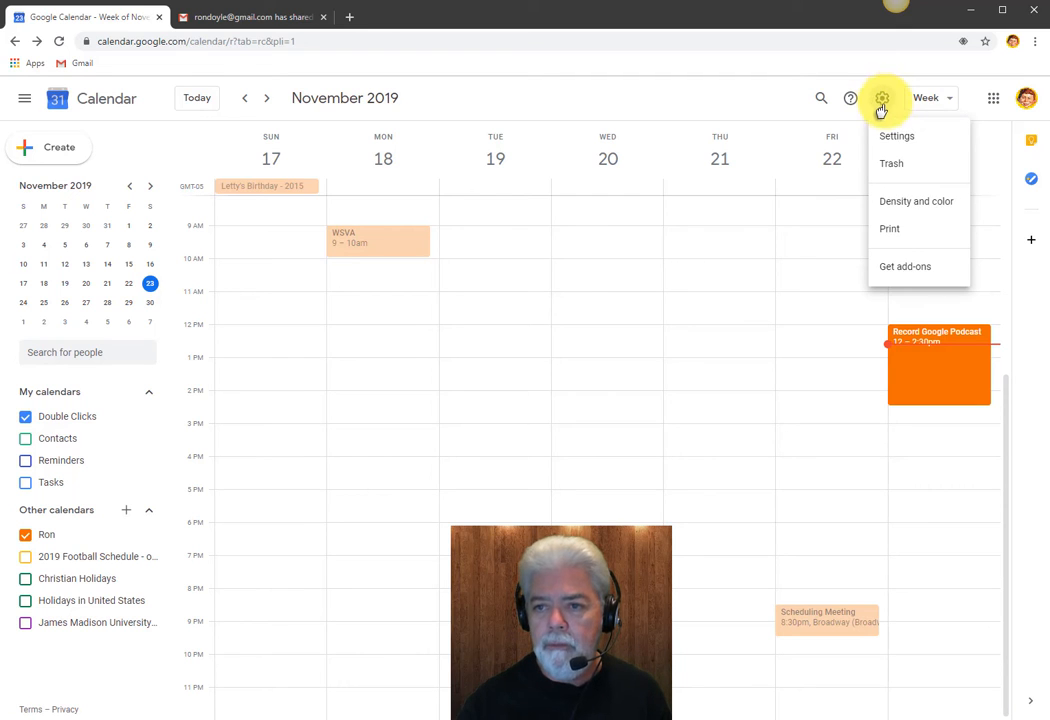
{"action": "left_click", "coordinate": [892, 168]}
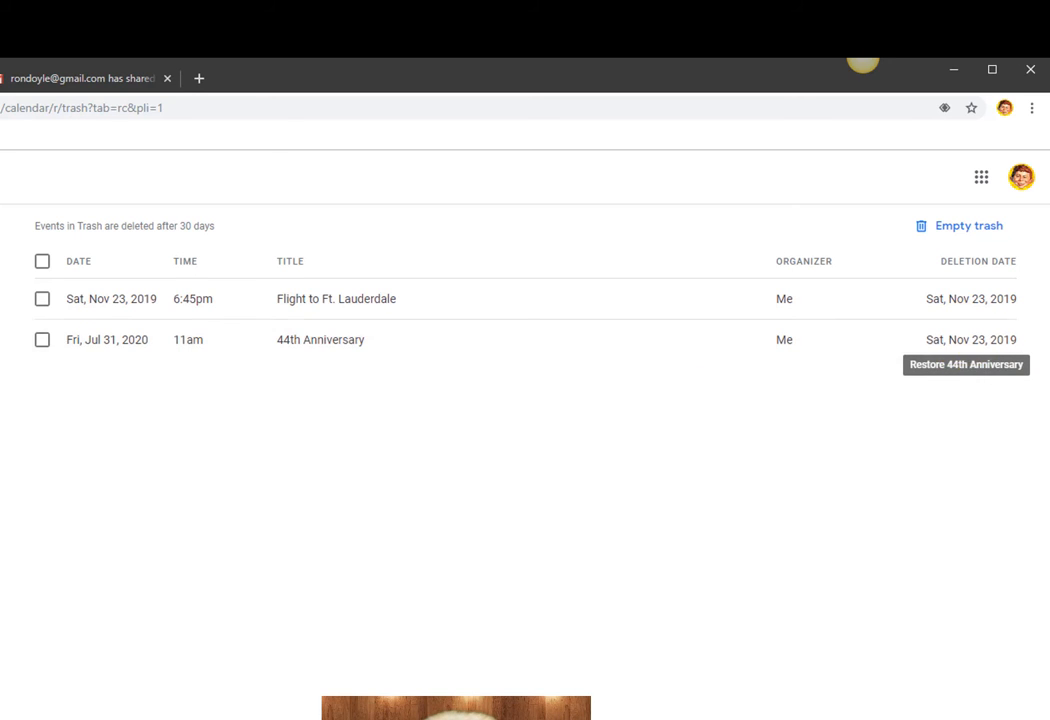
{"action": "left_click", "coordinate": [40, 341]}
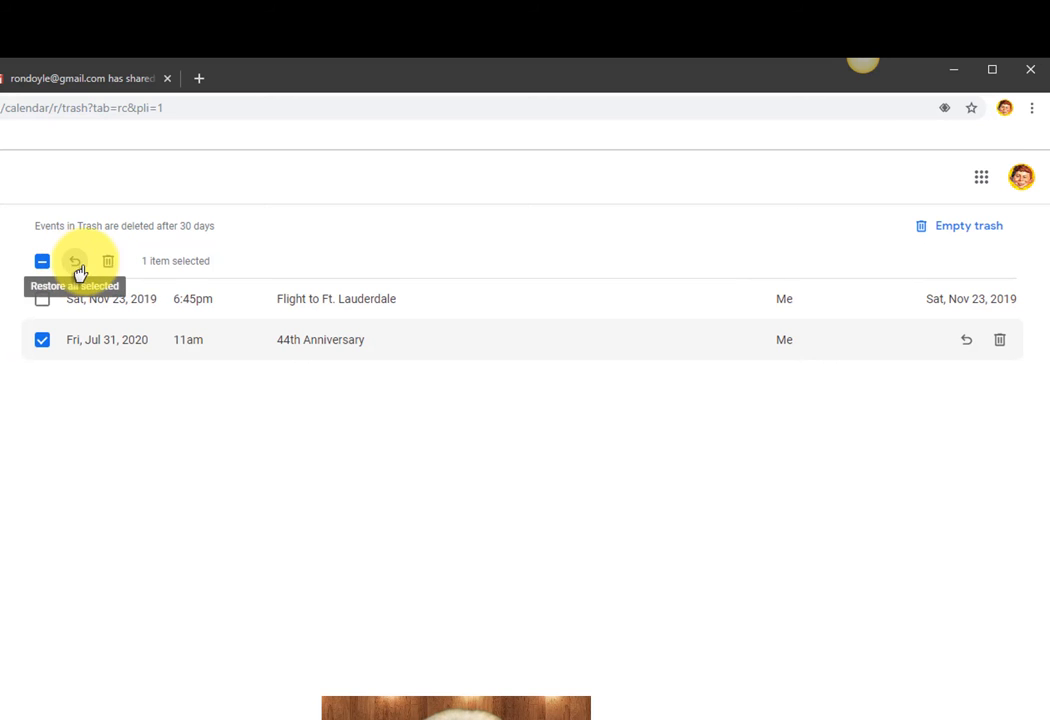
{"action": "left_click", "coordinate": [41, 341]}
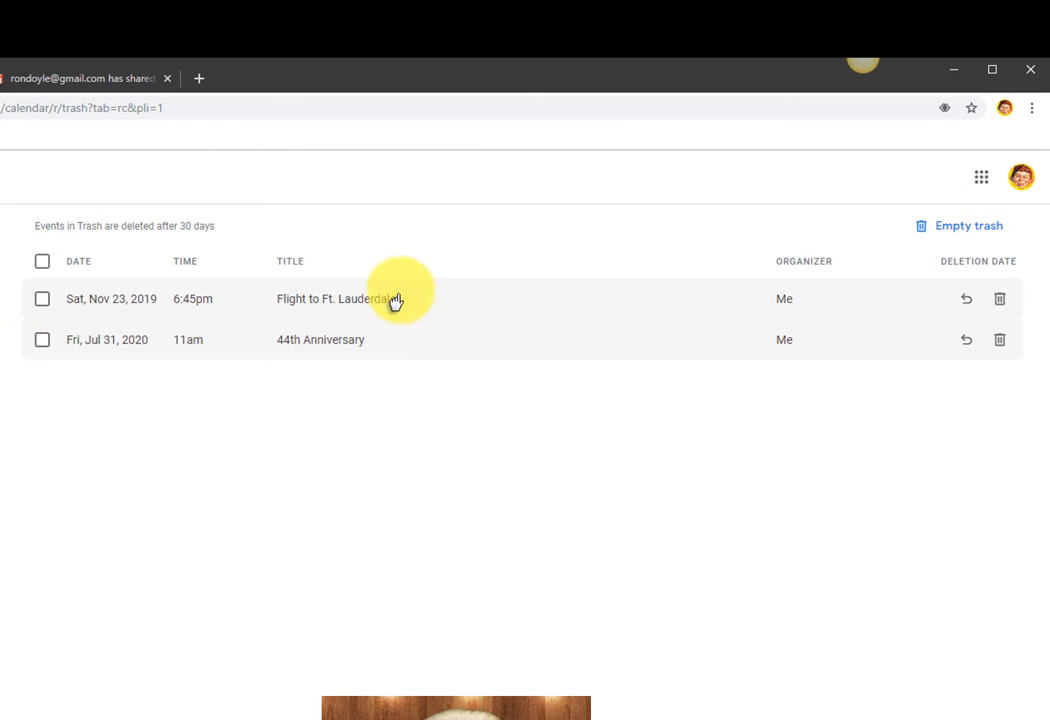
{"action": "left_click", "coordinate": [962, 302]}
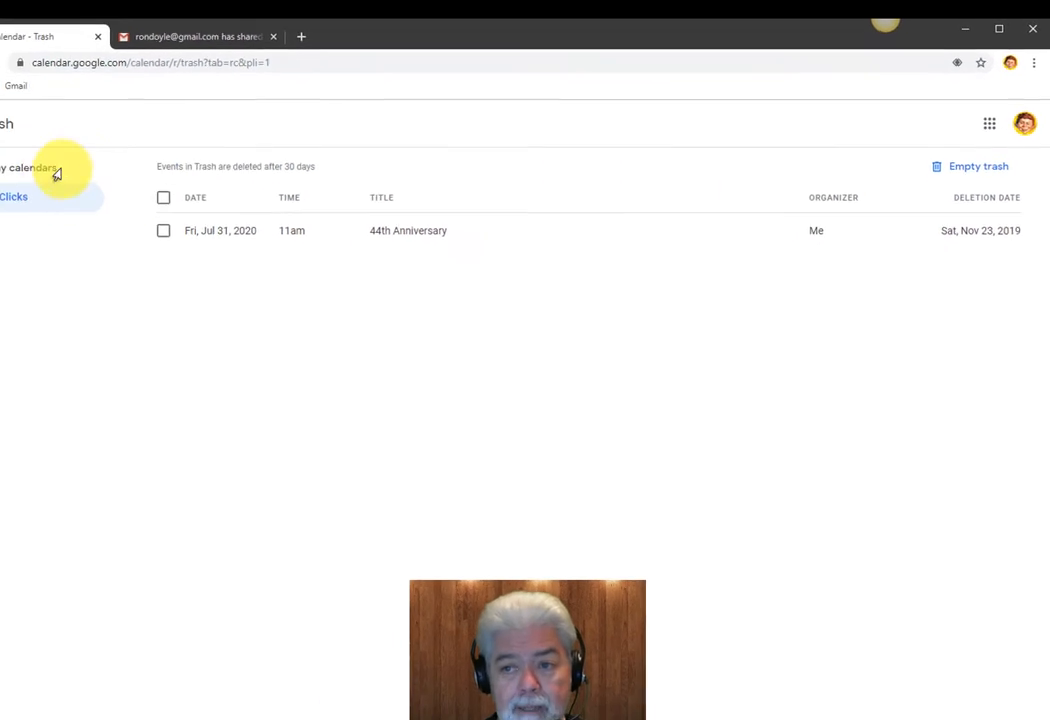
{"action": "left_click", "coordinate": [23, 103]}
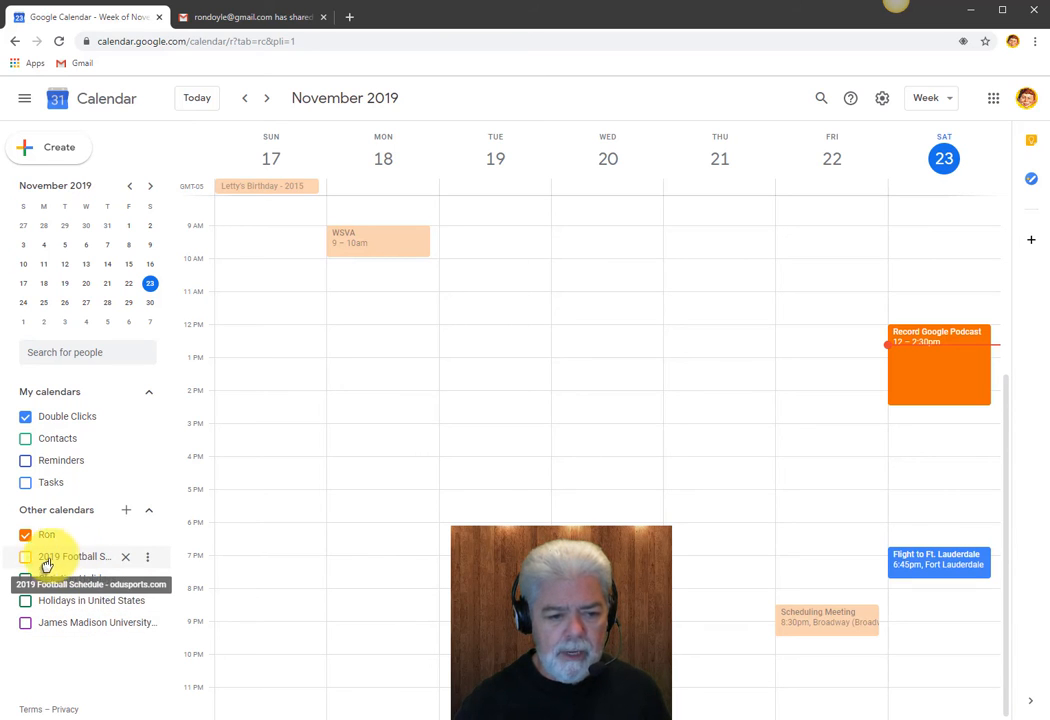
- Check the settings page of the 2019 Football Schedule calendar, return to the week view, and remove that calendar
{"action": "left_click", "coordinate": [144, 560]}
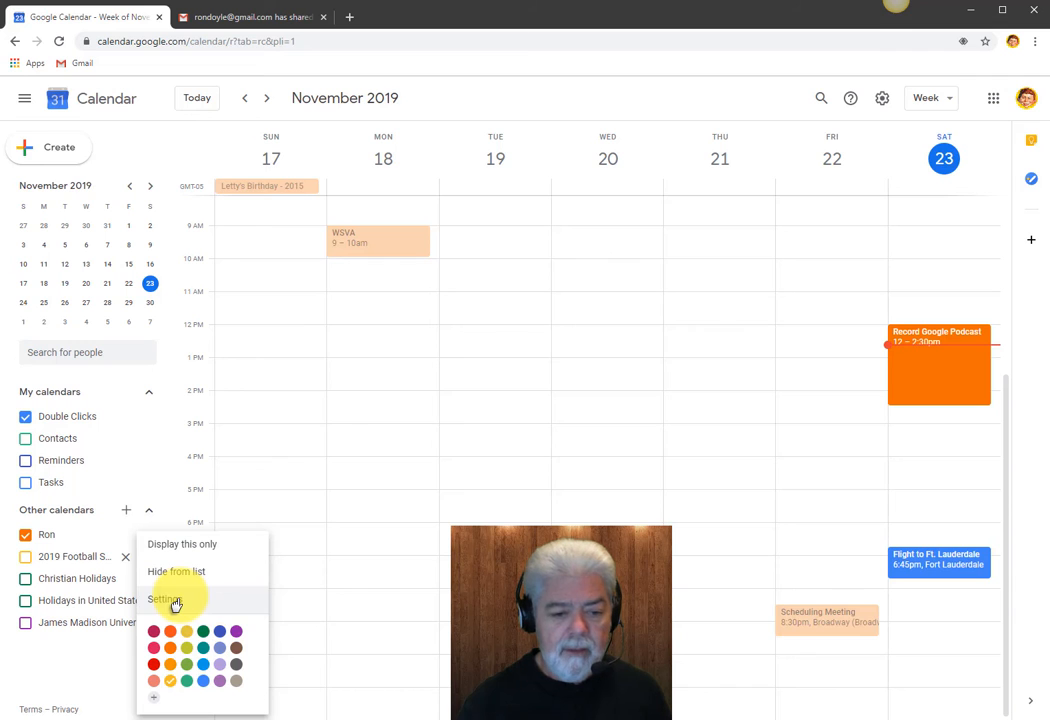
{"action": "left_click", "coordinate": [166, 600]}
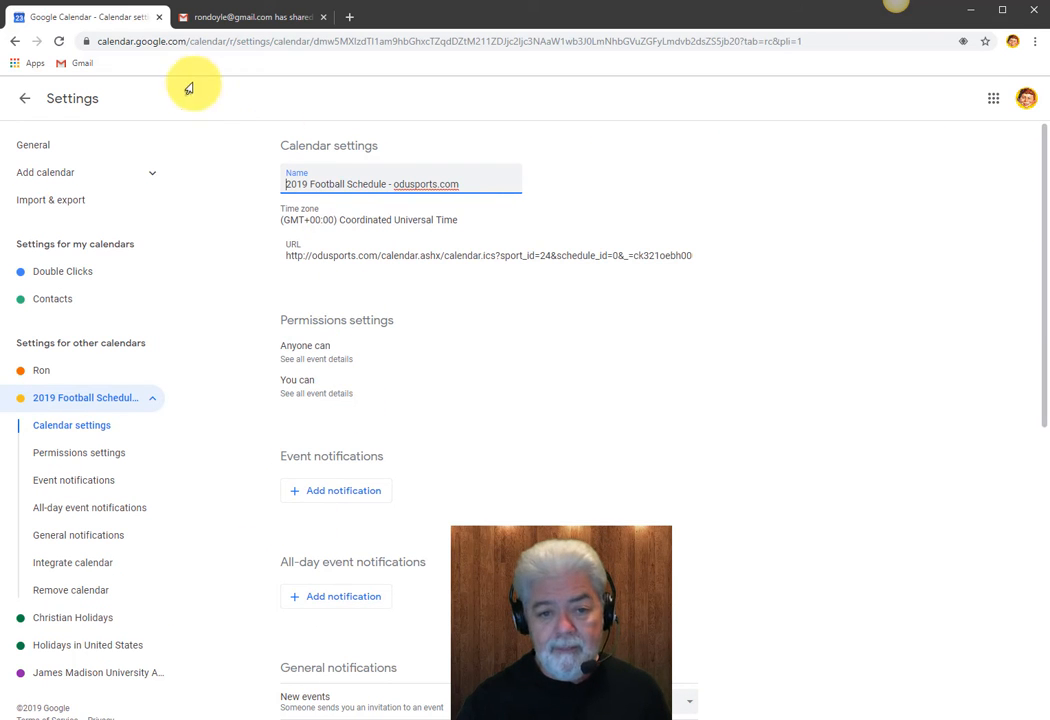
{"action": "left_click", "coordinate": [22, 100]}
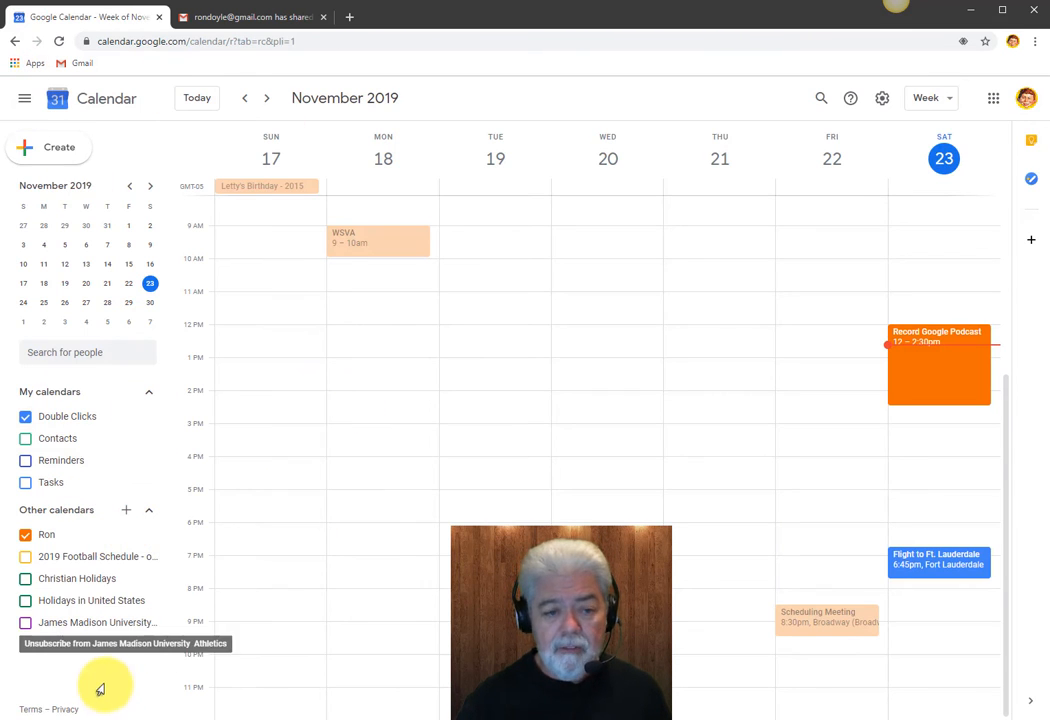
{"action": "left_click", "coordinate": [124, 558]}
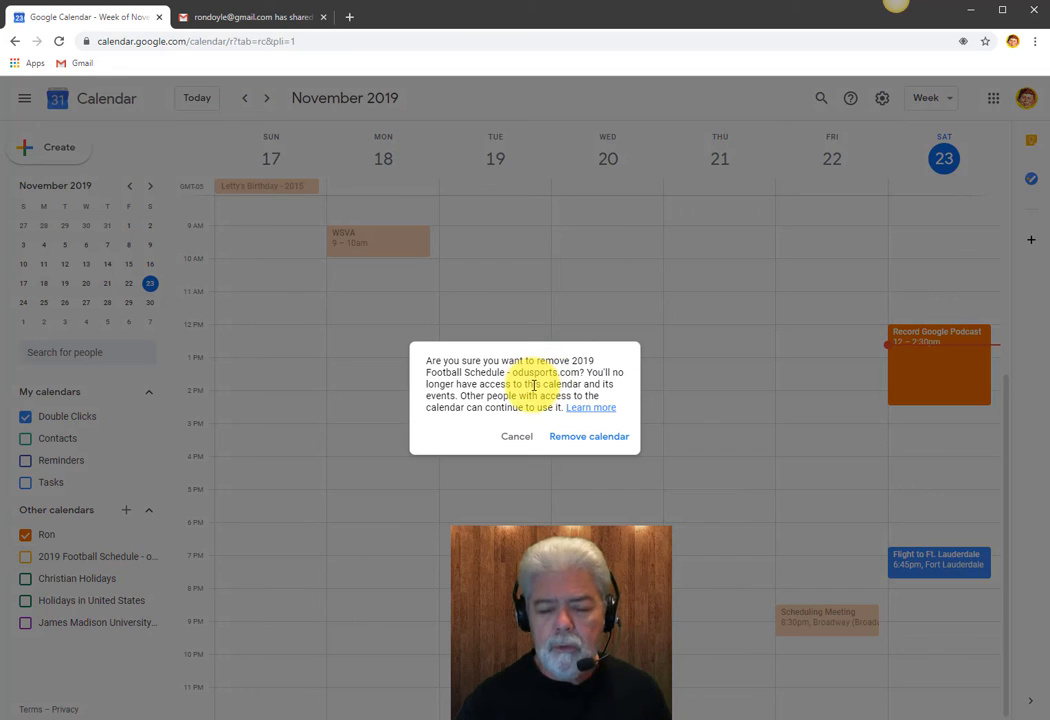
{"action": "left_click", "coordinate": [576, 442]}
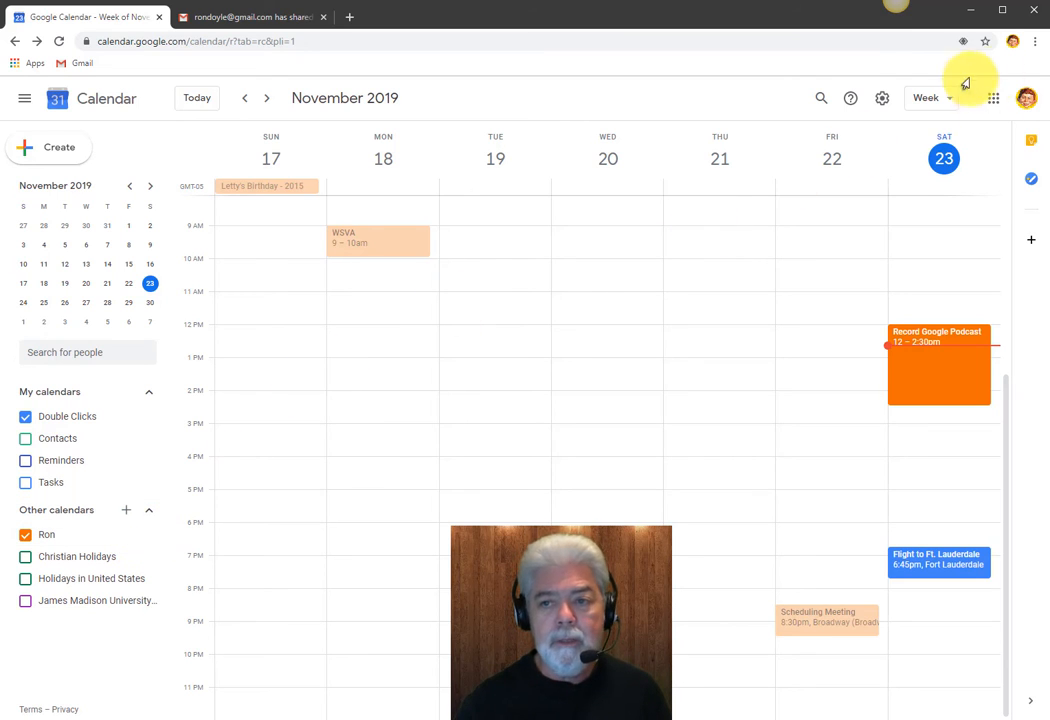
- Switch the calendar to Schedule view, browse the upcoming appointments, and return to Week view
{"action": "left_click", "coordinate": [928, 98]}
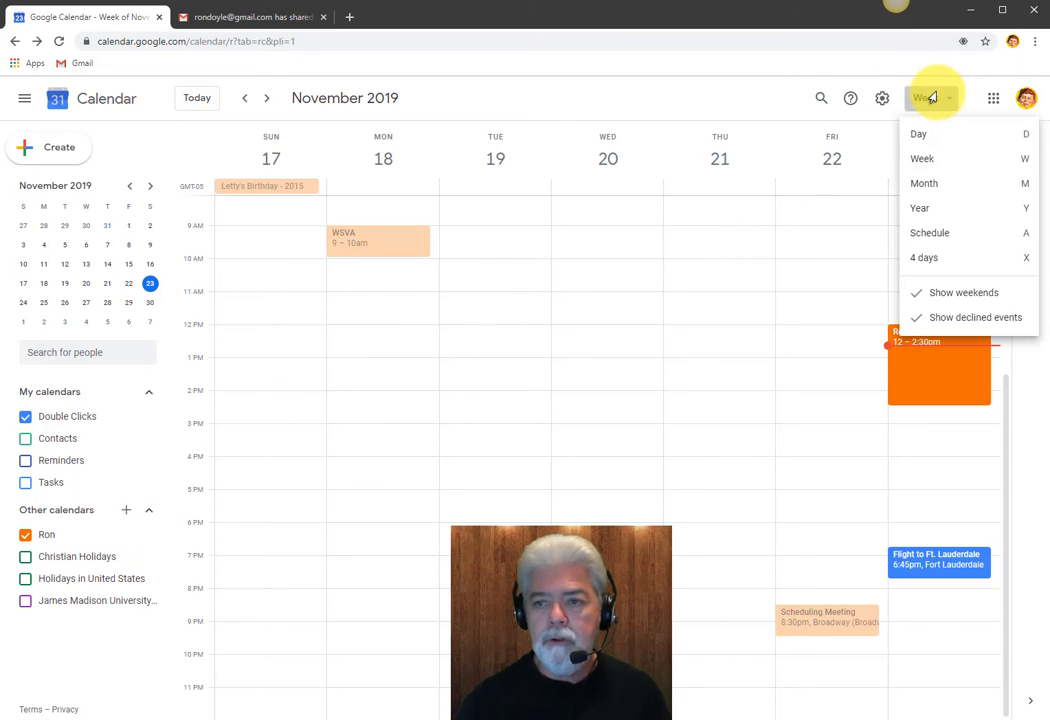
{"action": "left_click", "coordinate": [931, 234]}
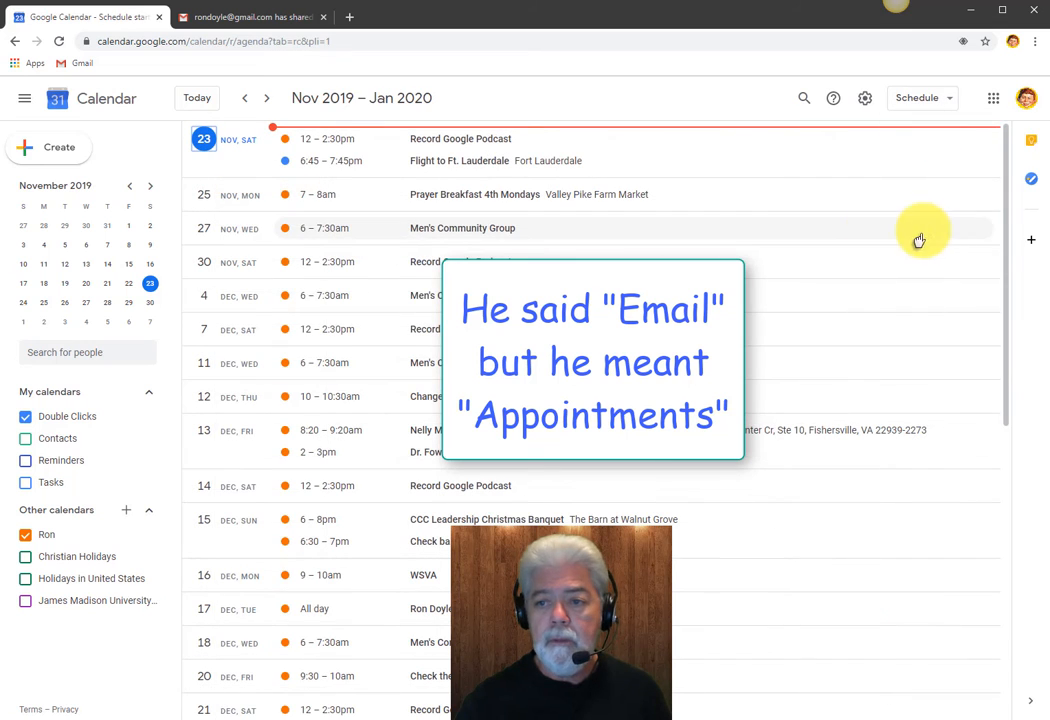
{"action": "scroll", "coordinate": [427, 281], "scroll_direction": "down", "scroll_amount": 5}
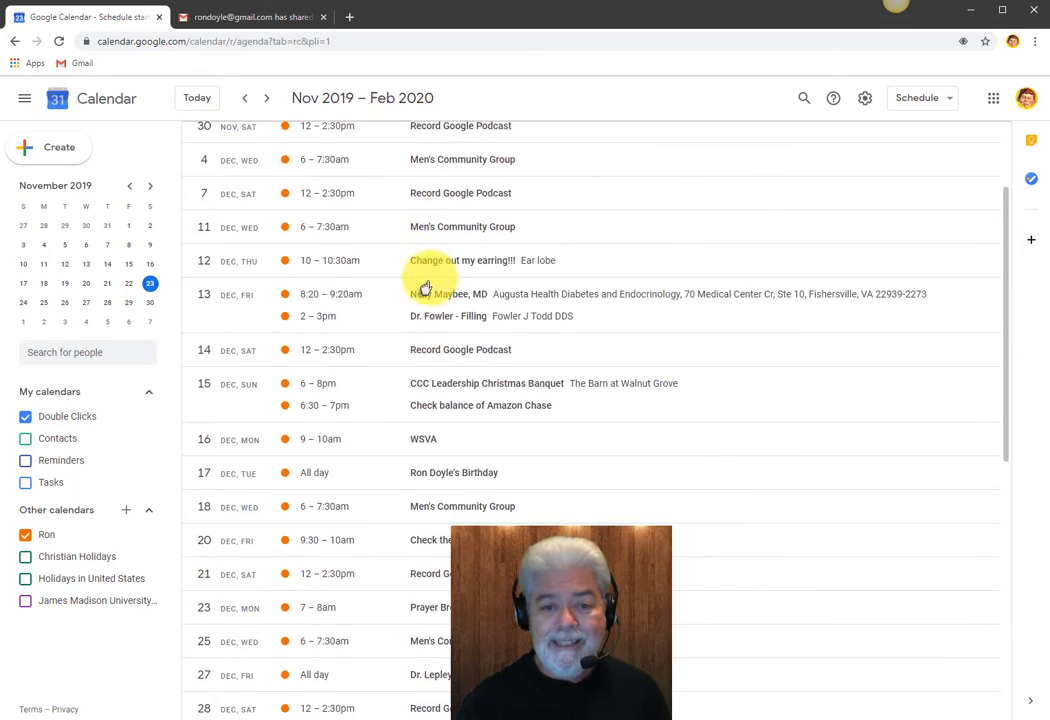
{"action": "scroll", "coordinate": [427, 357], "scroll_direction": "down", "scroll_amount": 2}
{"action": "scroll", "coordinate": [415, 363], "scroll_direction": "up", "scroll_amount": 7}
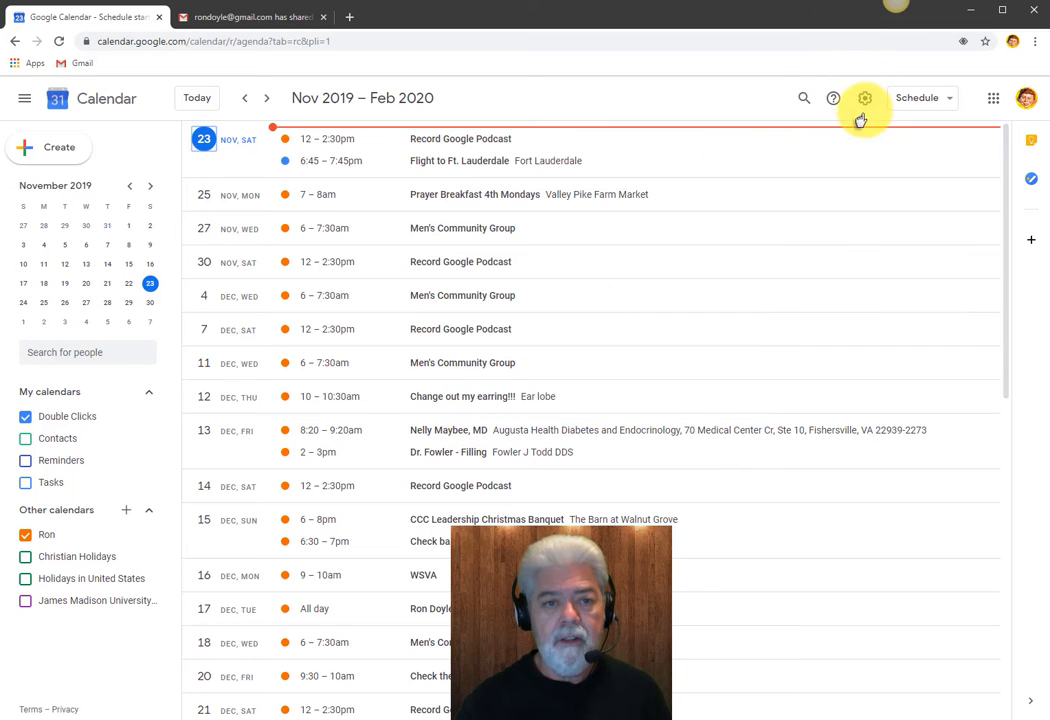
{"action": "left_click", "coordinate": [910, 103]}
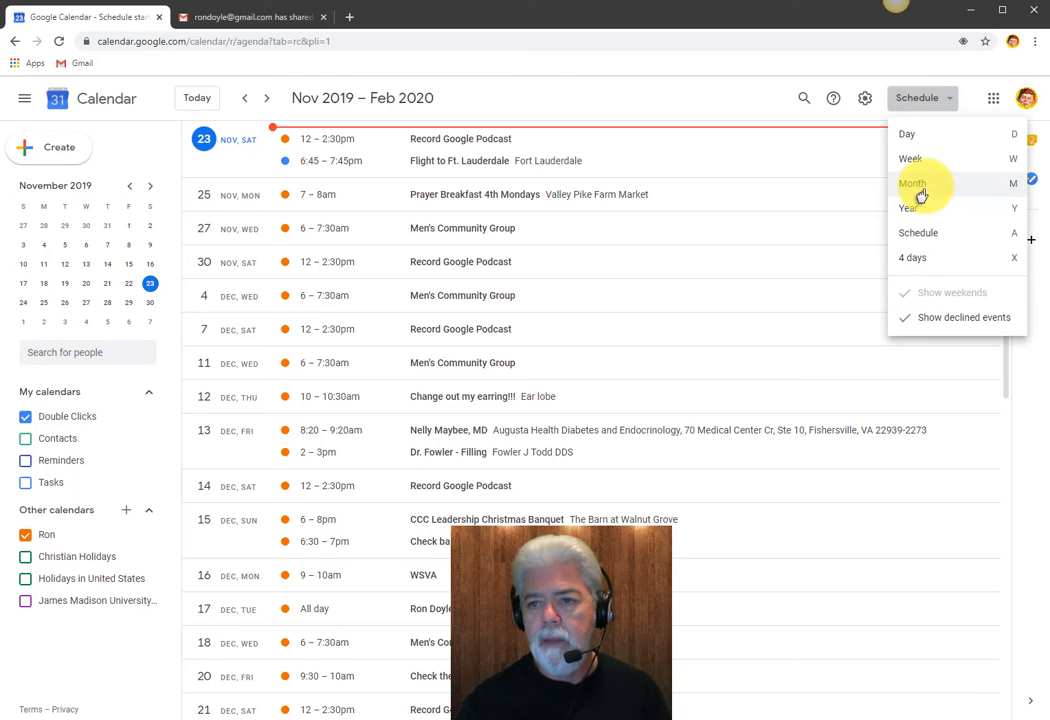
{"action": "left_click", "coordinate": [910, 160]}
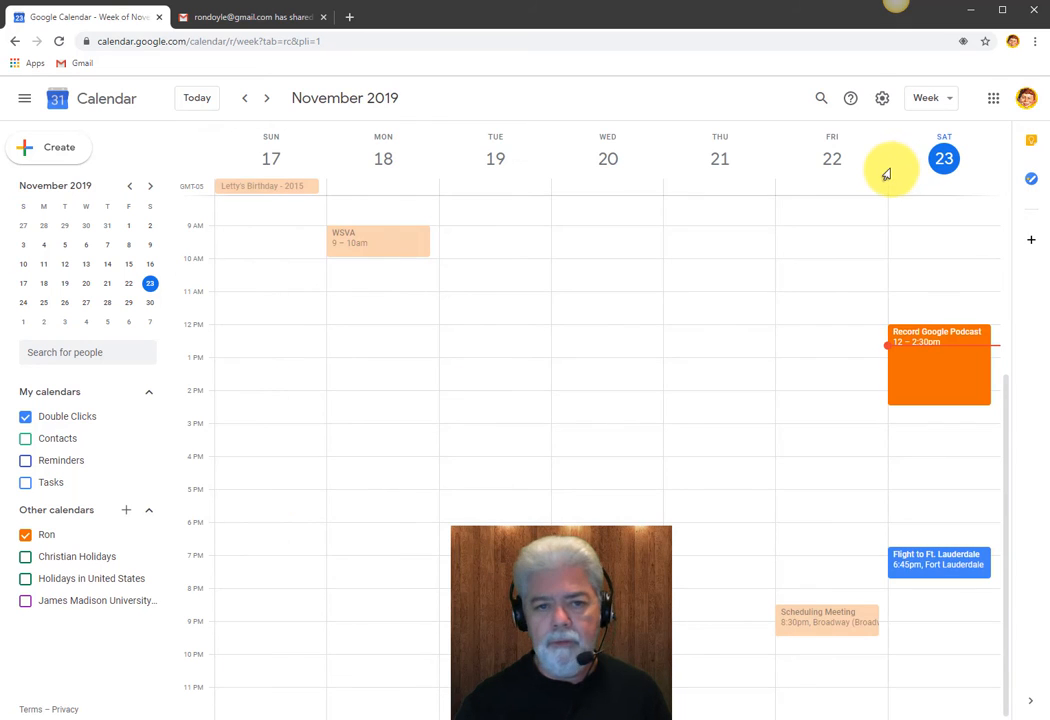
- Open the settings of the Double Clicks calendar and review its event and general notification options
{"action": "left_click", "coordinate": [881, 100]}
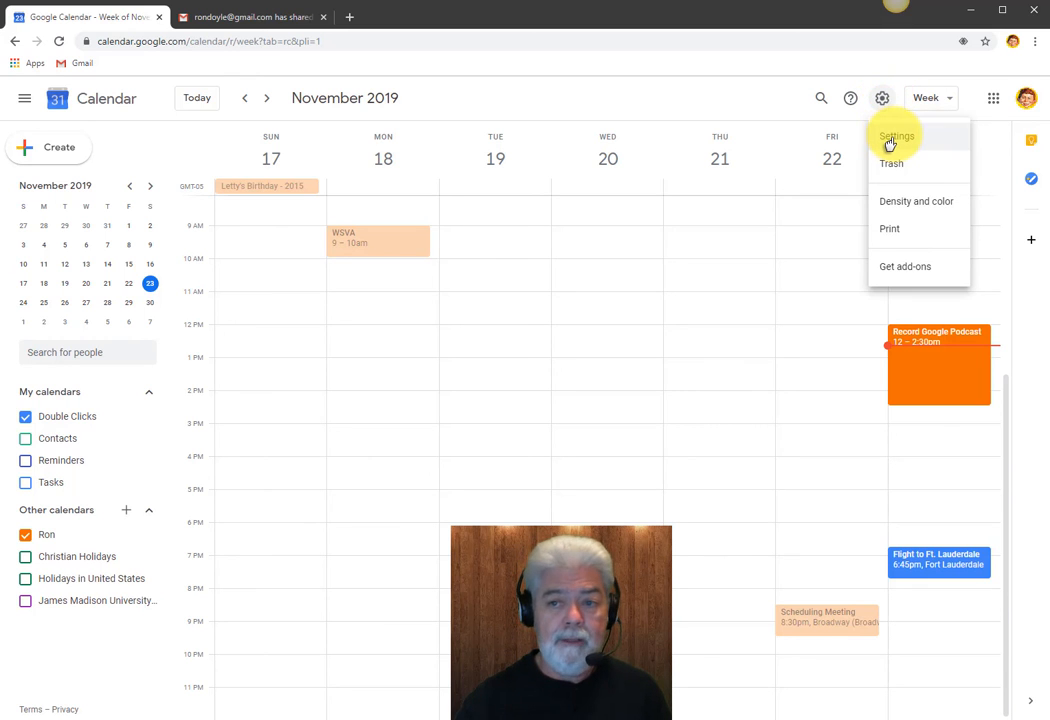
{"action": "left_click", "coordinate": [891, 140]}
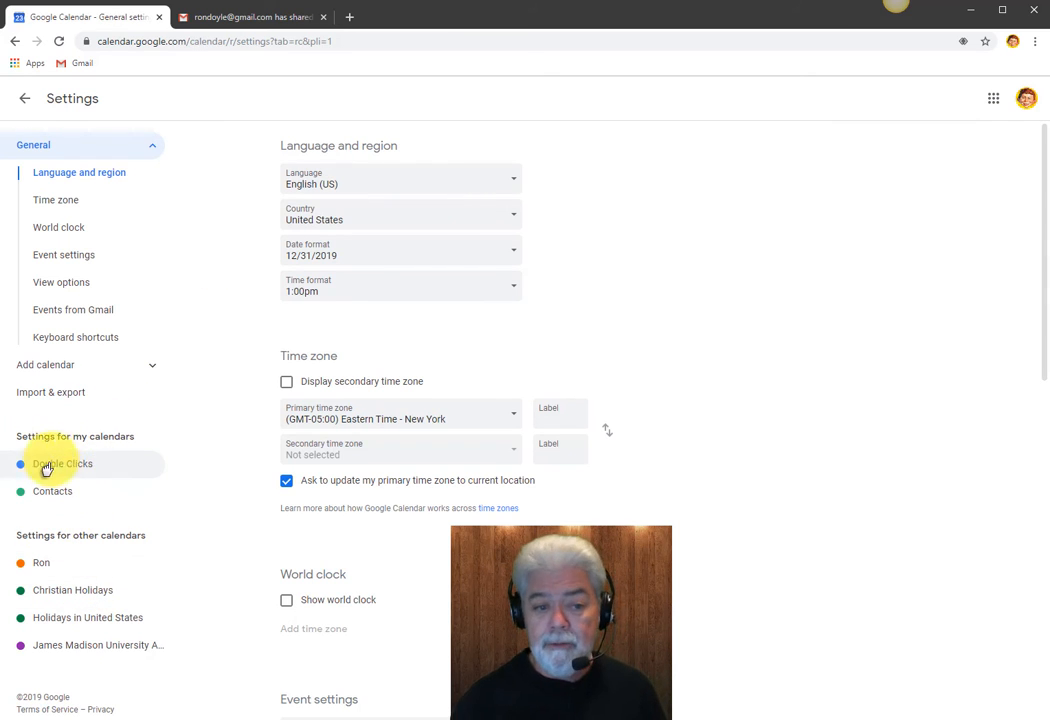
{"action": "left_click", "coordinate": [95, 469]}
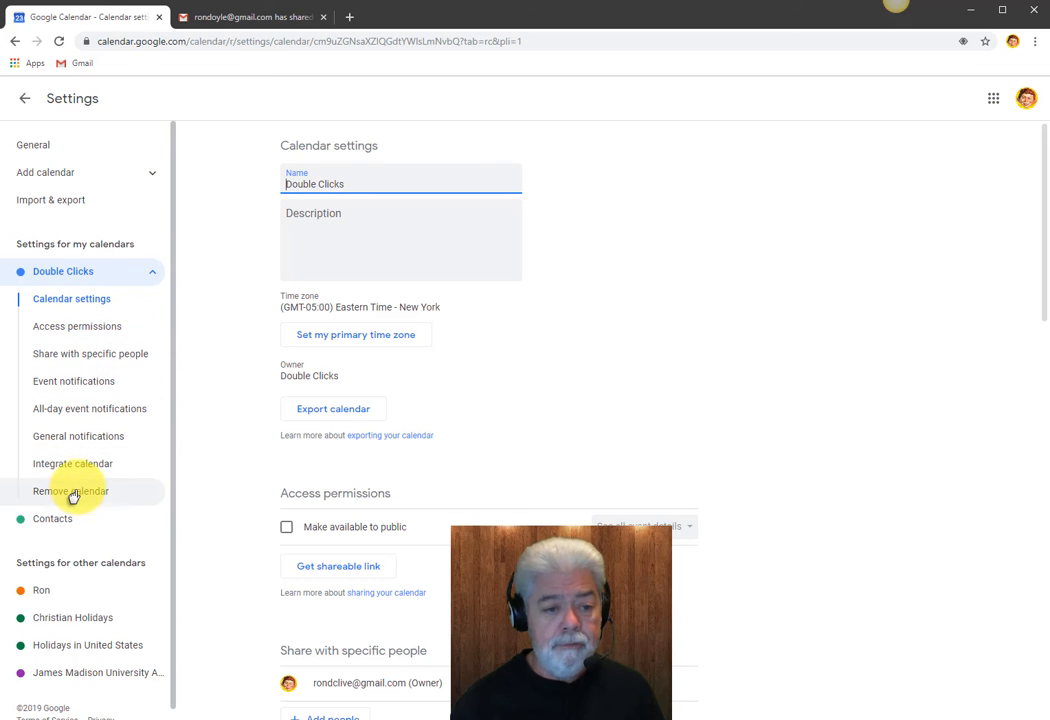
{"action": "left_click", "coordinate": [66, 381]}
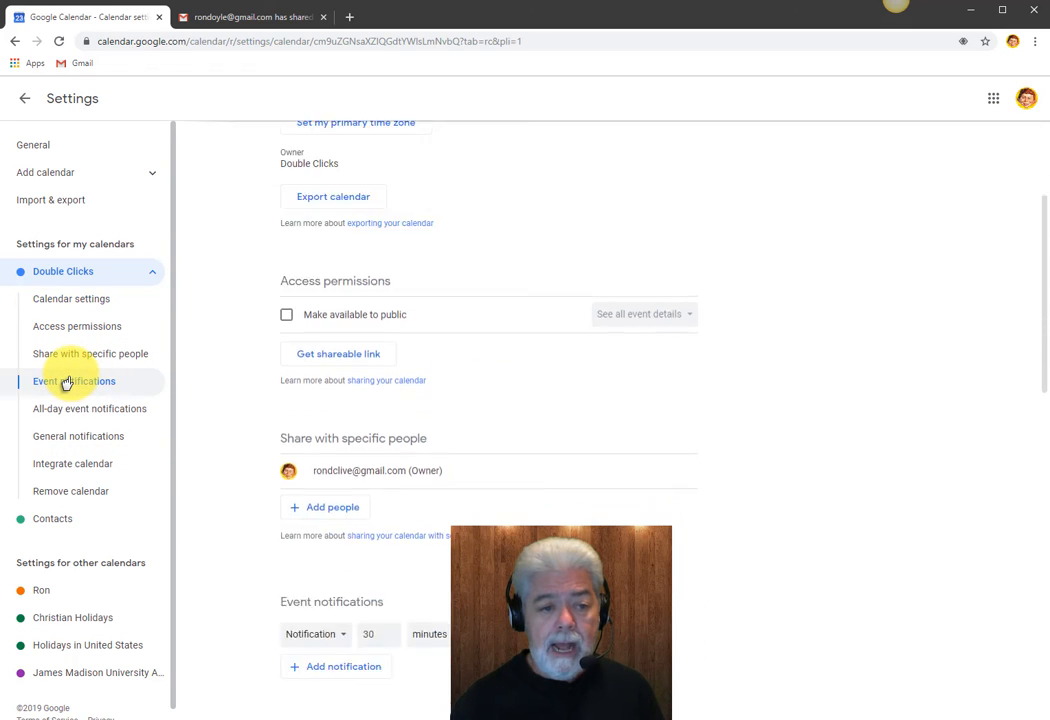
{"action": "scroll", "coordinate": [537, 246], "scroll_direction": "up", "scroll_amount": 5}
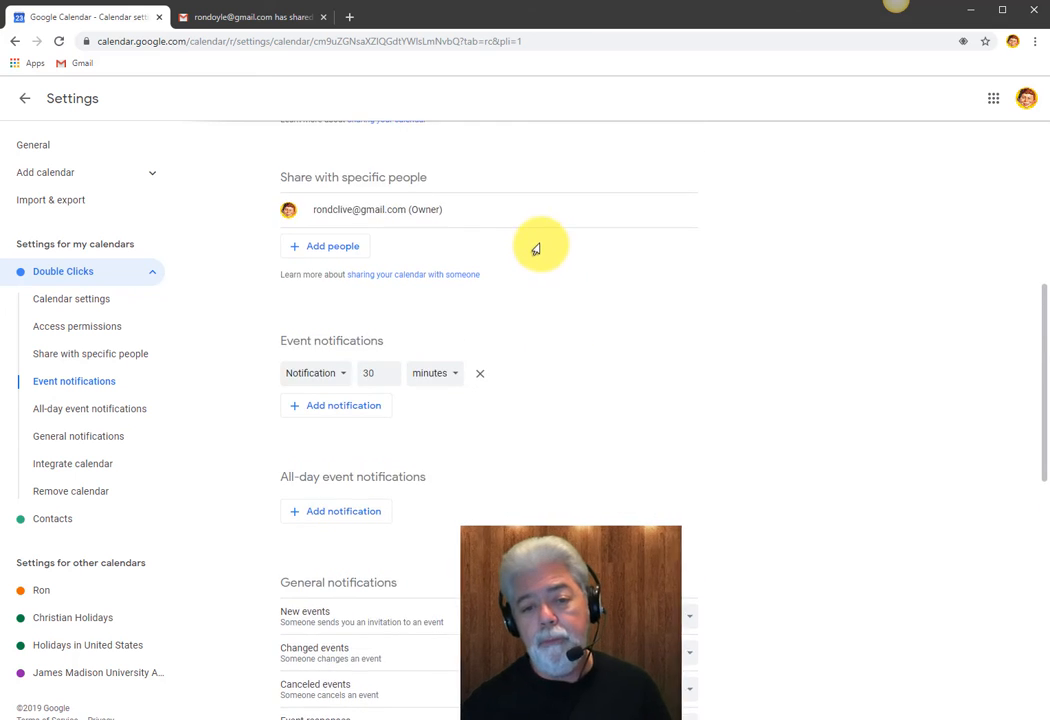
{"action": "scroll", "coordinate": [530, 234], "scroll_direction": "down", "scroll_amount": 3}
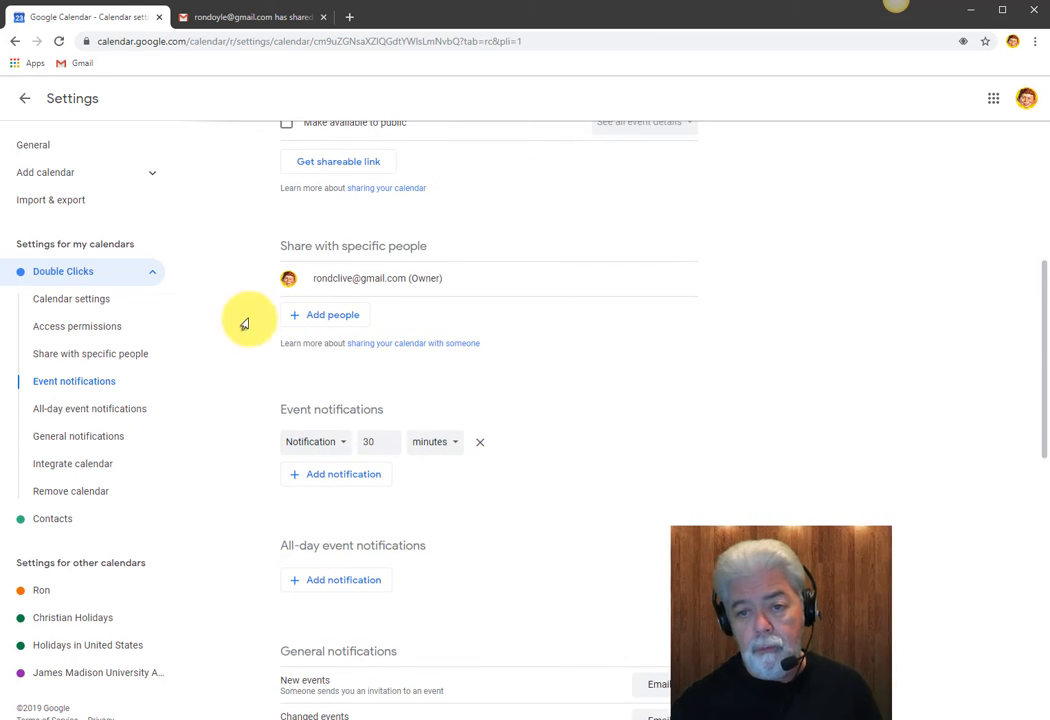
{"action": "left_click", "coordinate": [70, 384]}
{"action": "scroll", "coordinate": [570, 307], "scroll_direction": "down", "scroll_amount": 2}
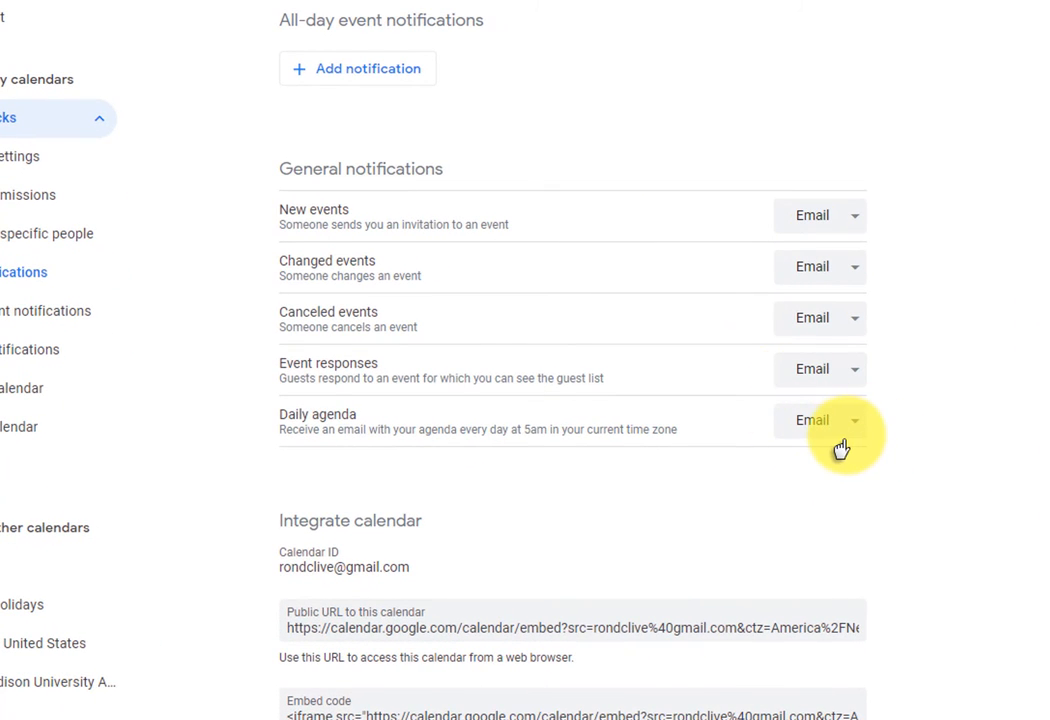
- Set the Daily agenda notification of the Double Clicks calendar to None
{"action": "left_click", "coordinate": [835, 422]}
{"action": "left_click", "coordinate": [847, 478]}
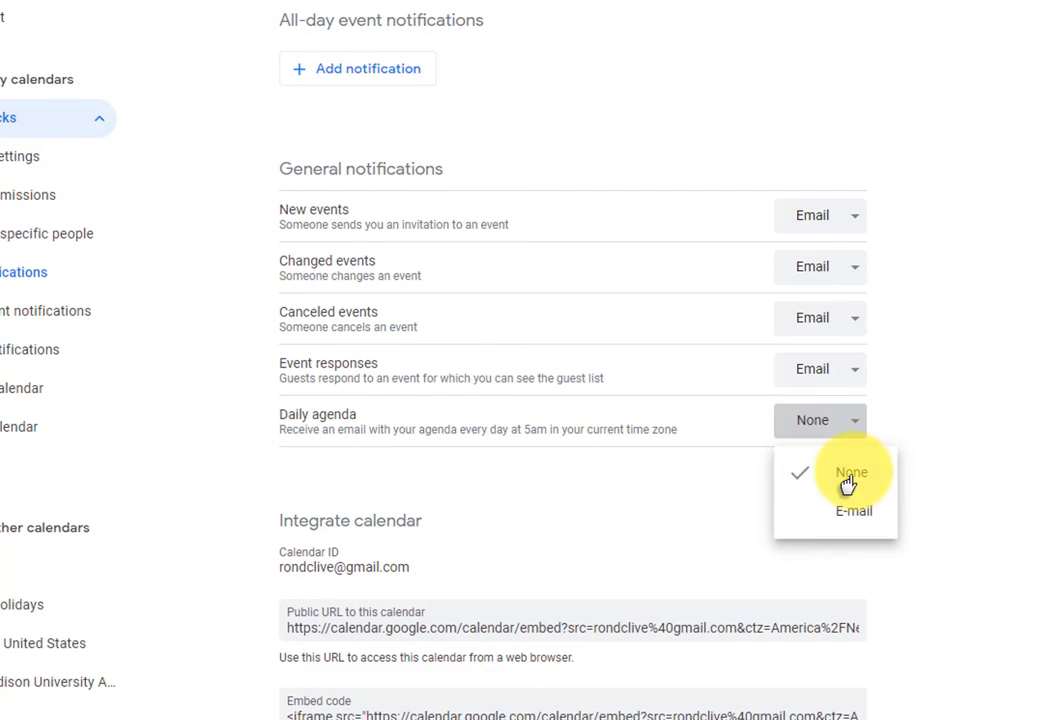
{"action": "left_click_drag", "start_coordinate": [253, 410], "coordinate": [280, 408]}
{"action": "left_click", "coordinate": [266, 416]}
{"action": "left_click", "coordinate": [306, 433]}
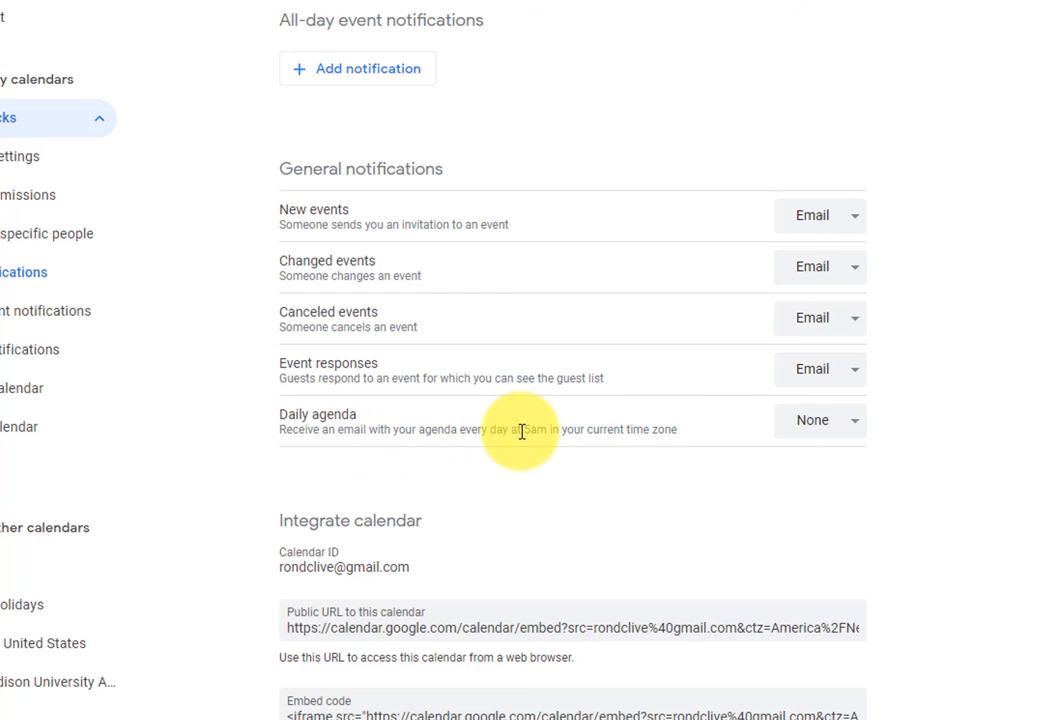
- Set the Daily agenda notification of the Double Clicks calendar back to Email and return to the week view
{"action": "left_click", "coordinate": [845, 432]}
{"action": "left_click", "coordinate": [842, 512]}
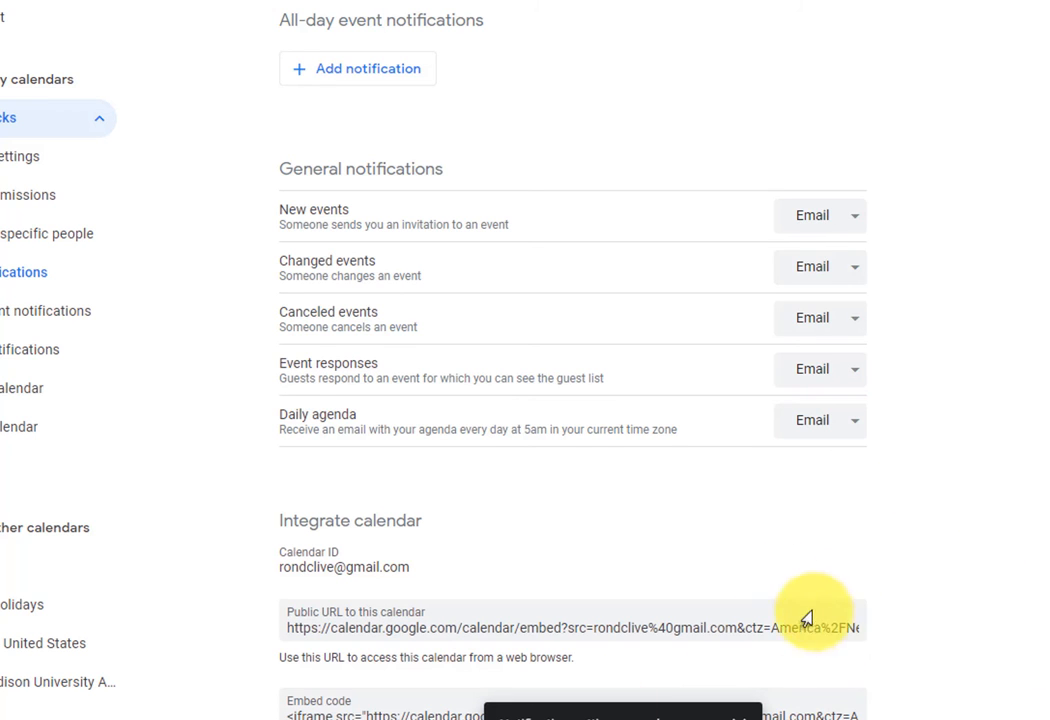
{"action": "left_click", "coordinate": [12, 82]}
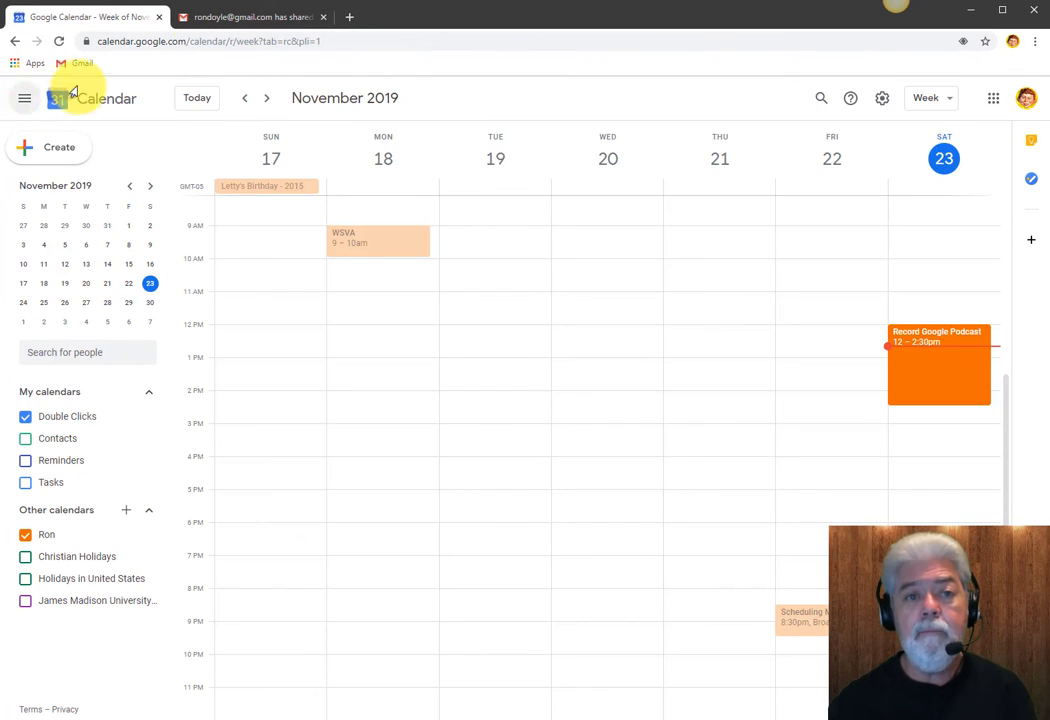
- Switch to Gmail, open the Daily Agenda email in the inbox, and check its linked Flight to Ft. Lauderdale event in Calendar
{"action": "left_click", "coordinate": [233, 15]}
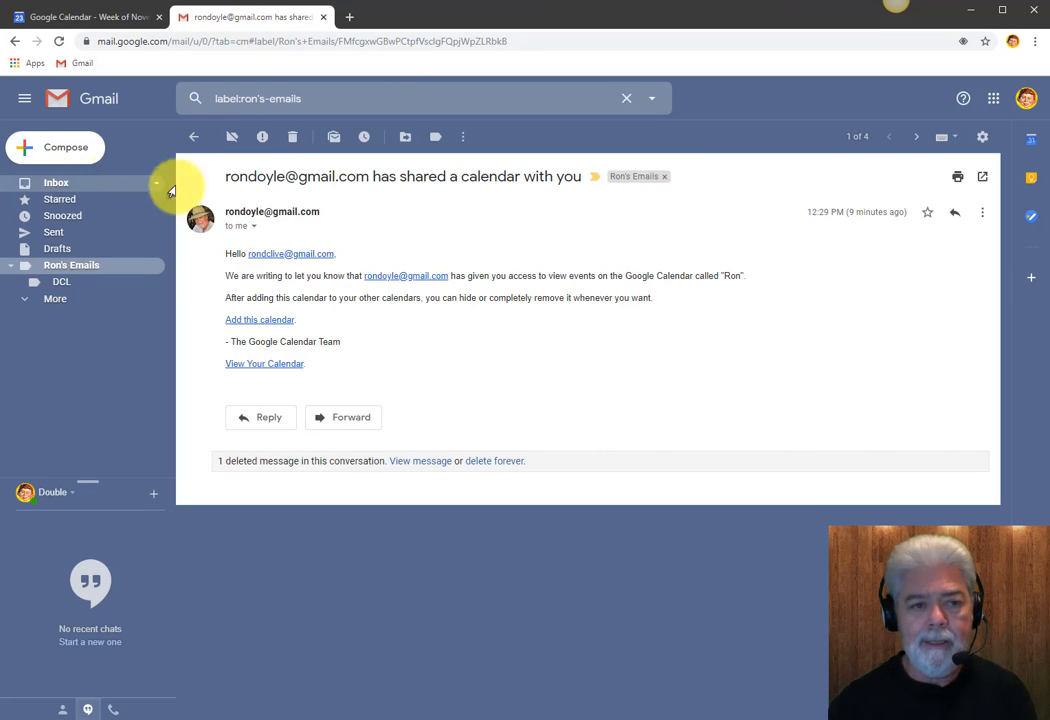
{"action": "left_click", "coordinate": [67, 187]}
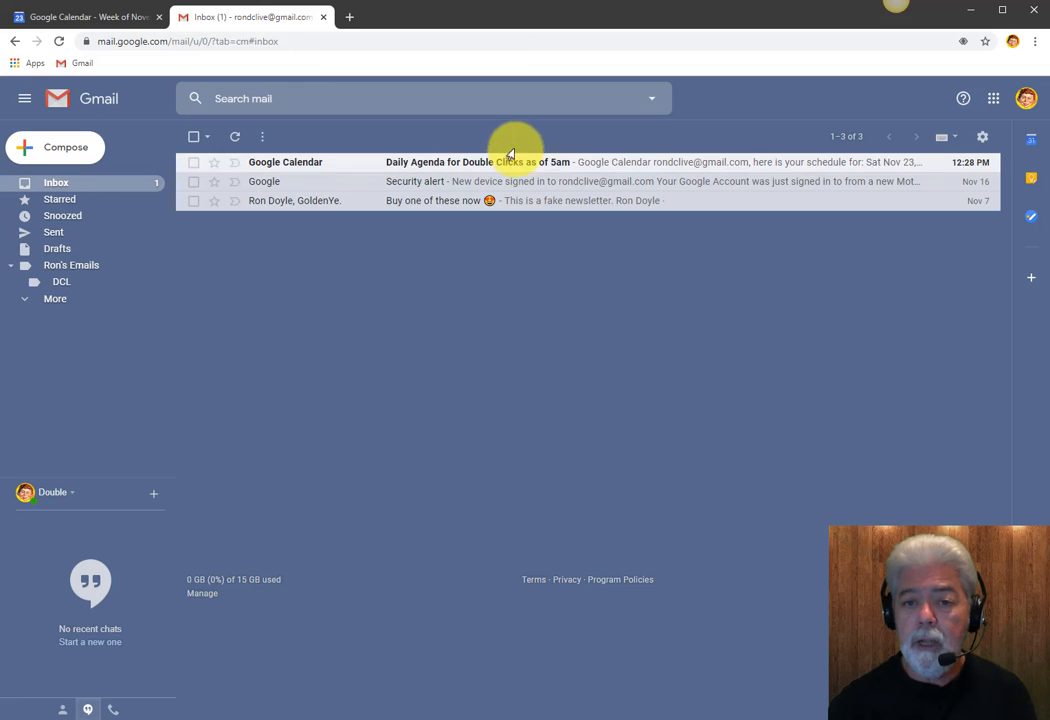
{"action": "left_click", "coordinate": [414, 170]}
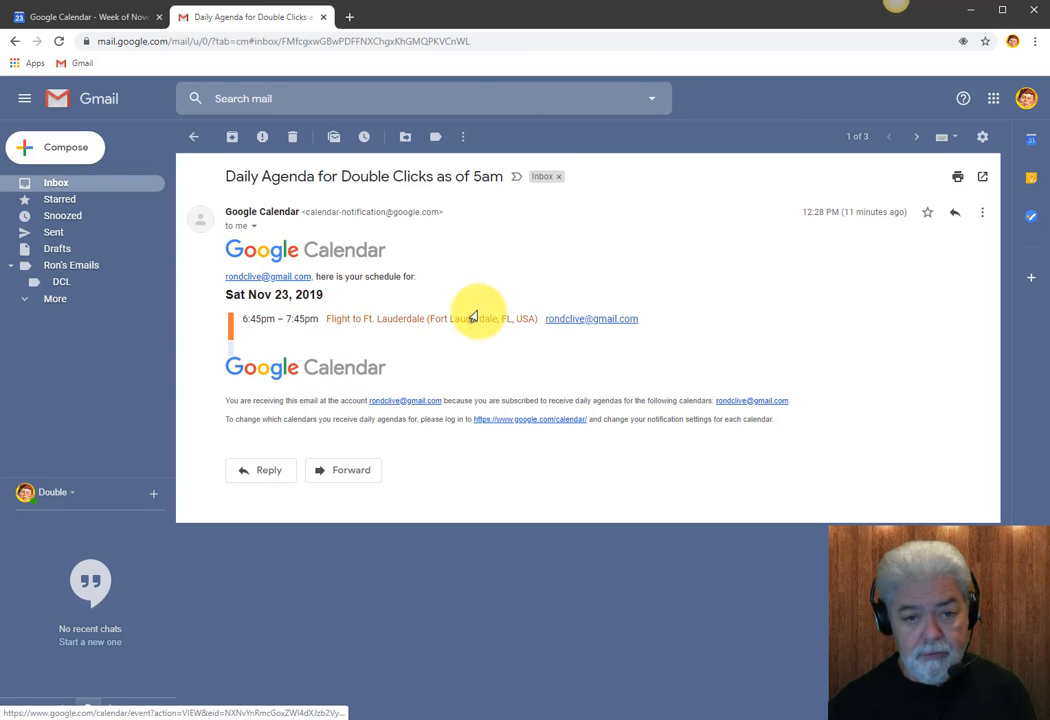
{"action": "left_click", "coordinate": [370, 320]}
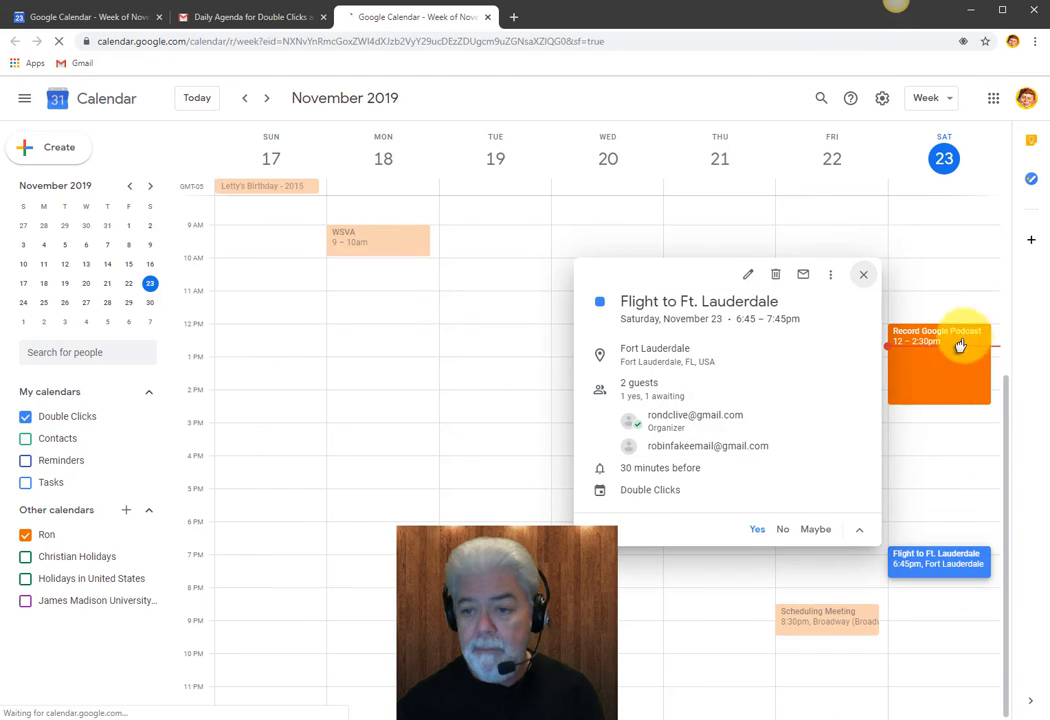
{"action": "left_click", "coordinate": [852, 283]}
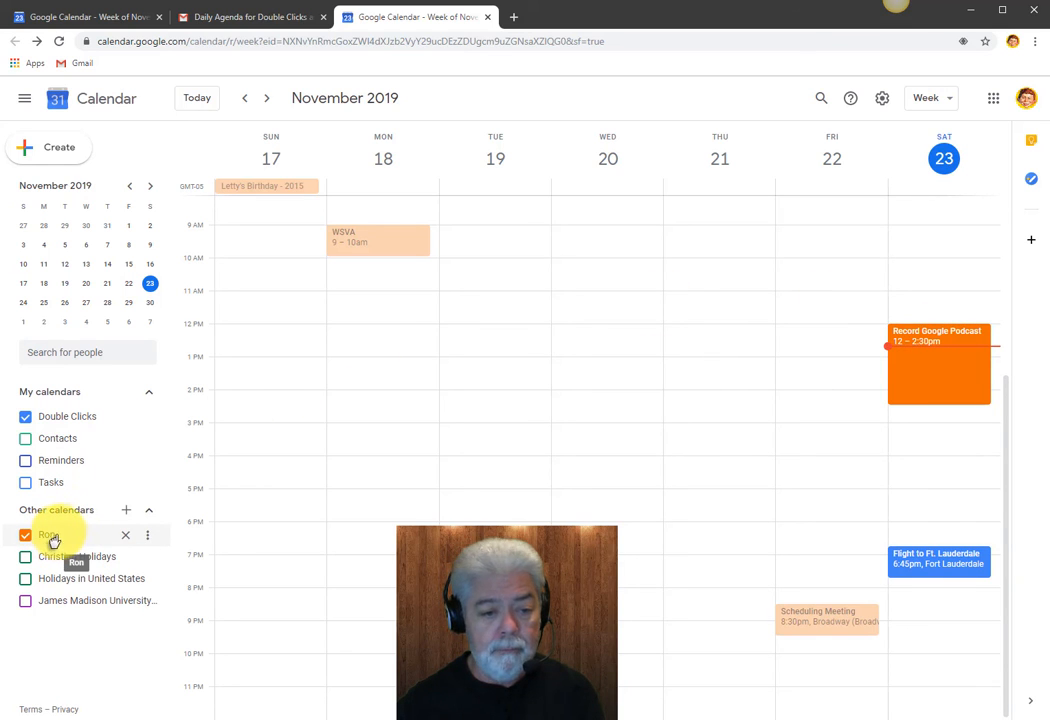
- Examine the general notification settings, including the Daily agenda choices, of the shared personal calendar under other calendars
{"action": "left_click", "coordinate": [880, 100]}
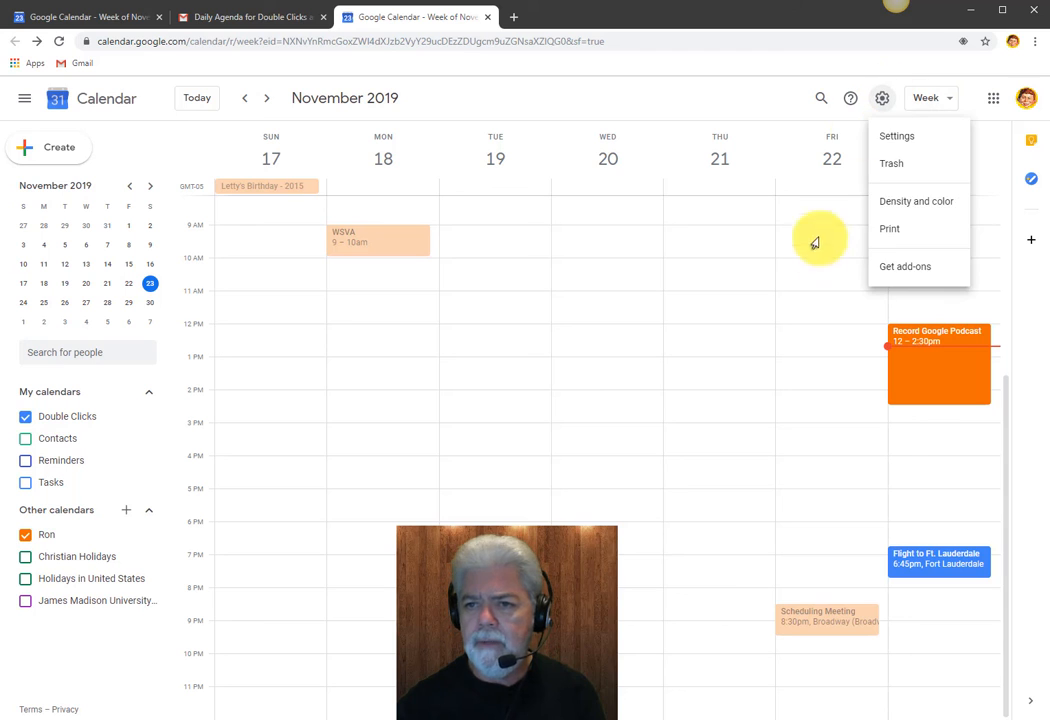
{"action": "left_click", "coordinate": [895, 140]}
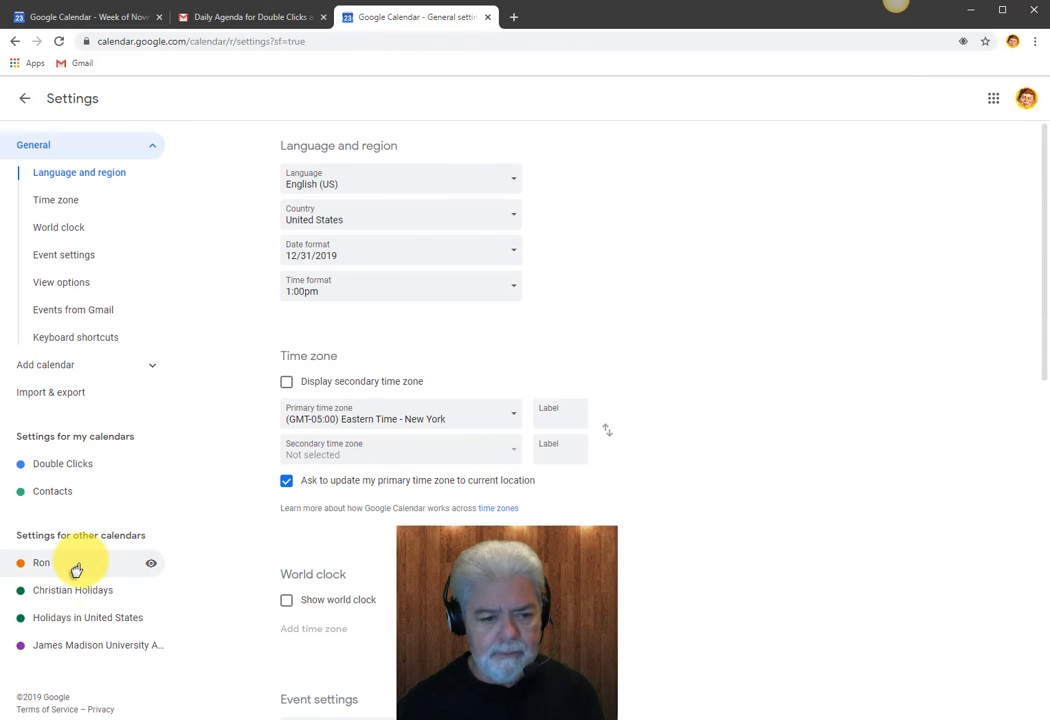
{"action": "left_click", "coordinate": [41, 563]}
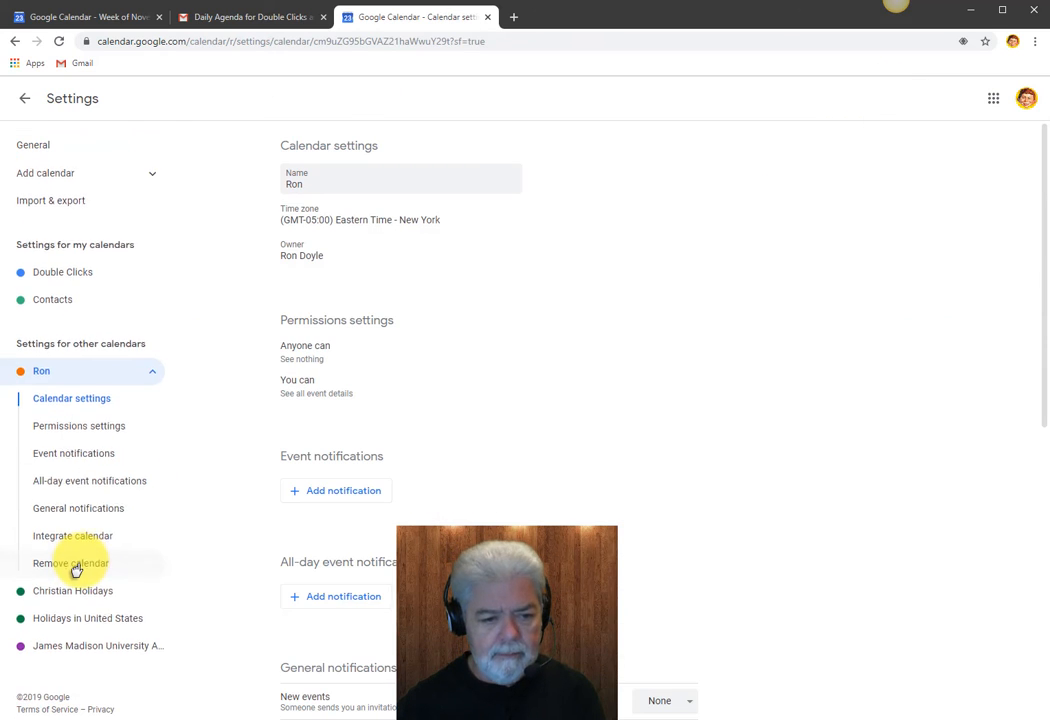
{"action": "left_click", "coordinate": [79, 455]}
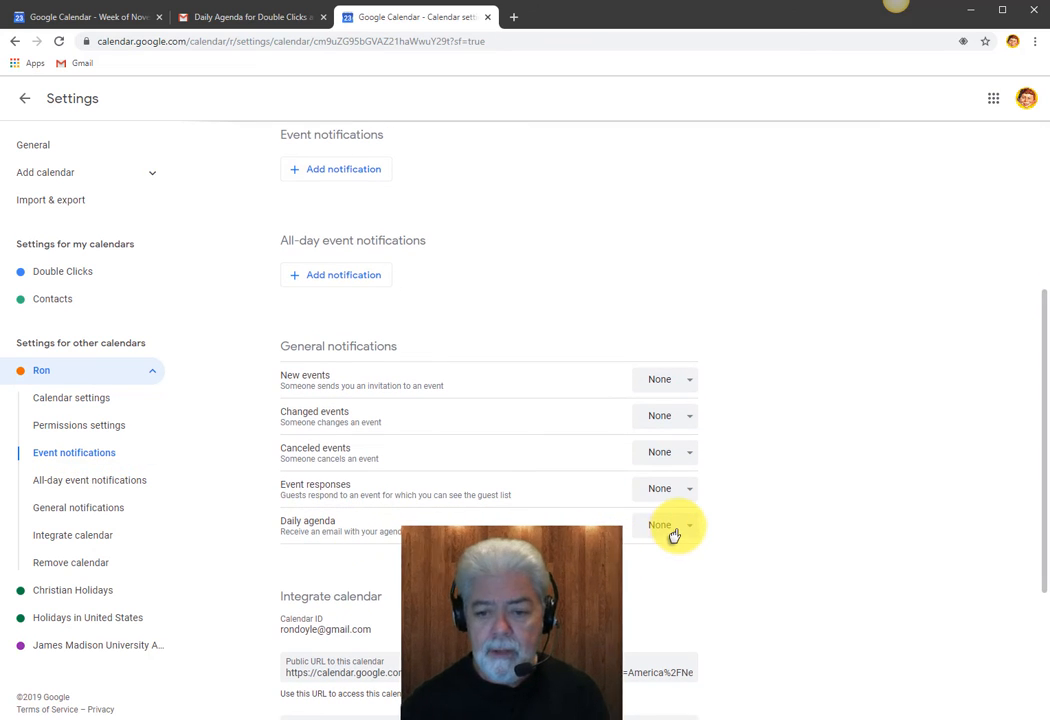
{"action": "left_click", "coordinate": [675, 534]}
{"action": "left_click", "coordinate": [797, 494]}
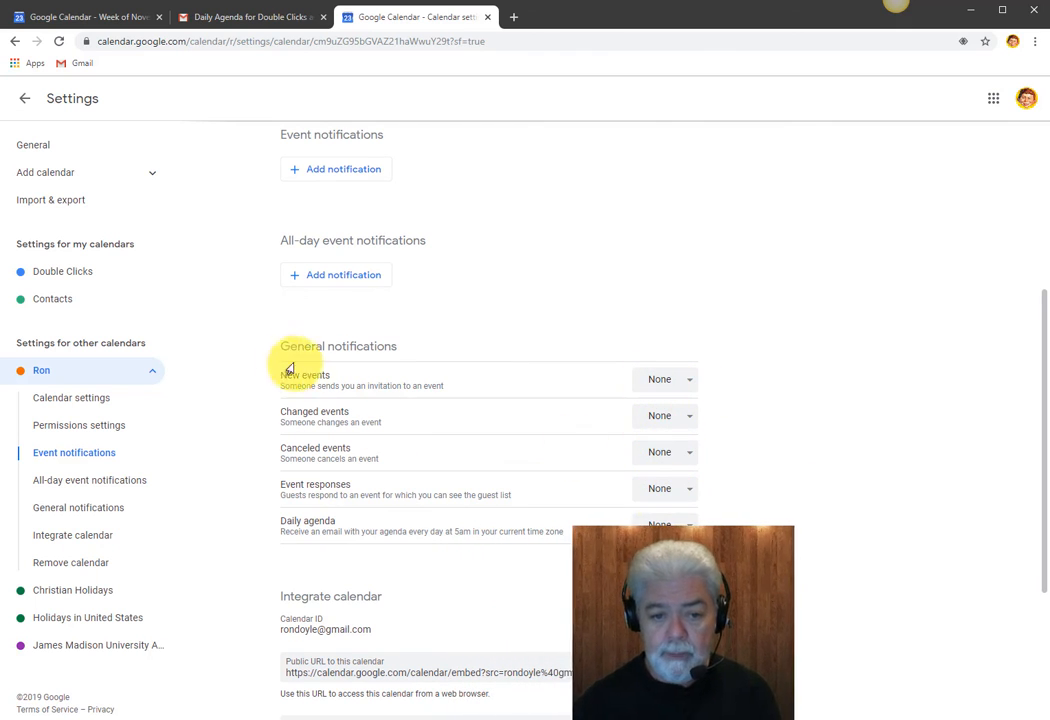
{"action": "left_click_drag", "start_coordinate": [281, 343], "coordinate": [408, 347]}
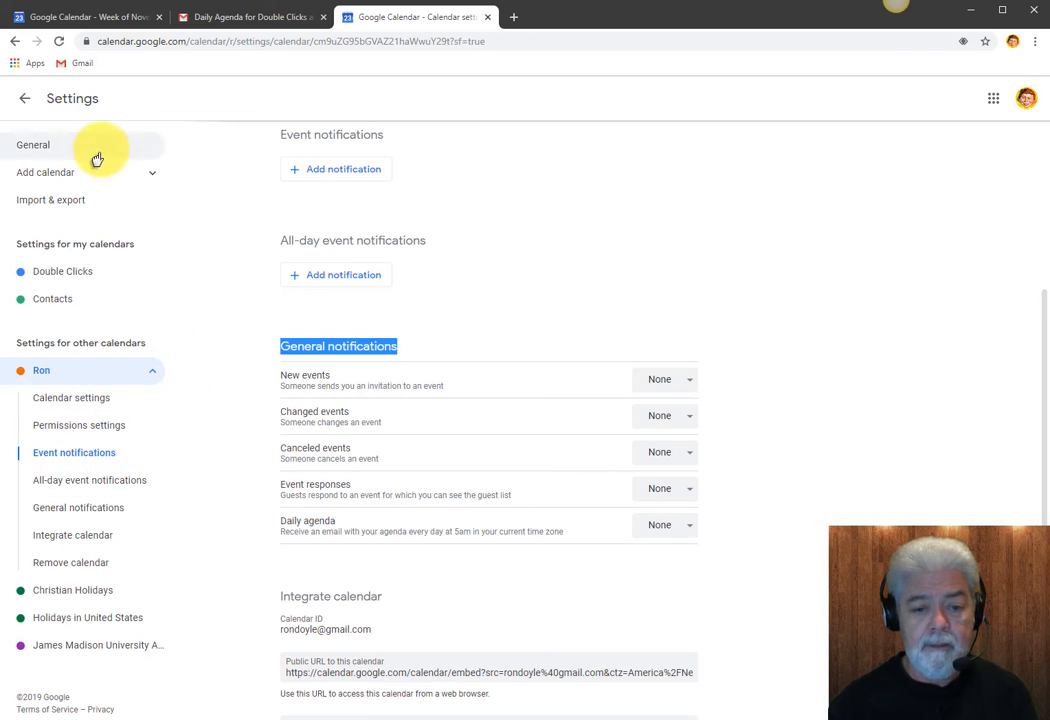
{"action": "left_click", "coordinate": [10, 41]}
- Switch to Gmail and move Keep from the additional Google apps to the spot right after Gmail in the main apps grid
{"action": "left_click", "coordinate": [216, 17]}
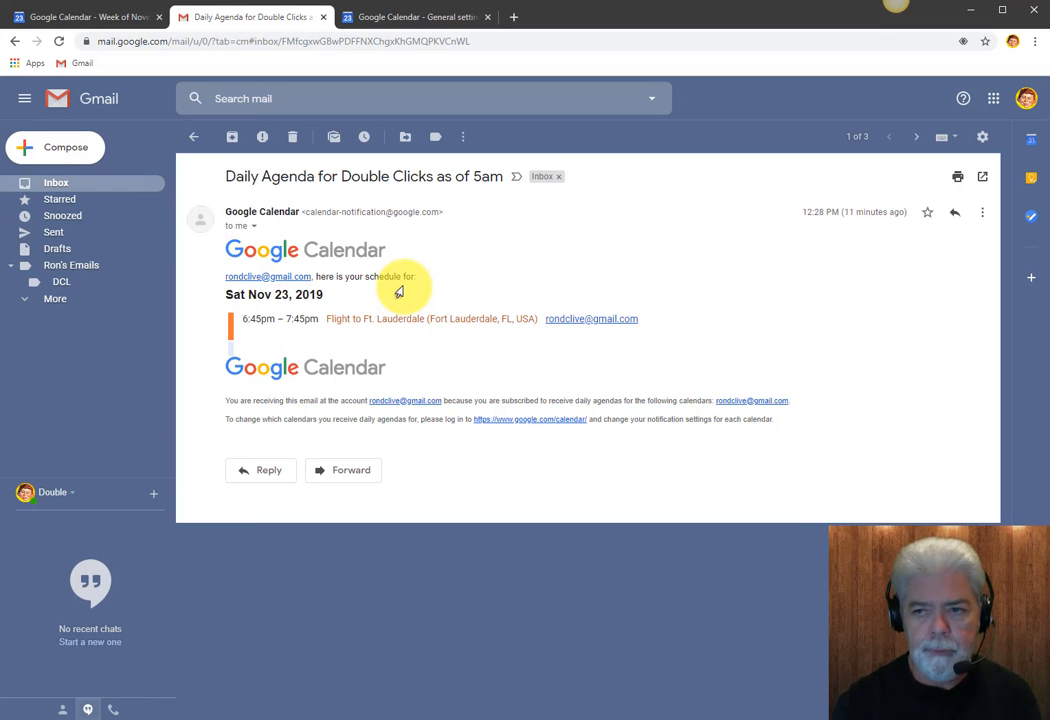
{"action": "left_click", "coordinate": [993, 99]}
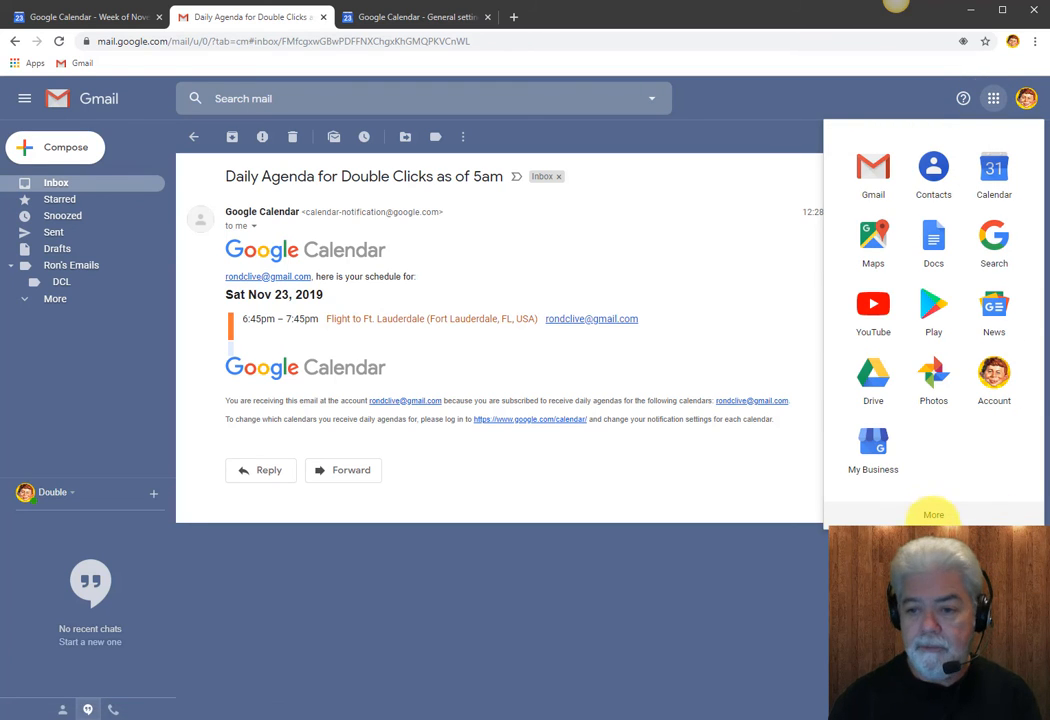
{"action": "left_click", "coordinate": [933, 514]}
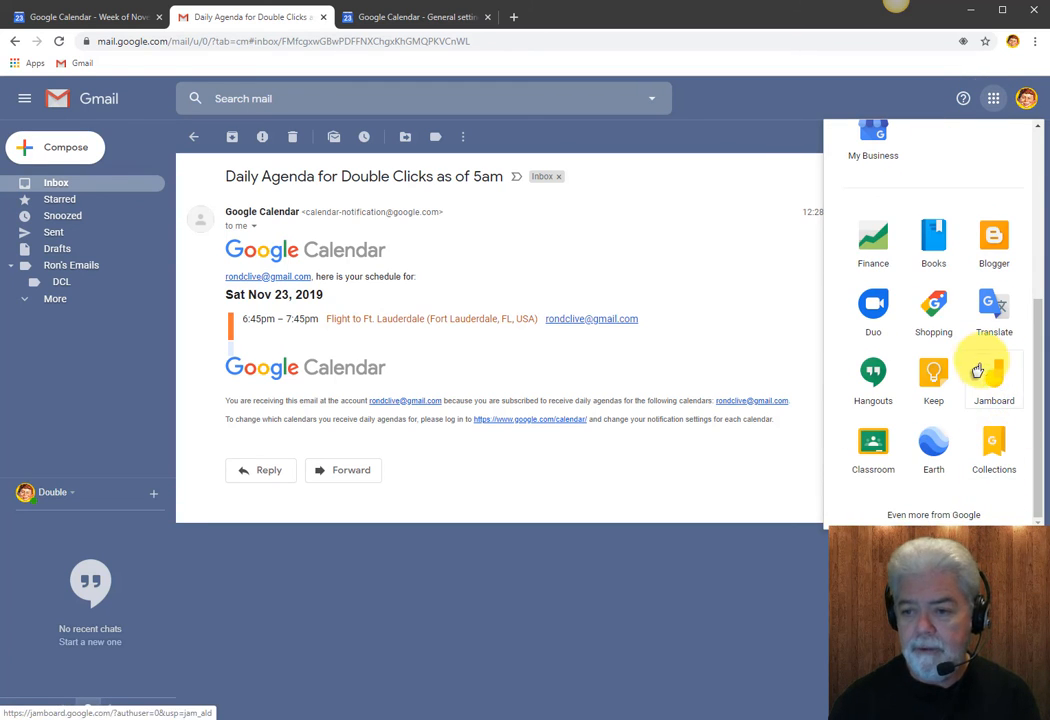
{"action": "left_click_drag", "start_coordinate": [935, 357], "coordinate": [871, 168]}
{"action": "scroll", "coordinate": [870, 325], "scroll_direction": "up", "scroll_amount": 3}
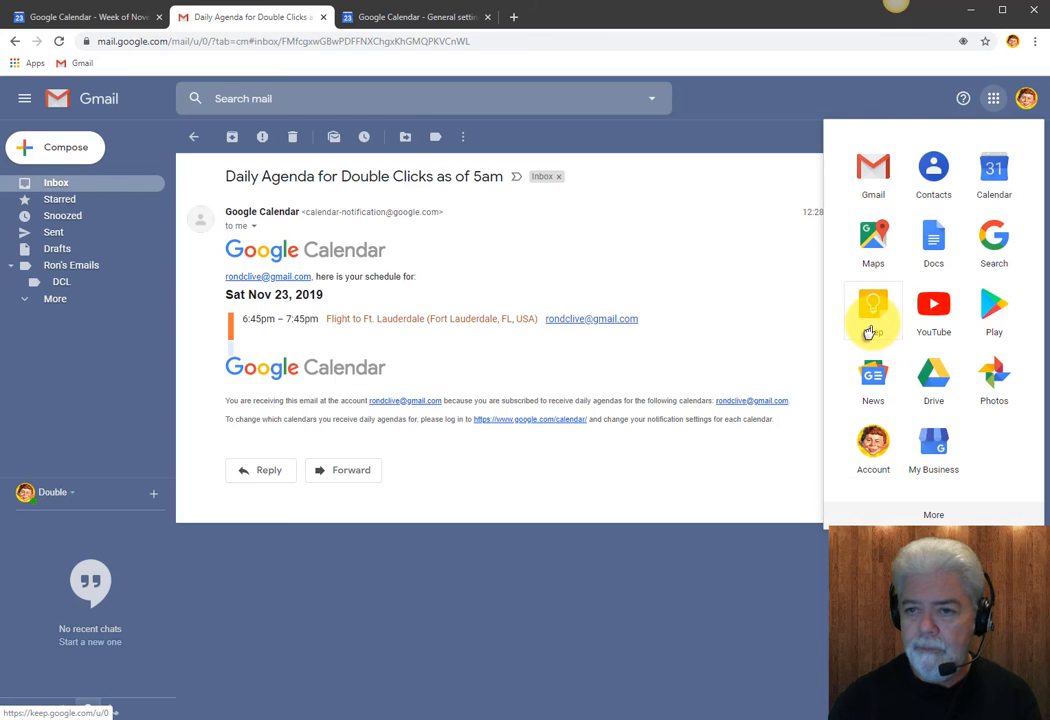
{"action": "left_click_drag", "start_coordinate": [870, 322], "coordinate": [937, 164]}
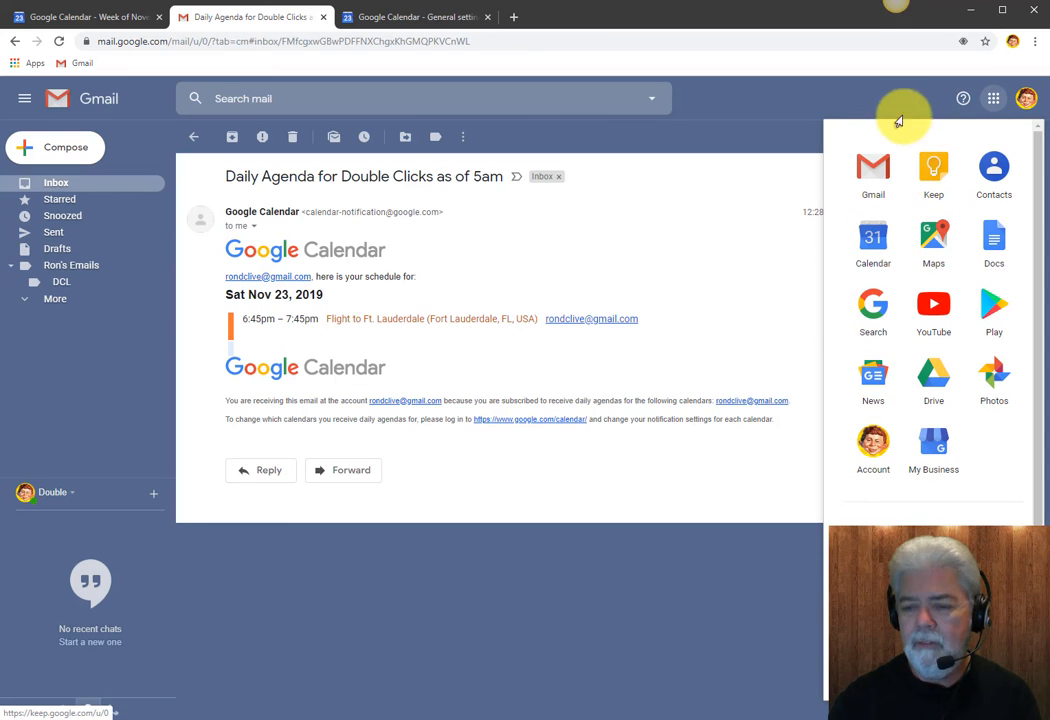